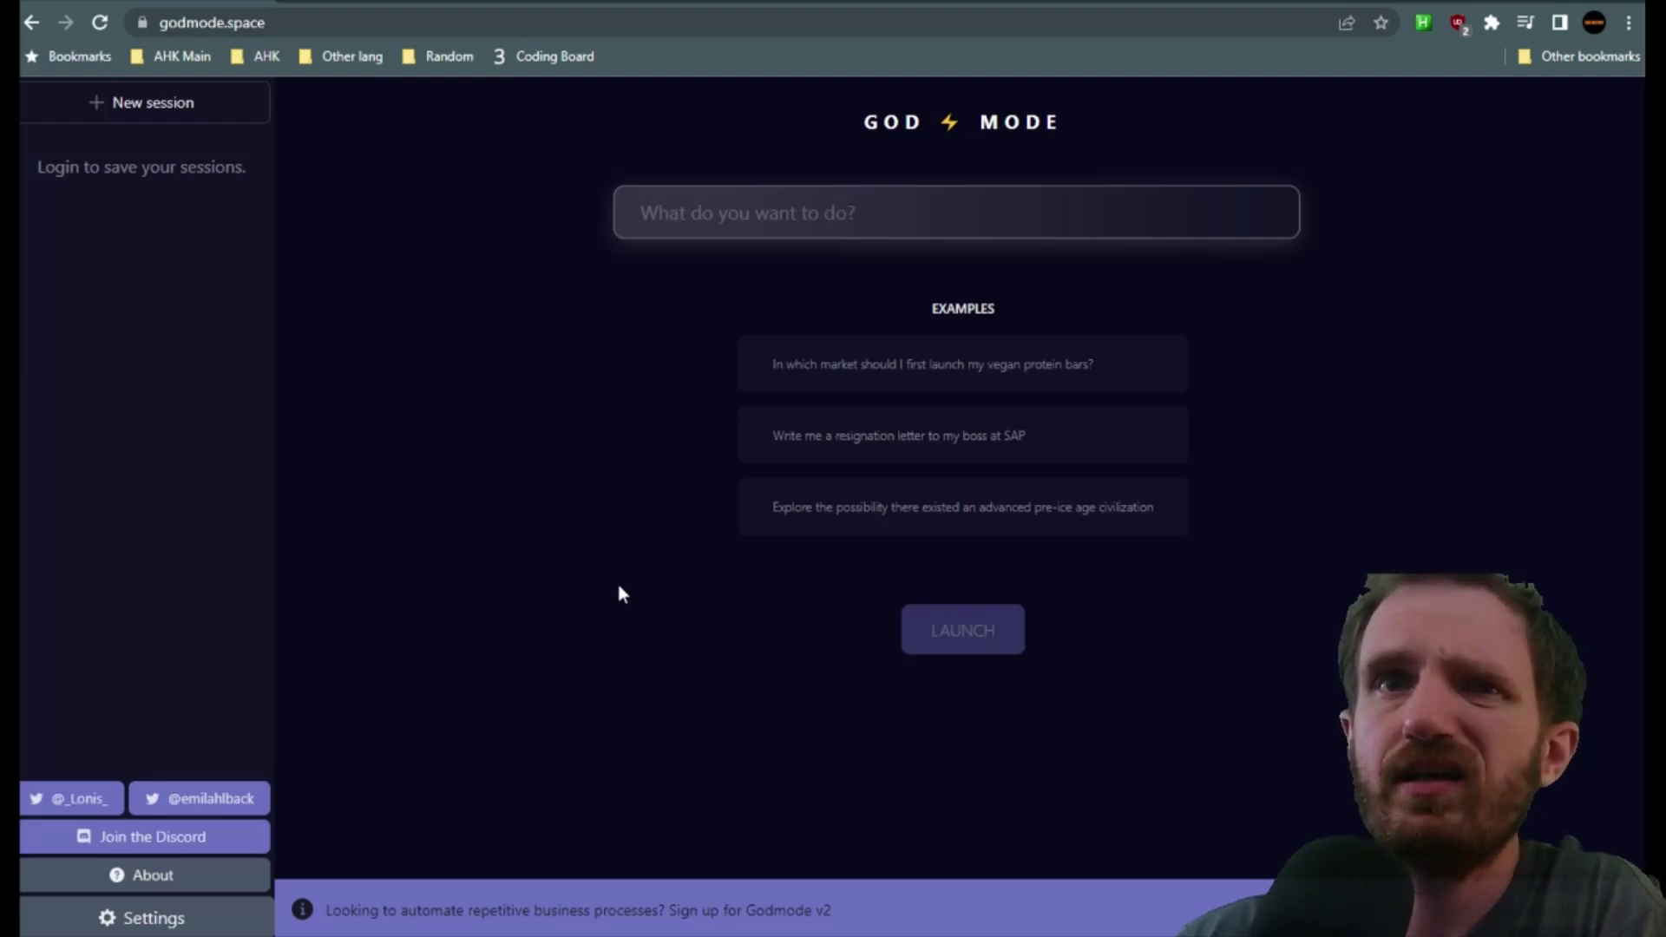
Step: Check the login settings and About page, then enter the goal 'create a website where people can share meme'
{"action": "left_click", "coordinate": [145, 922]}
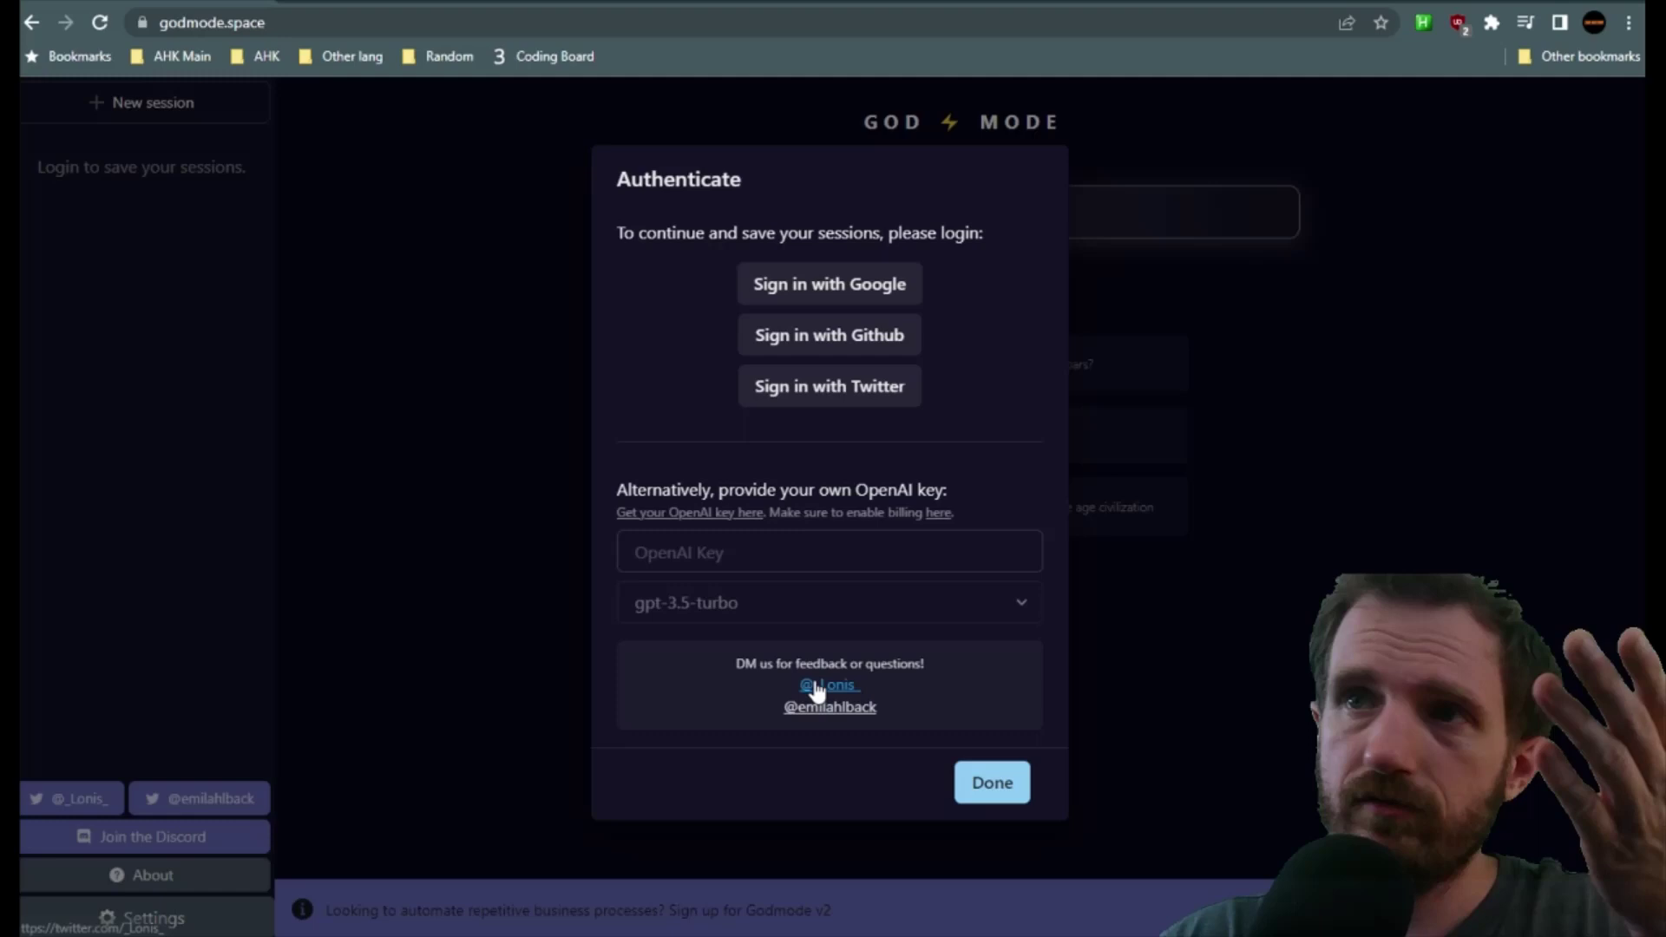
{"action": "left_click", "coordinate": [989, 783]}
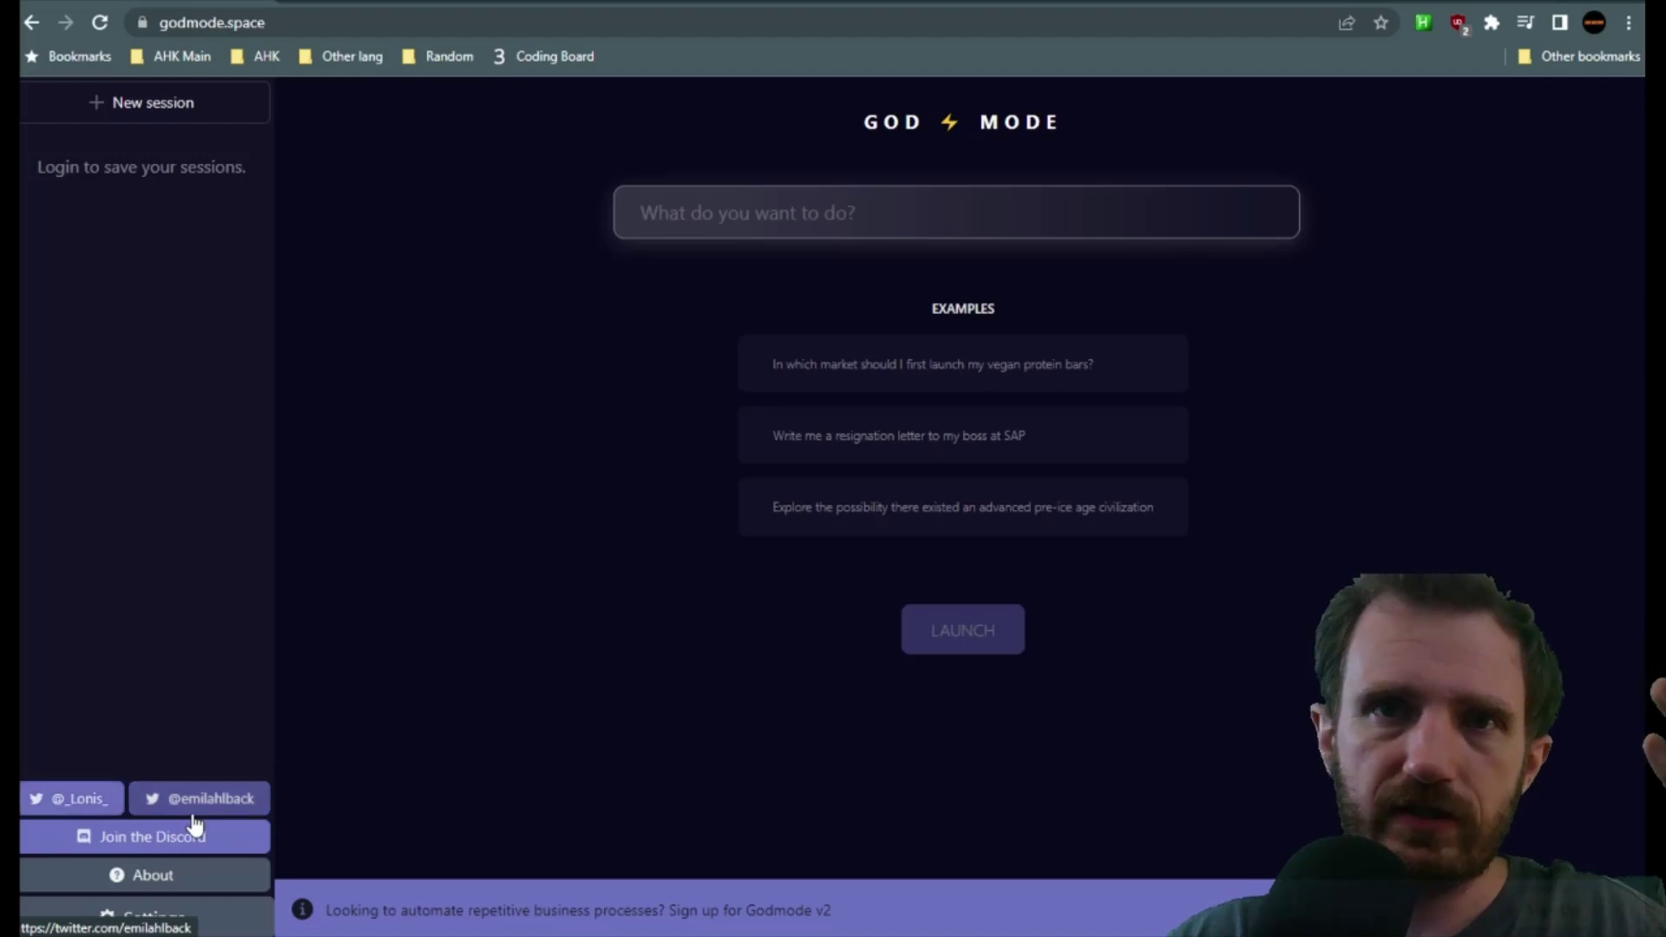
{"action": "left_click", "coordinate": [178, 873]}
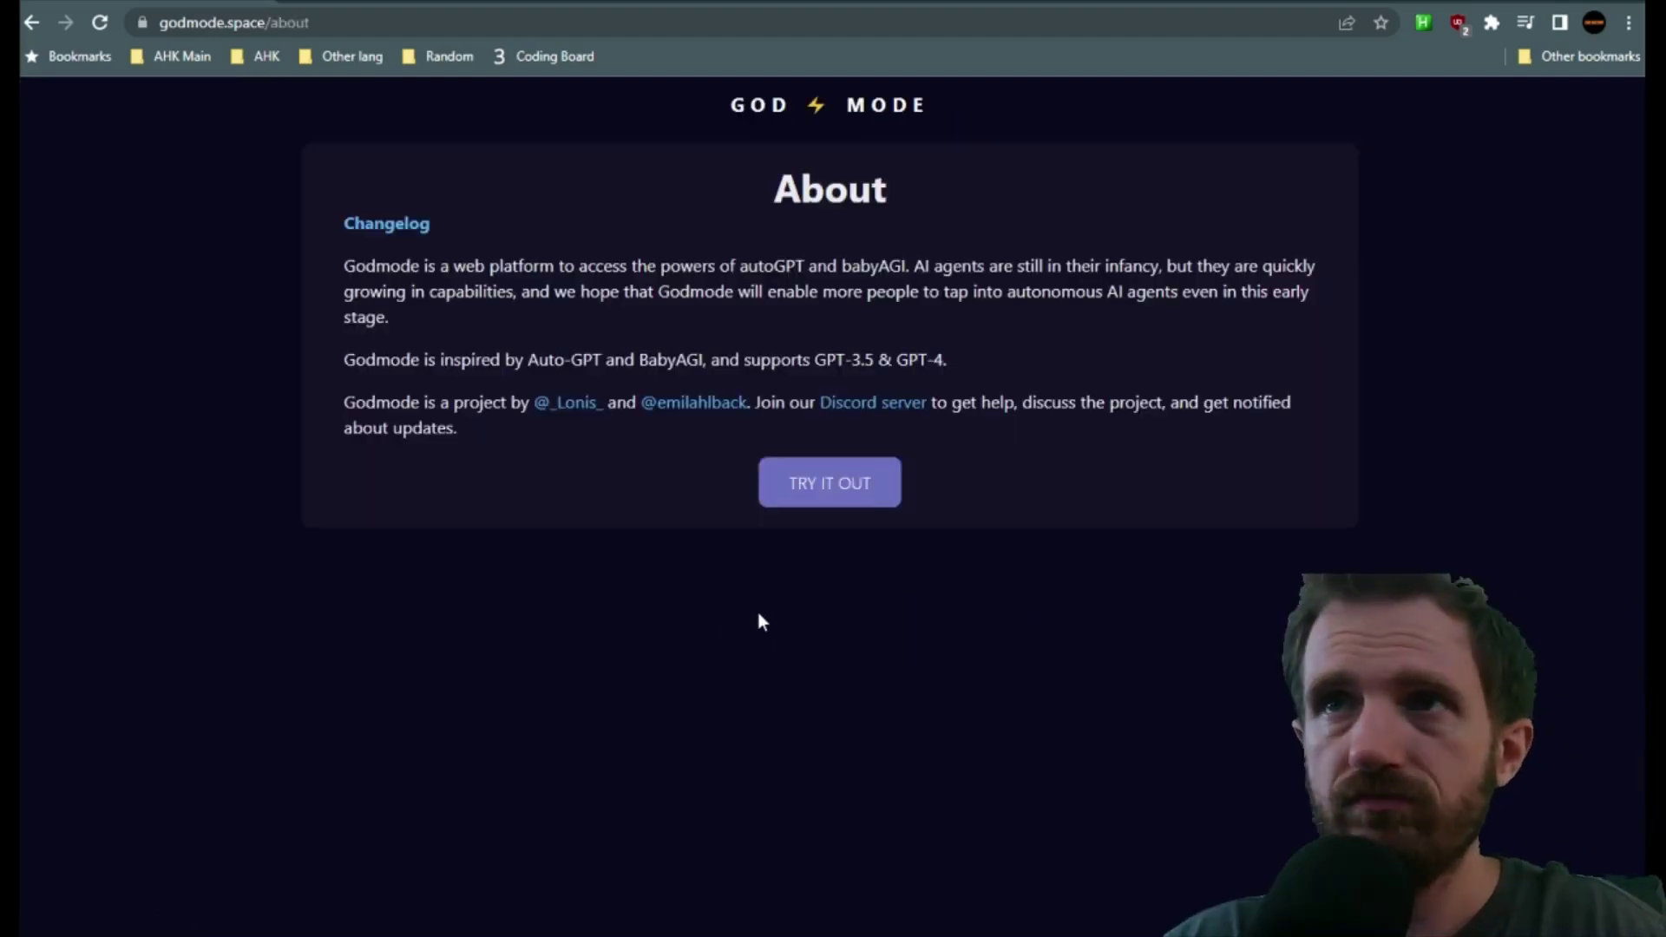
{"action": "left_click", "coordinate": [811, 499]}
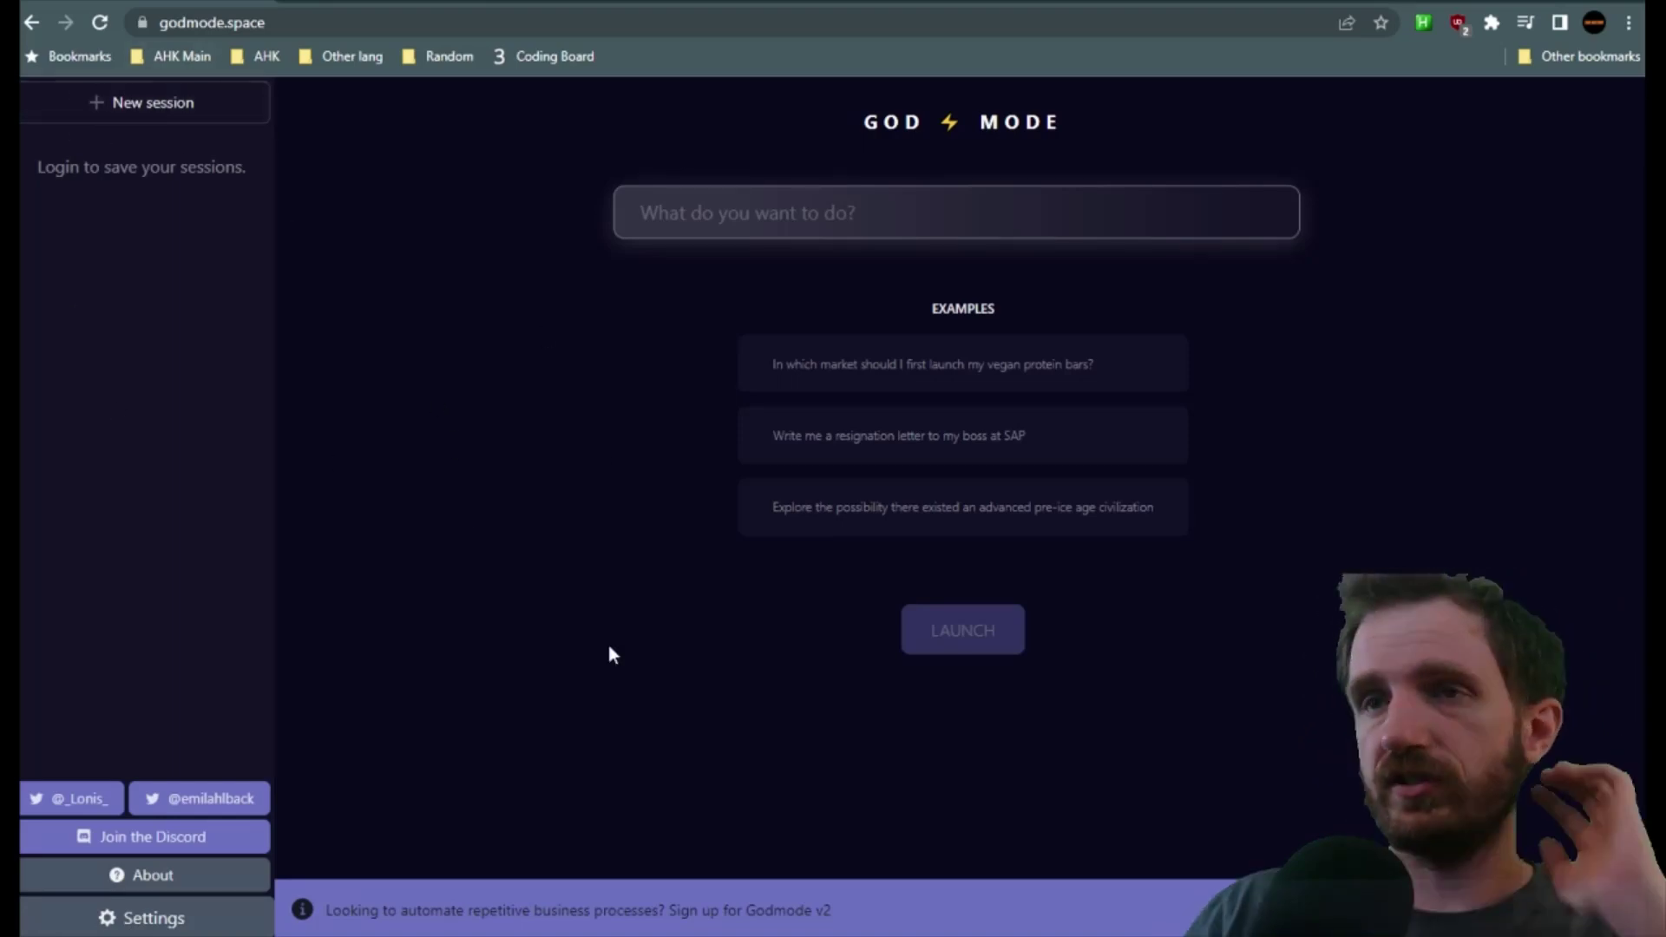
{"action": "left_click", "coordinate": [861, 211]}
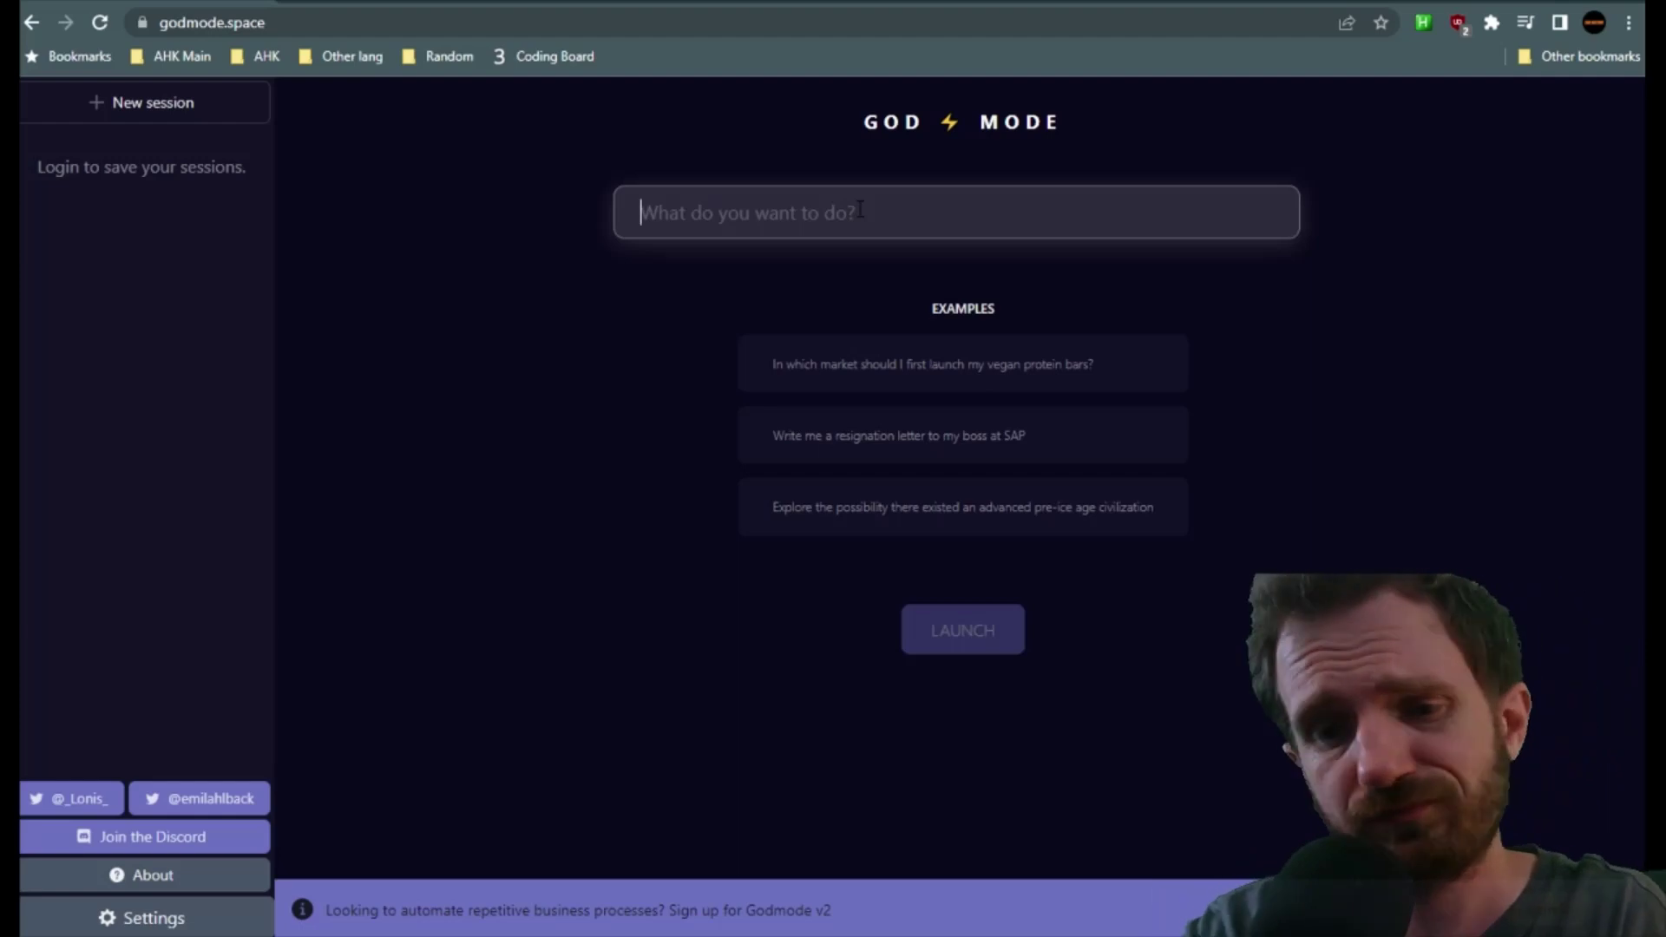
{"action": "type", "text": "creat"}
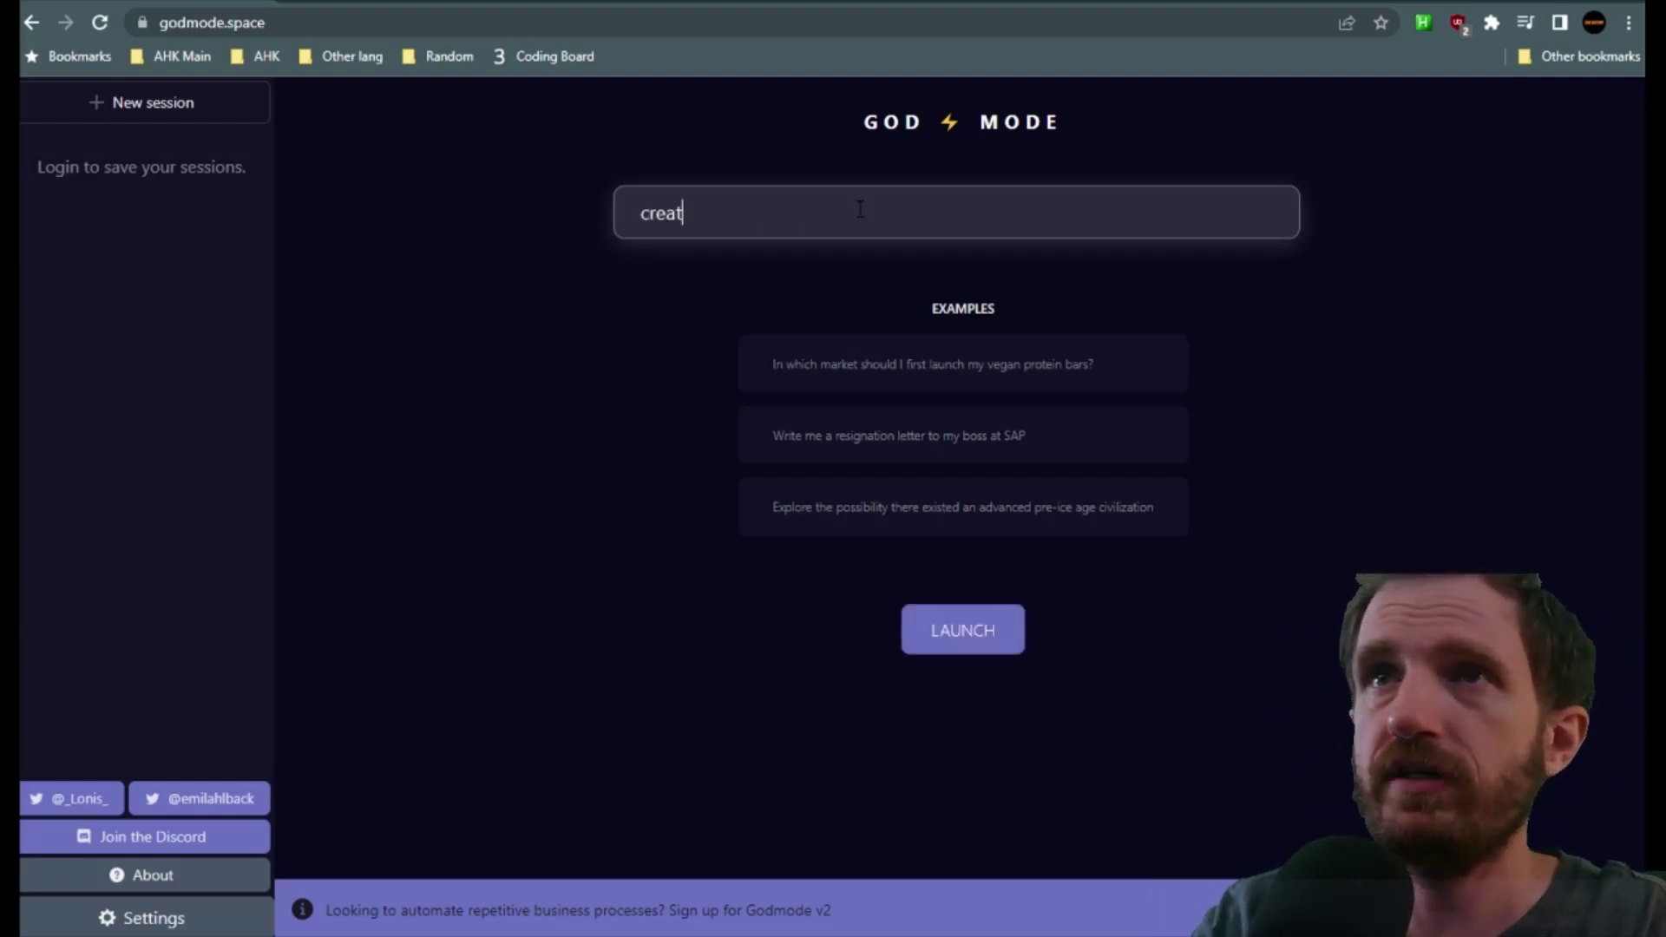
{"action": "type", "text": "e a website "}
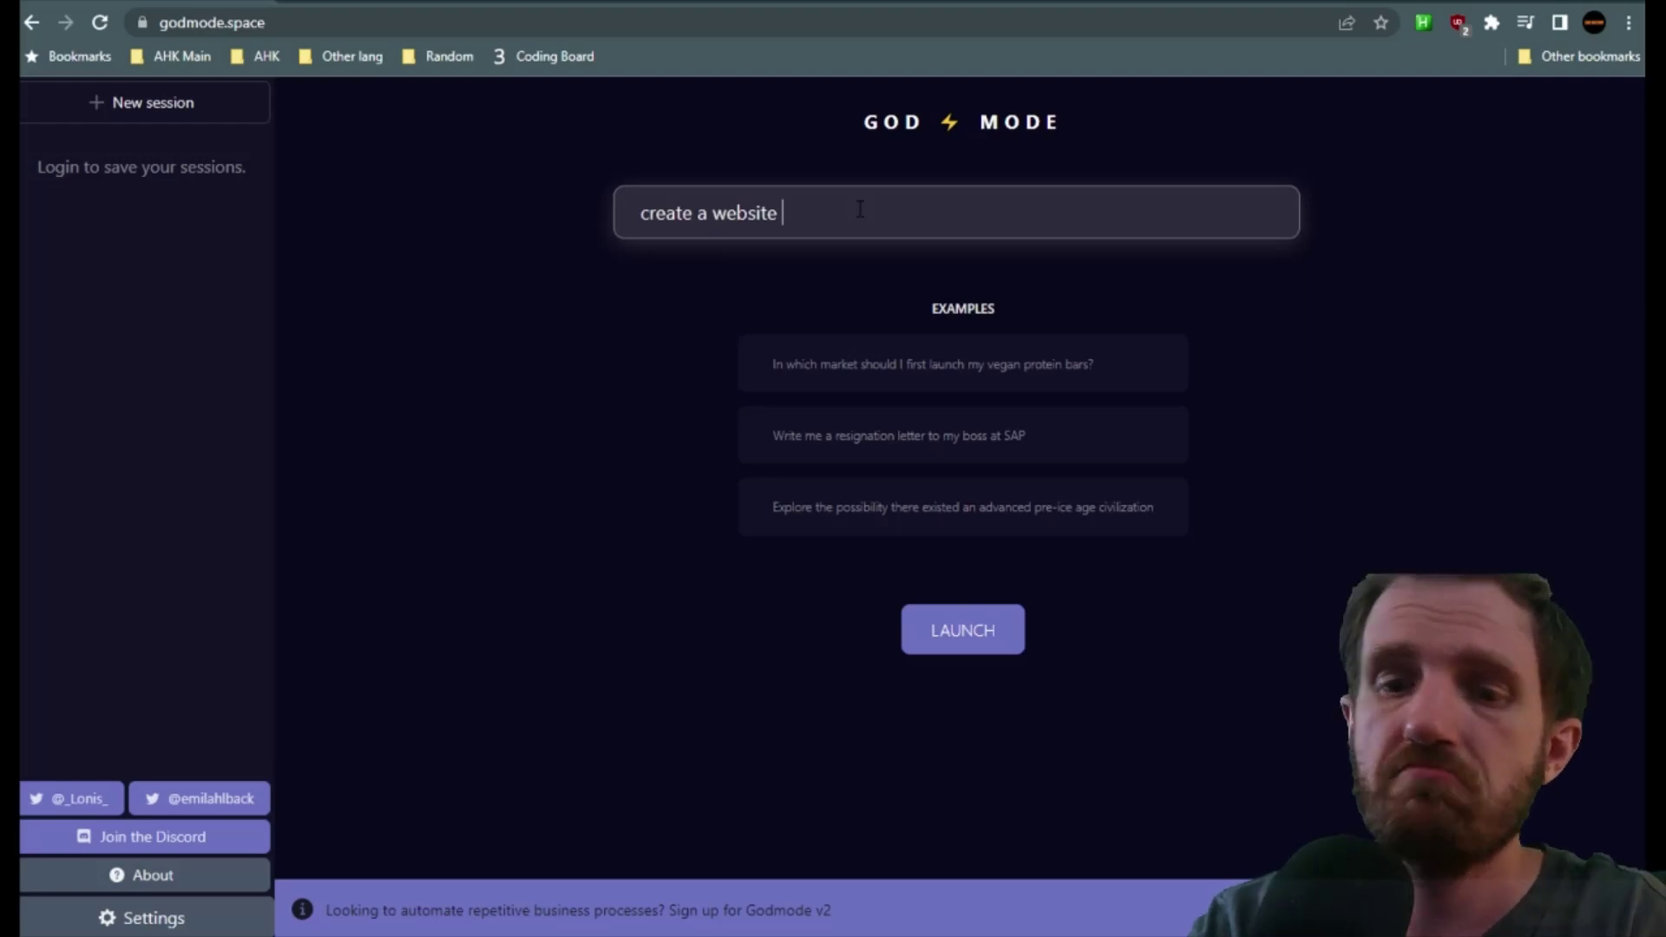
{"action": "type", "text": "where pe"}
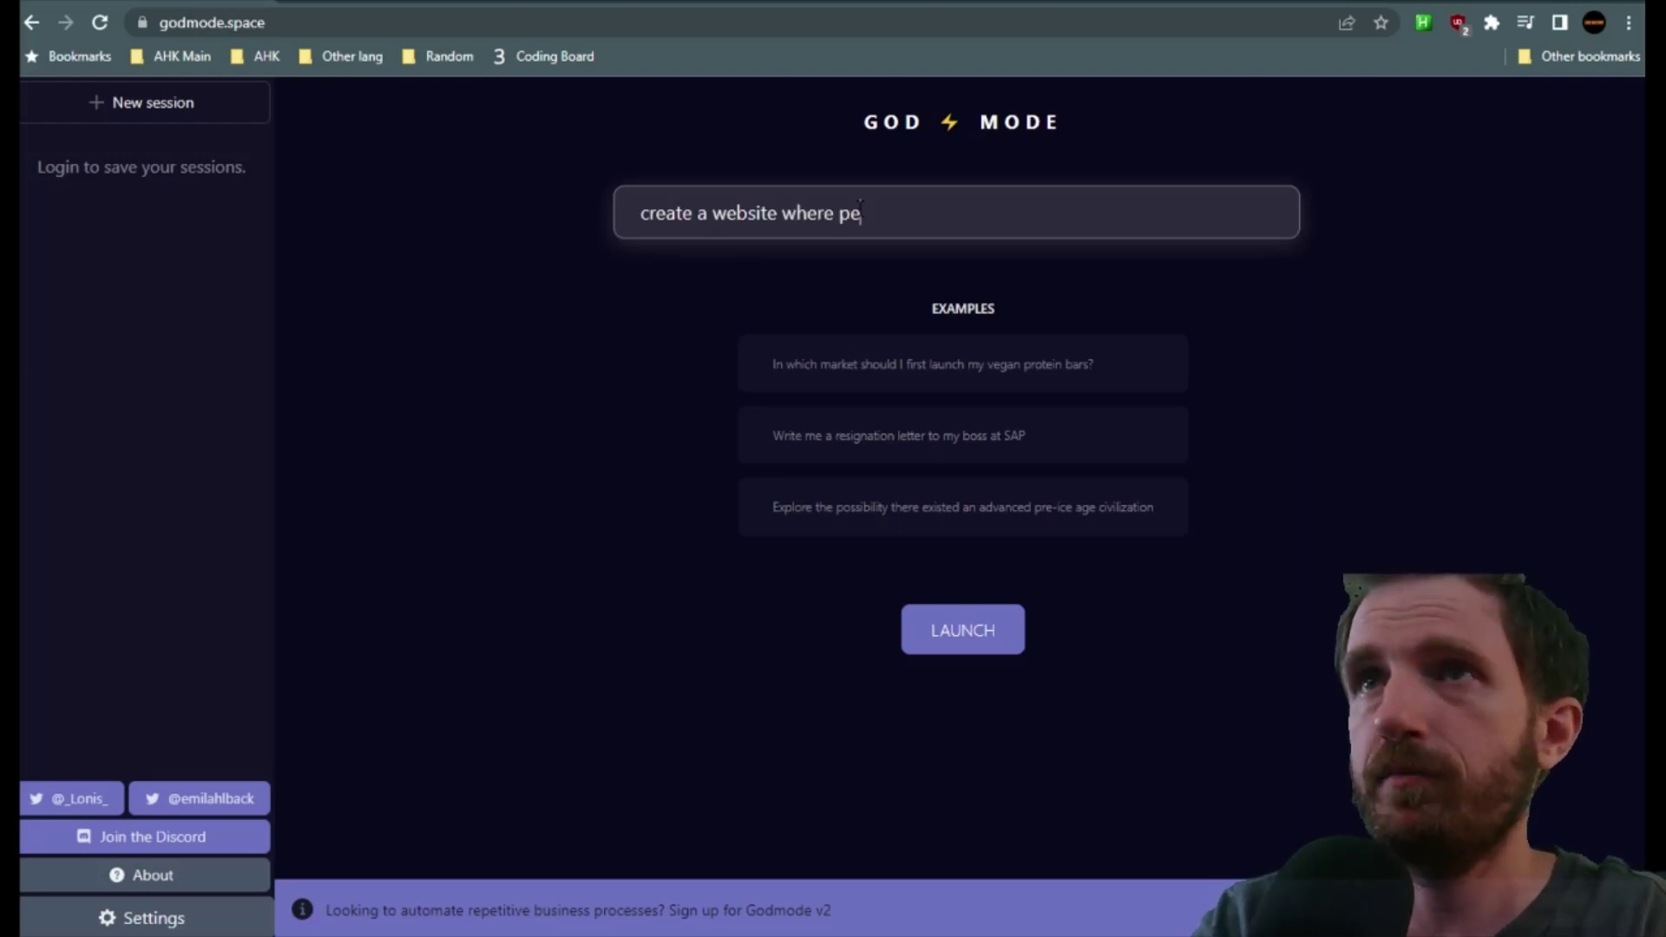
{"action": "type", "text": "ople can share memes"}
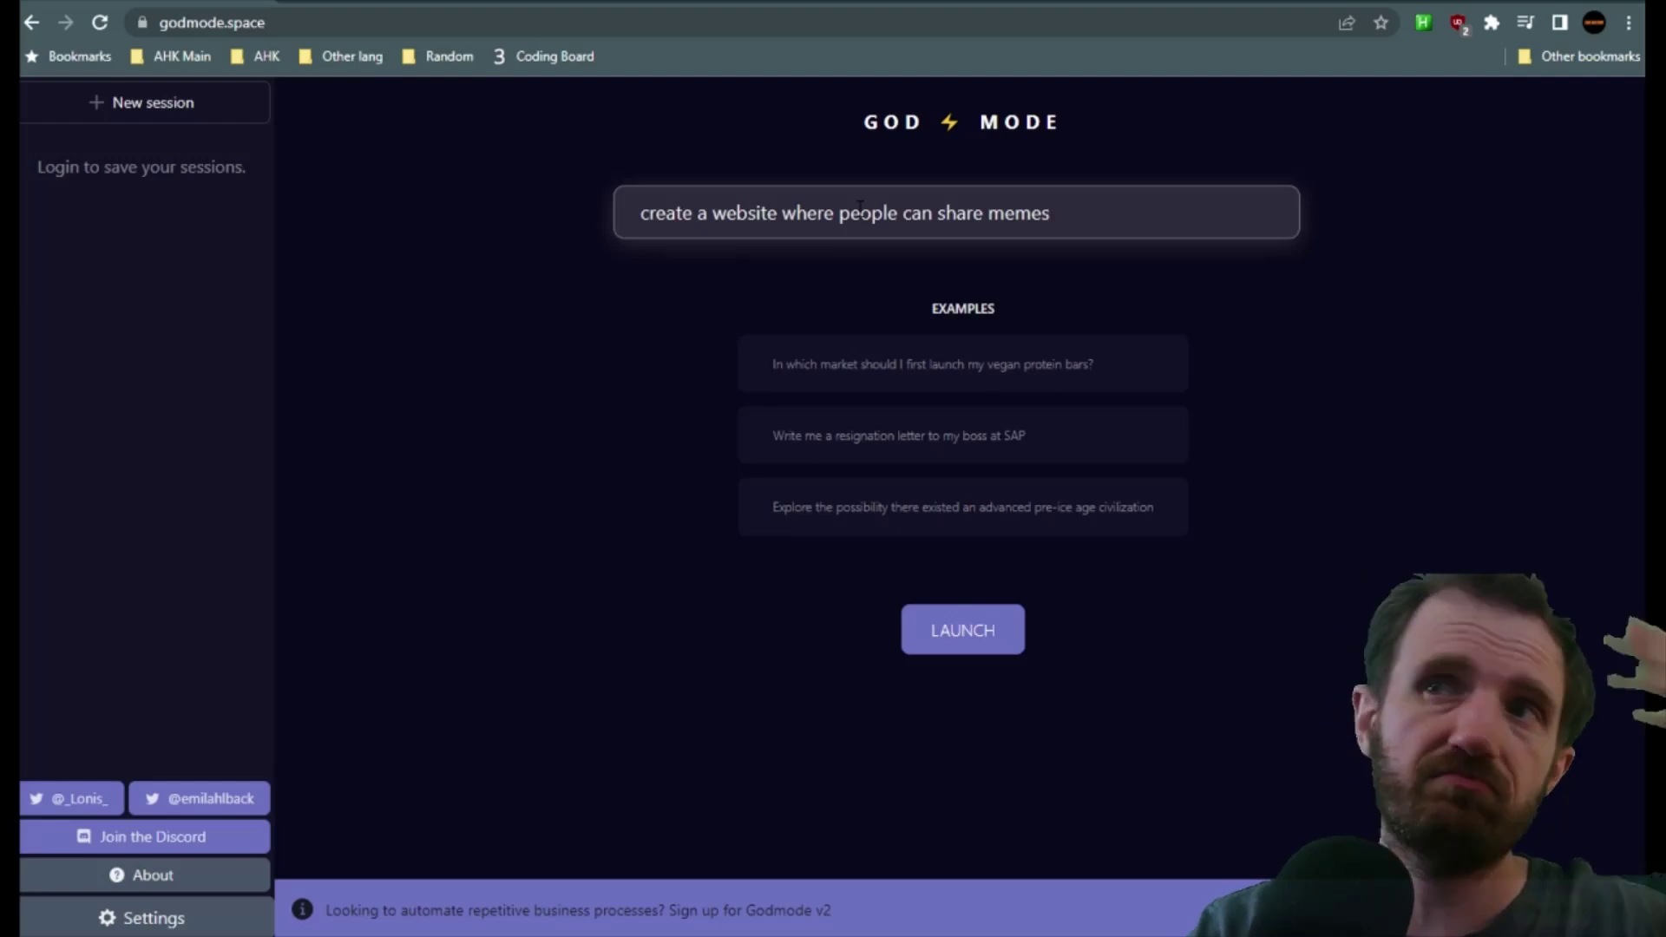
Step: Launch the meme-website goal and sign in with Google in the Authenticate dialog
{"action": "left_click", "coordinate": [940, 633]}
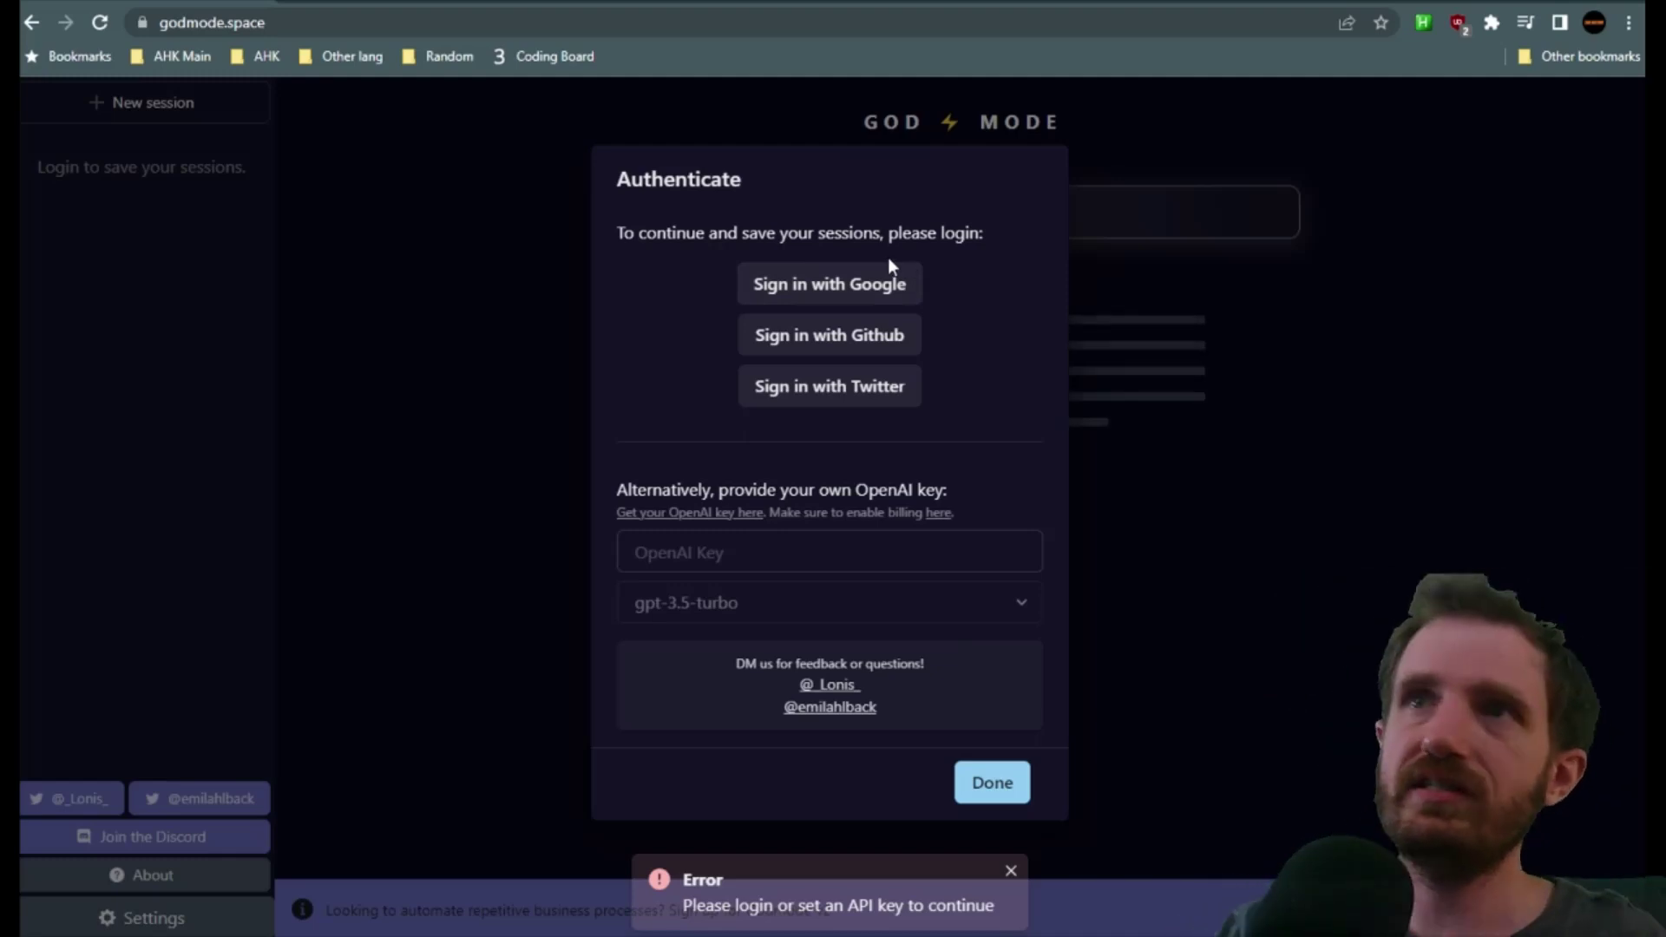
{"action": "left_click", "coordinate": [856, 287]}
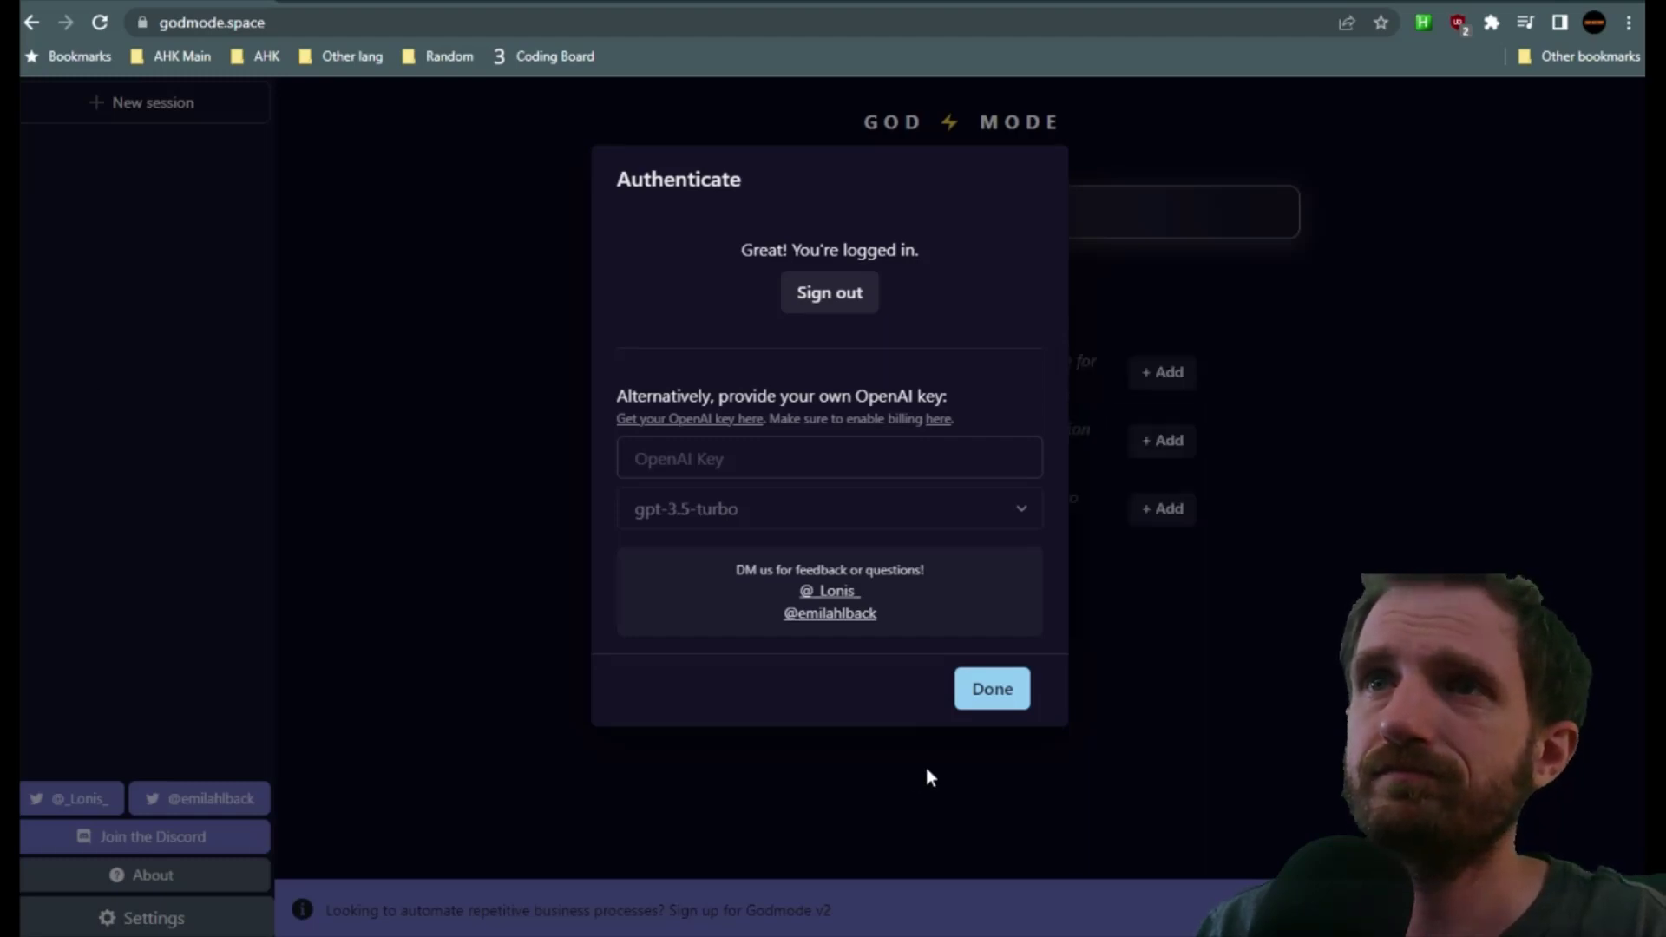
{"action": "left_click", "coordinate": [979, 700]}
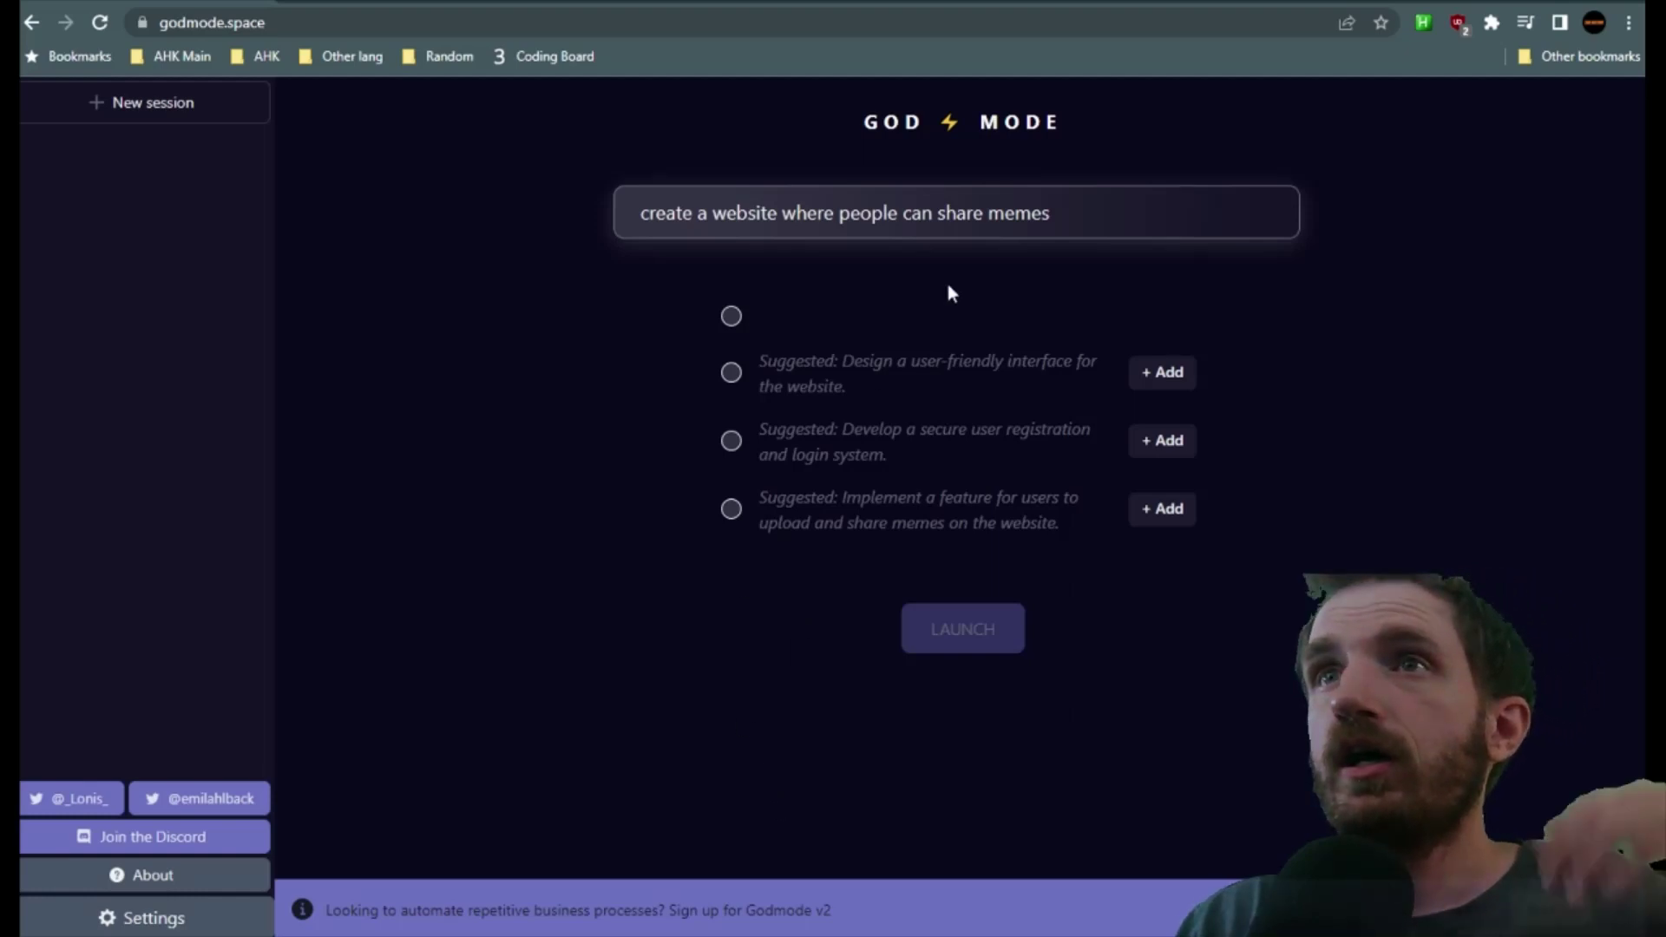
Step: Add the suggested tasks: user-friendly interface, secure registration and login, and meme upload and sharing
{"action": "left_click", "coordinate": [1004, 217]}
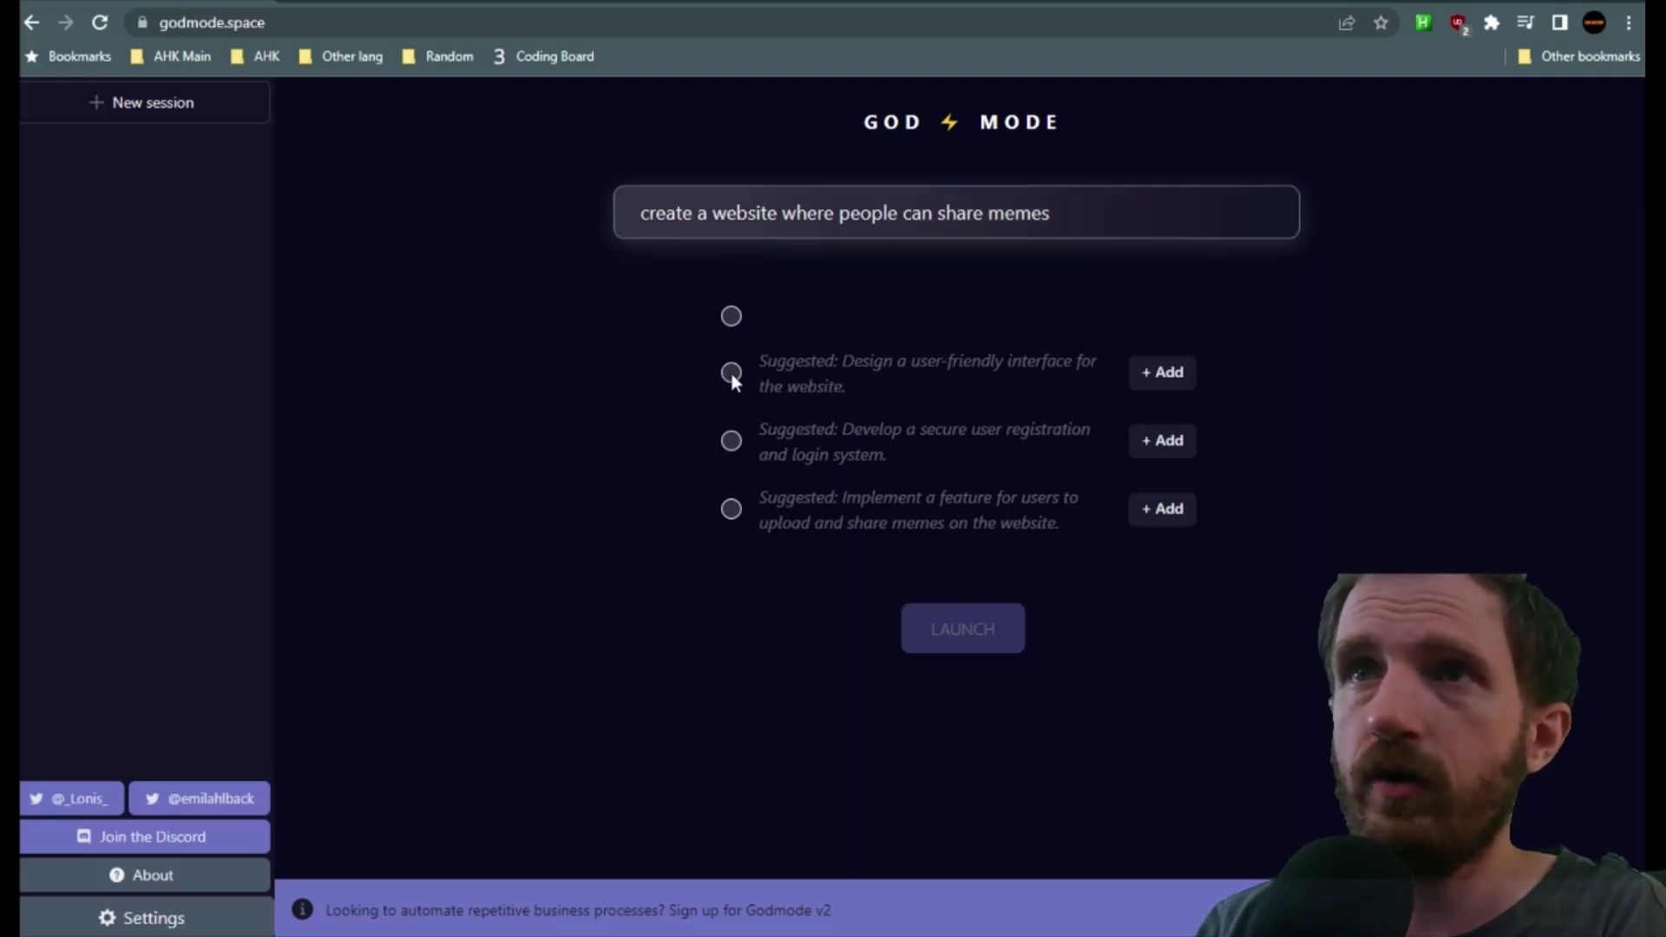
{"action": "left_click", "coordinate": [1161, 373]}
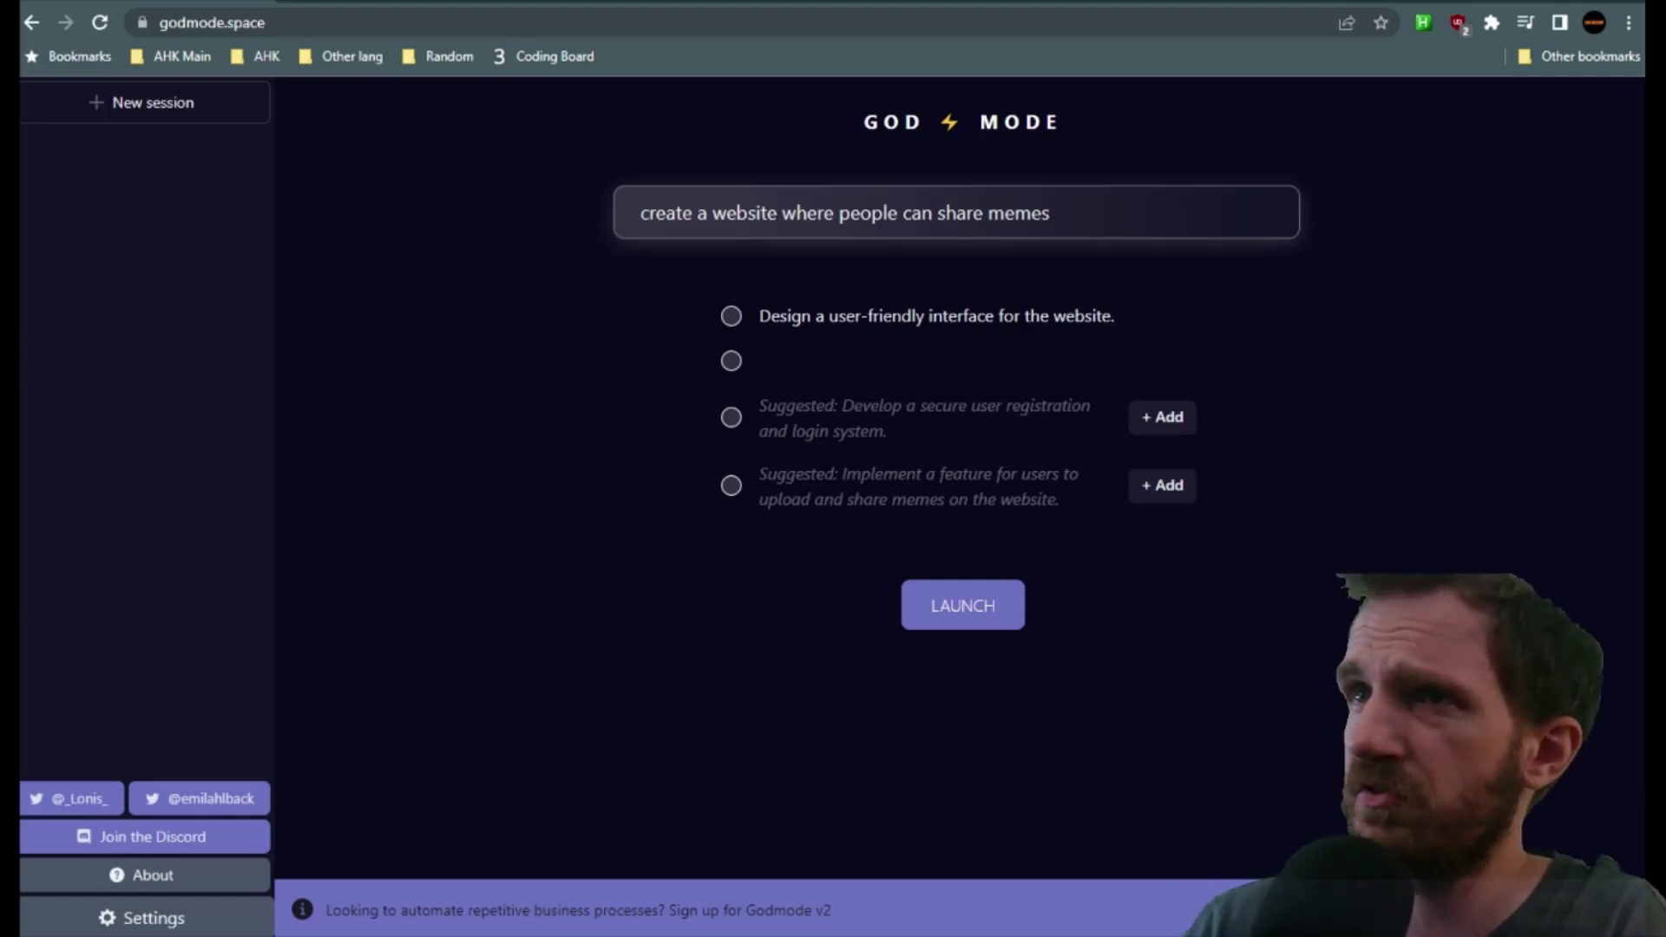
{"action": "left_click", "coordinate": [1163, 416]}
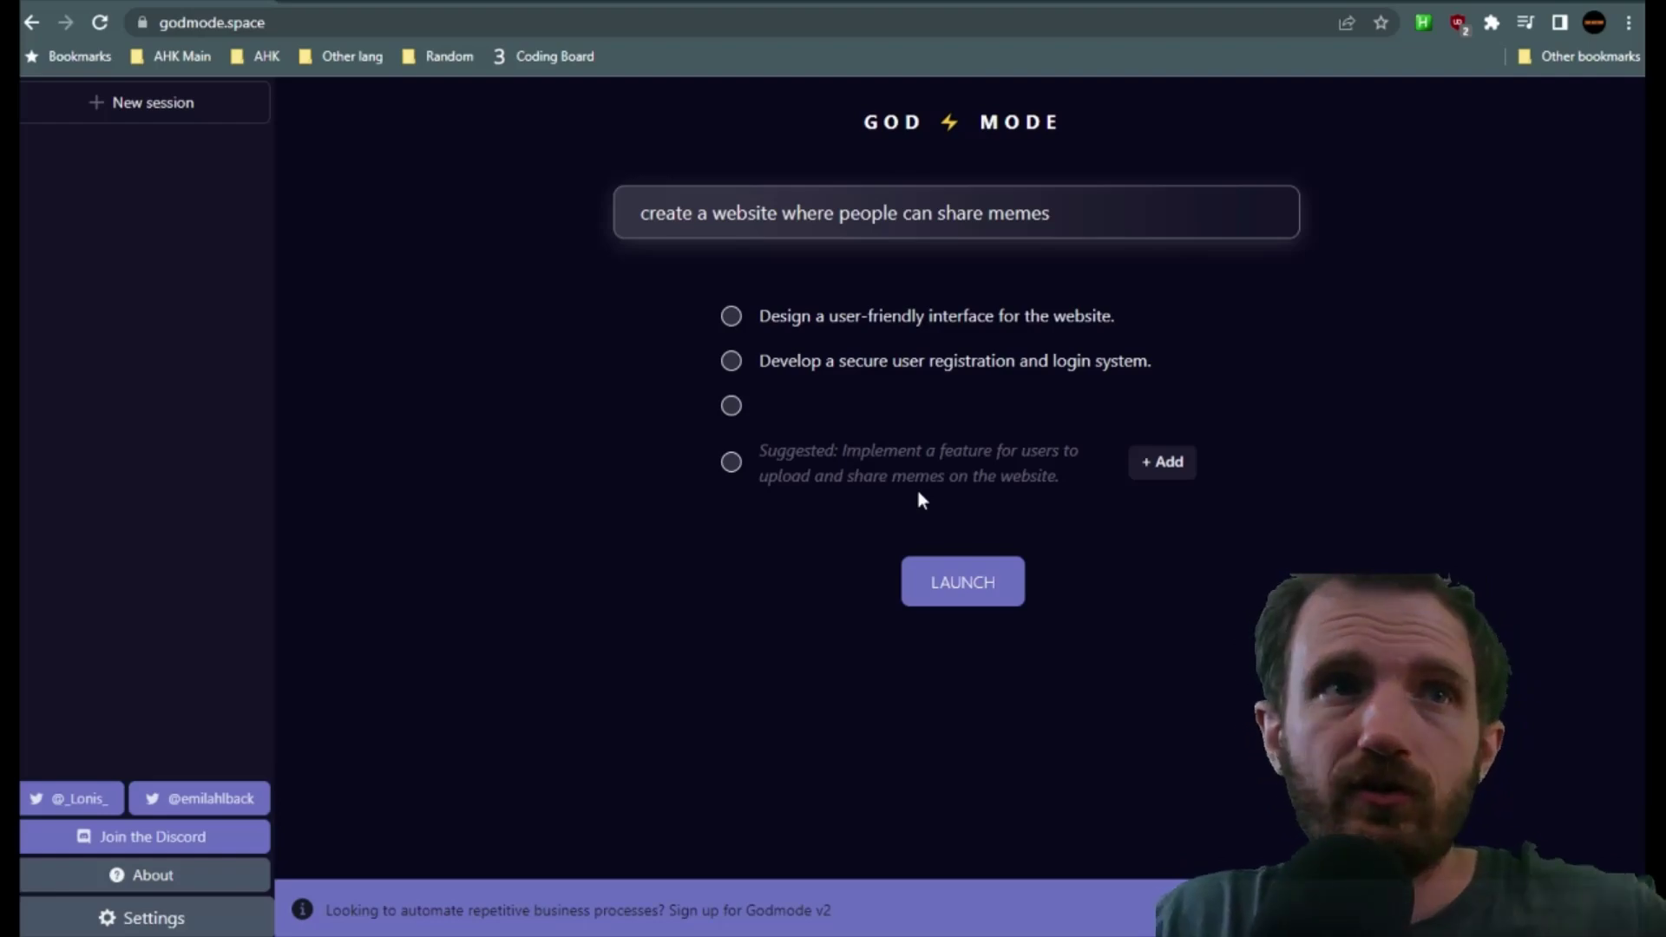
{"action": "left_click", "coordinate": [1159, 467]}
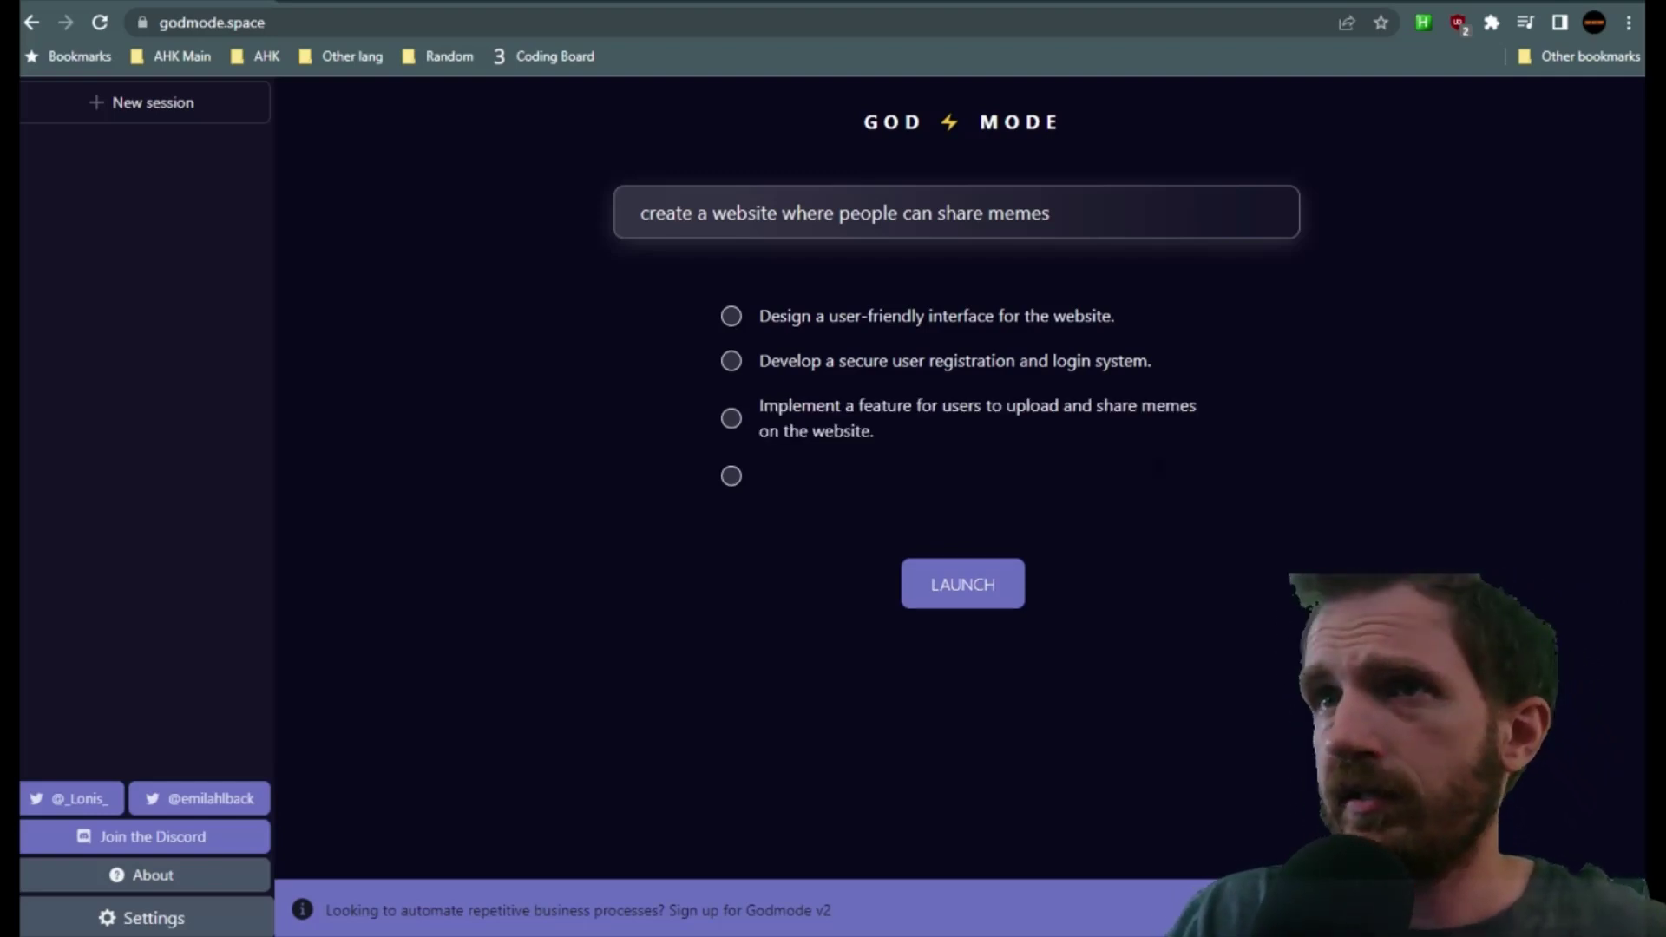
Step: Launch the agent on the three meme-website tasks
{"action": "left_click", "coordinate": [1015, 587]}
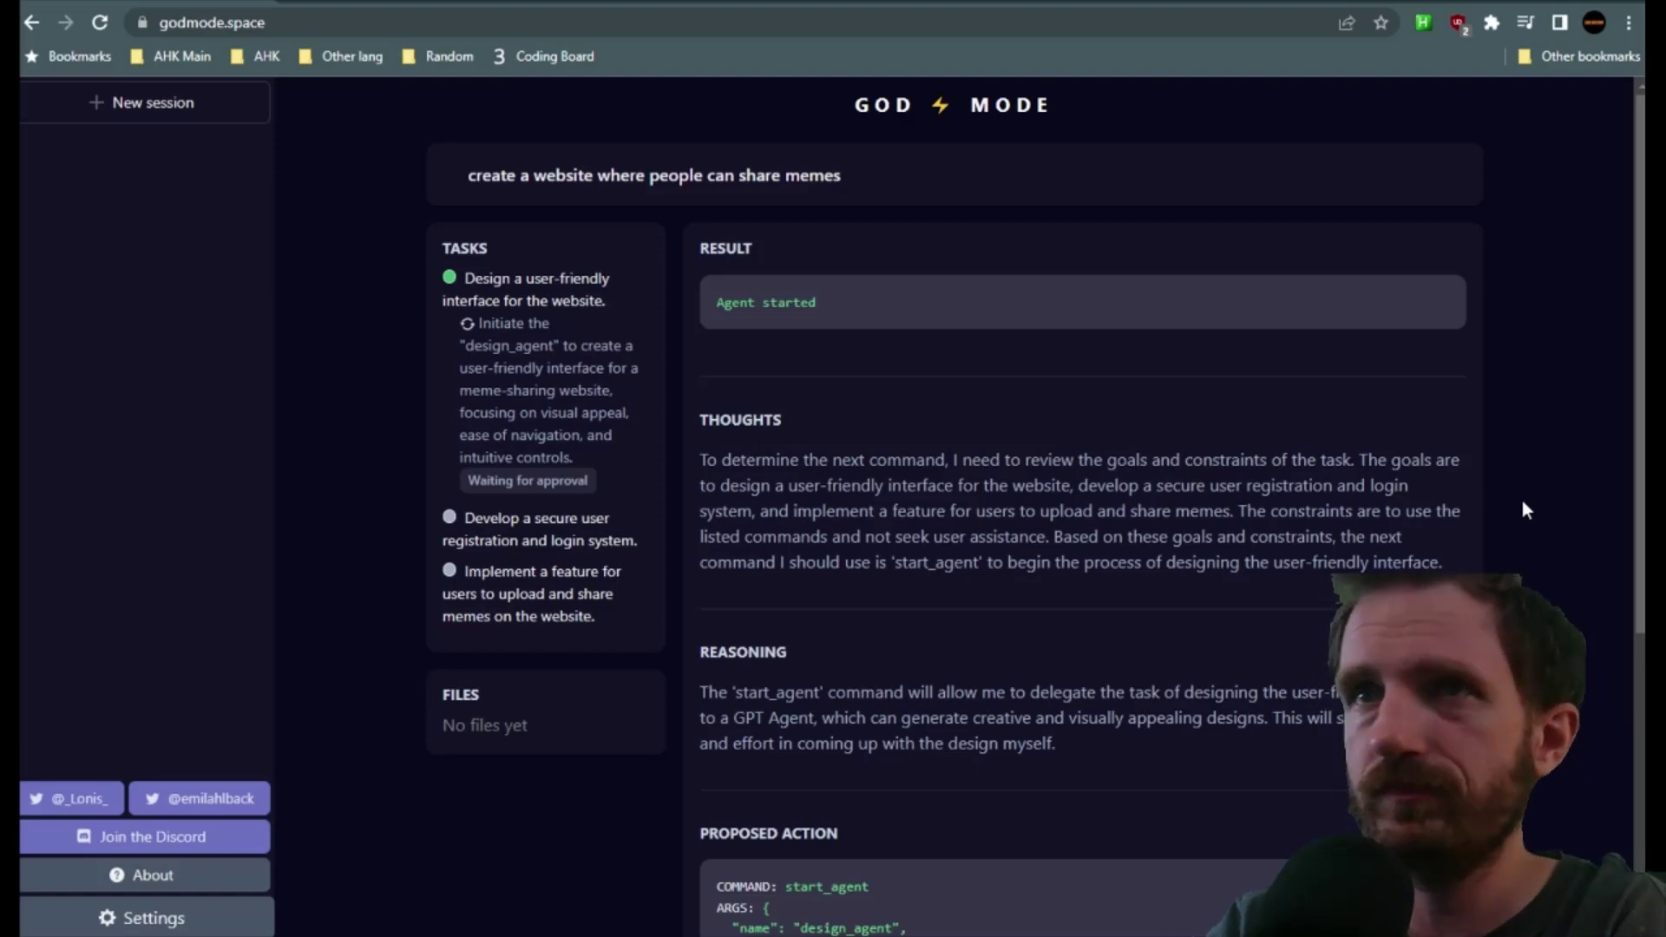
{"action": "scroll", "coordinate": [1512, 505], "scroll_direction": "down", "scroll_amount": 2}
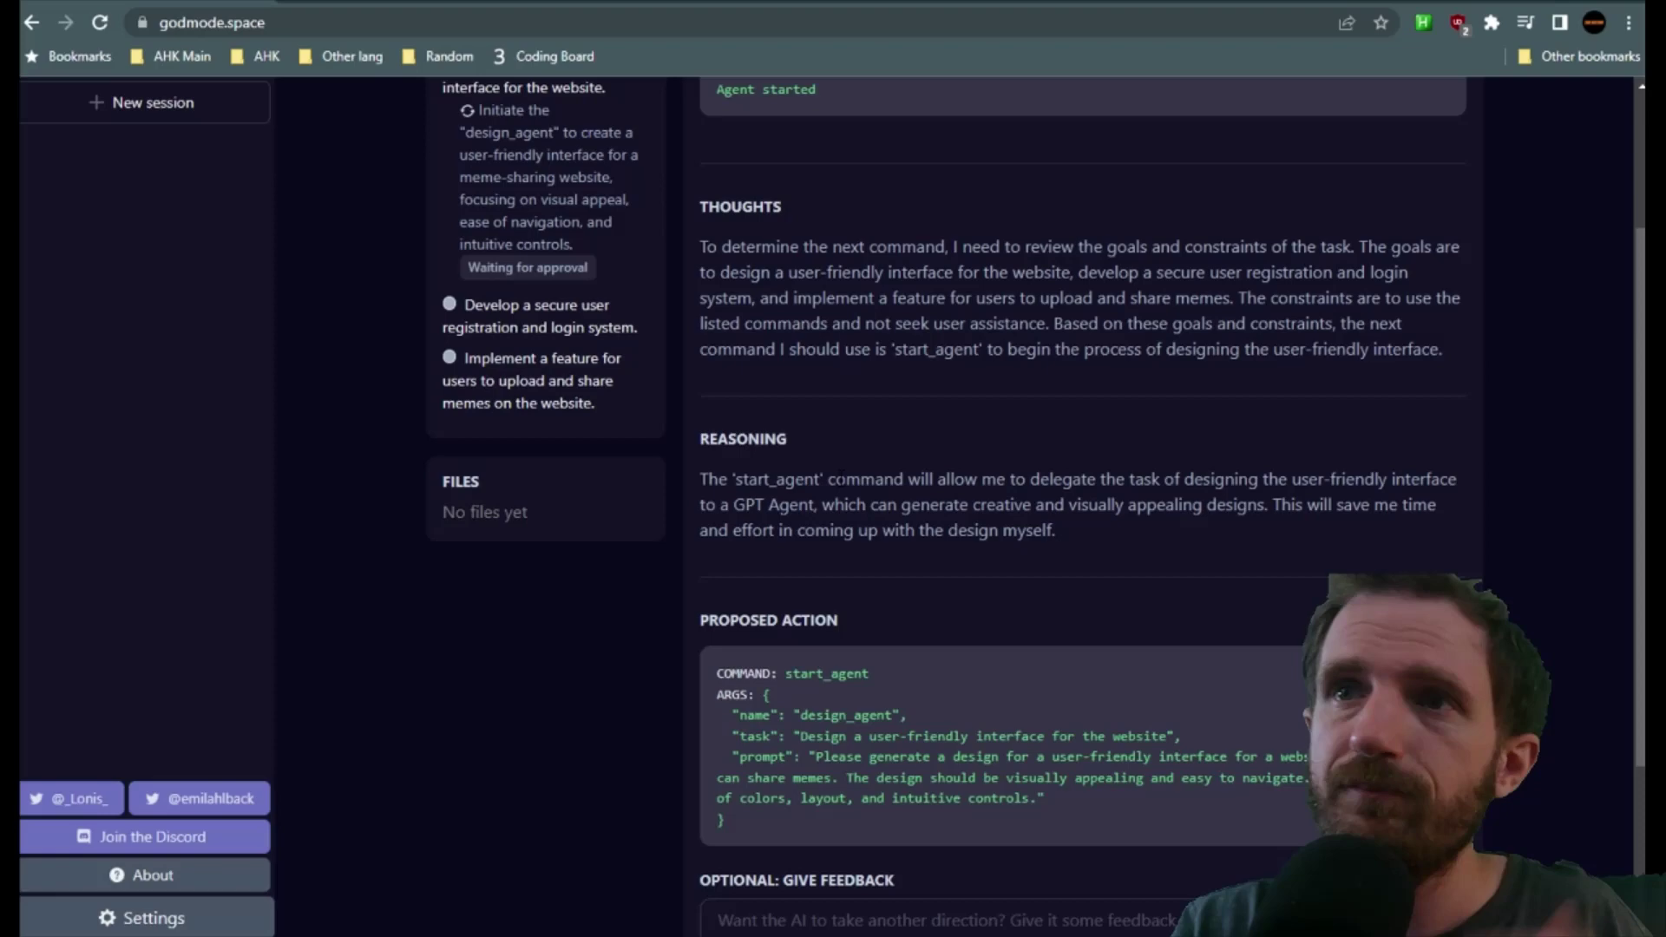
{"action": "scroll", "coordinate": [955, 618], "scroll_direction": "down", "scroll_amount": 1}
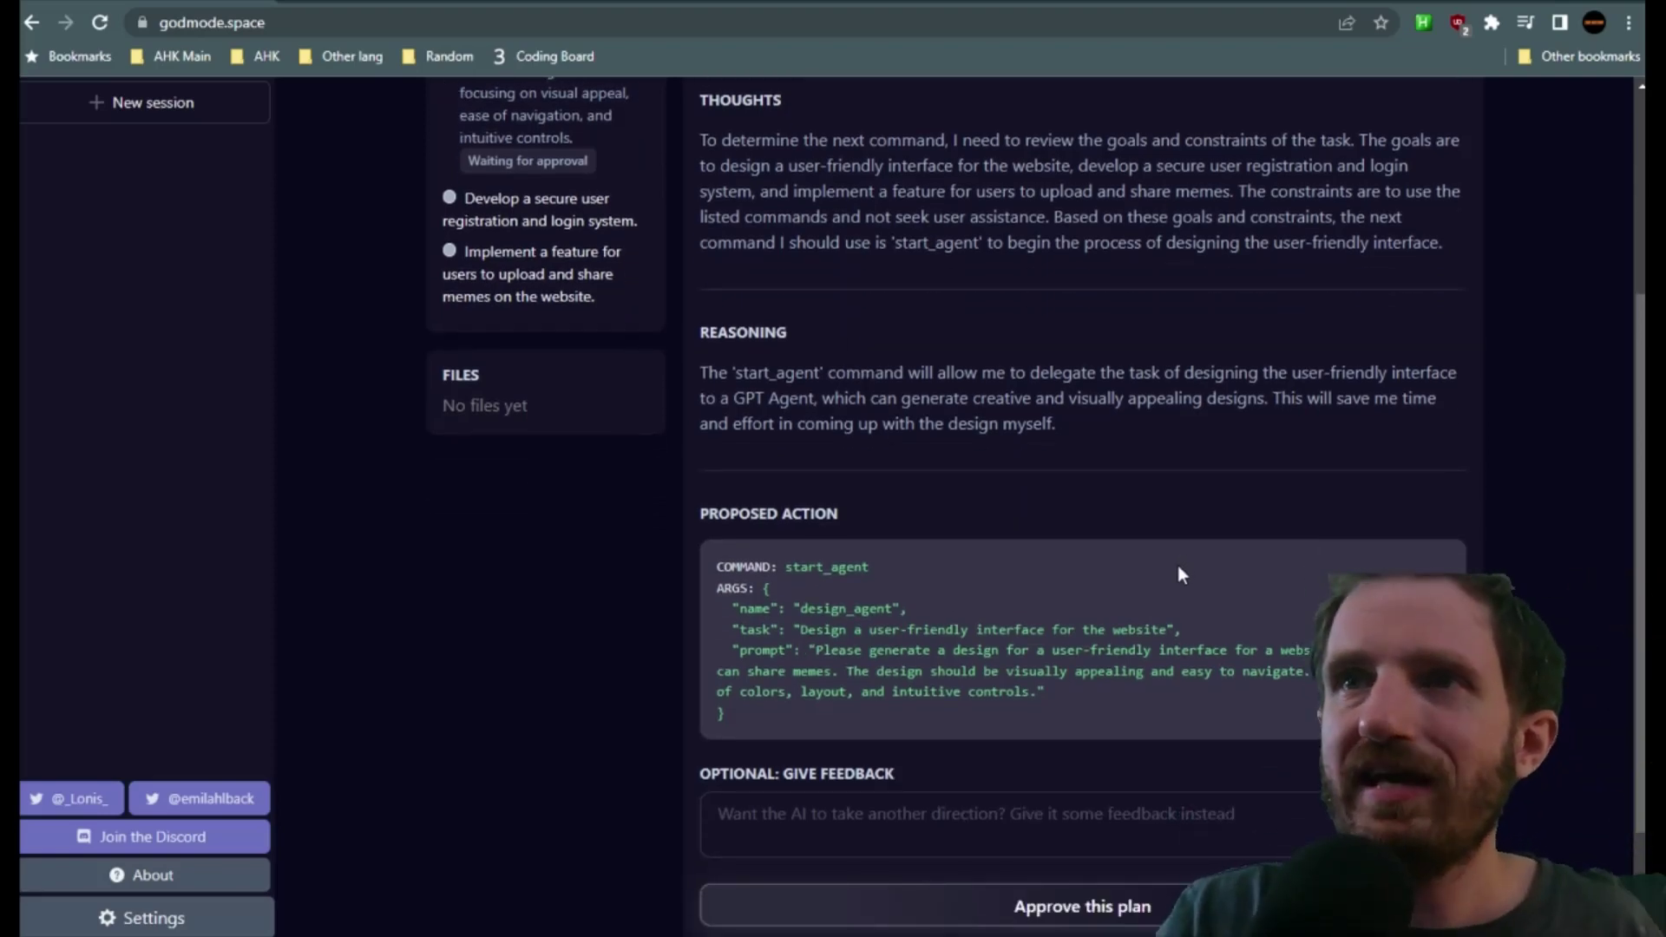
{"action": "scroll", "coordinate": [928, 620], "scroll_direction": "down", "scroll_amount": 1}
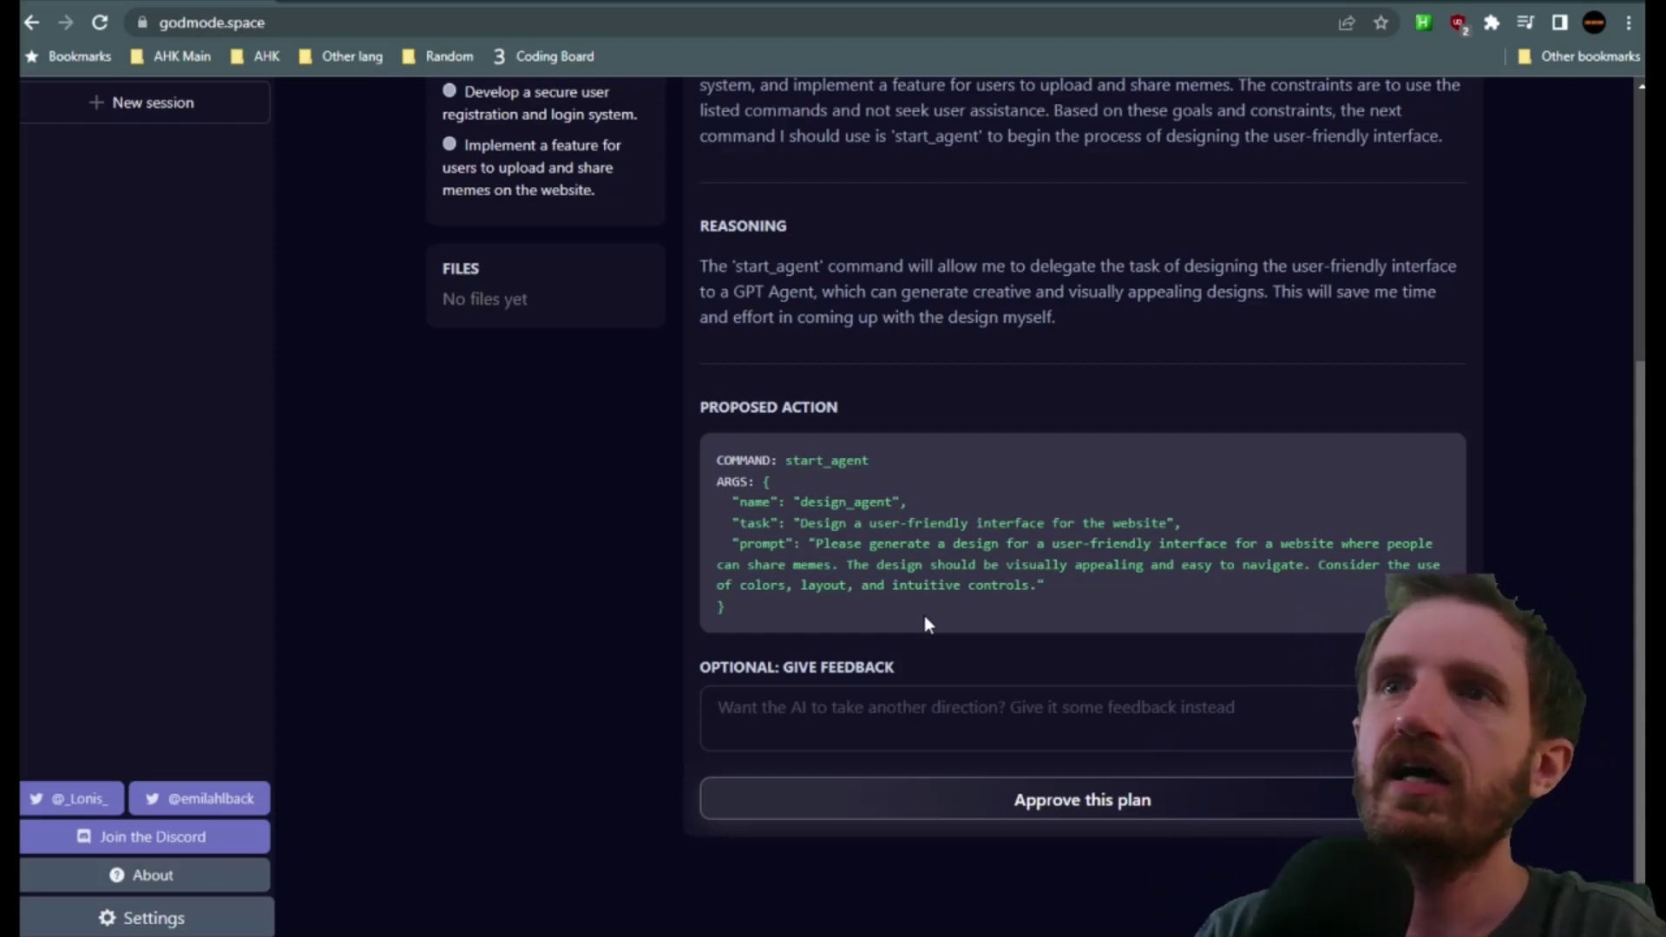
{"action": "left_click", "coordinate": [830, 718]}
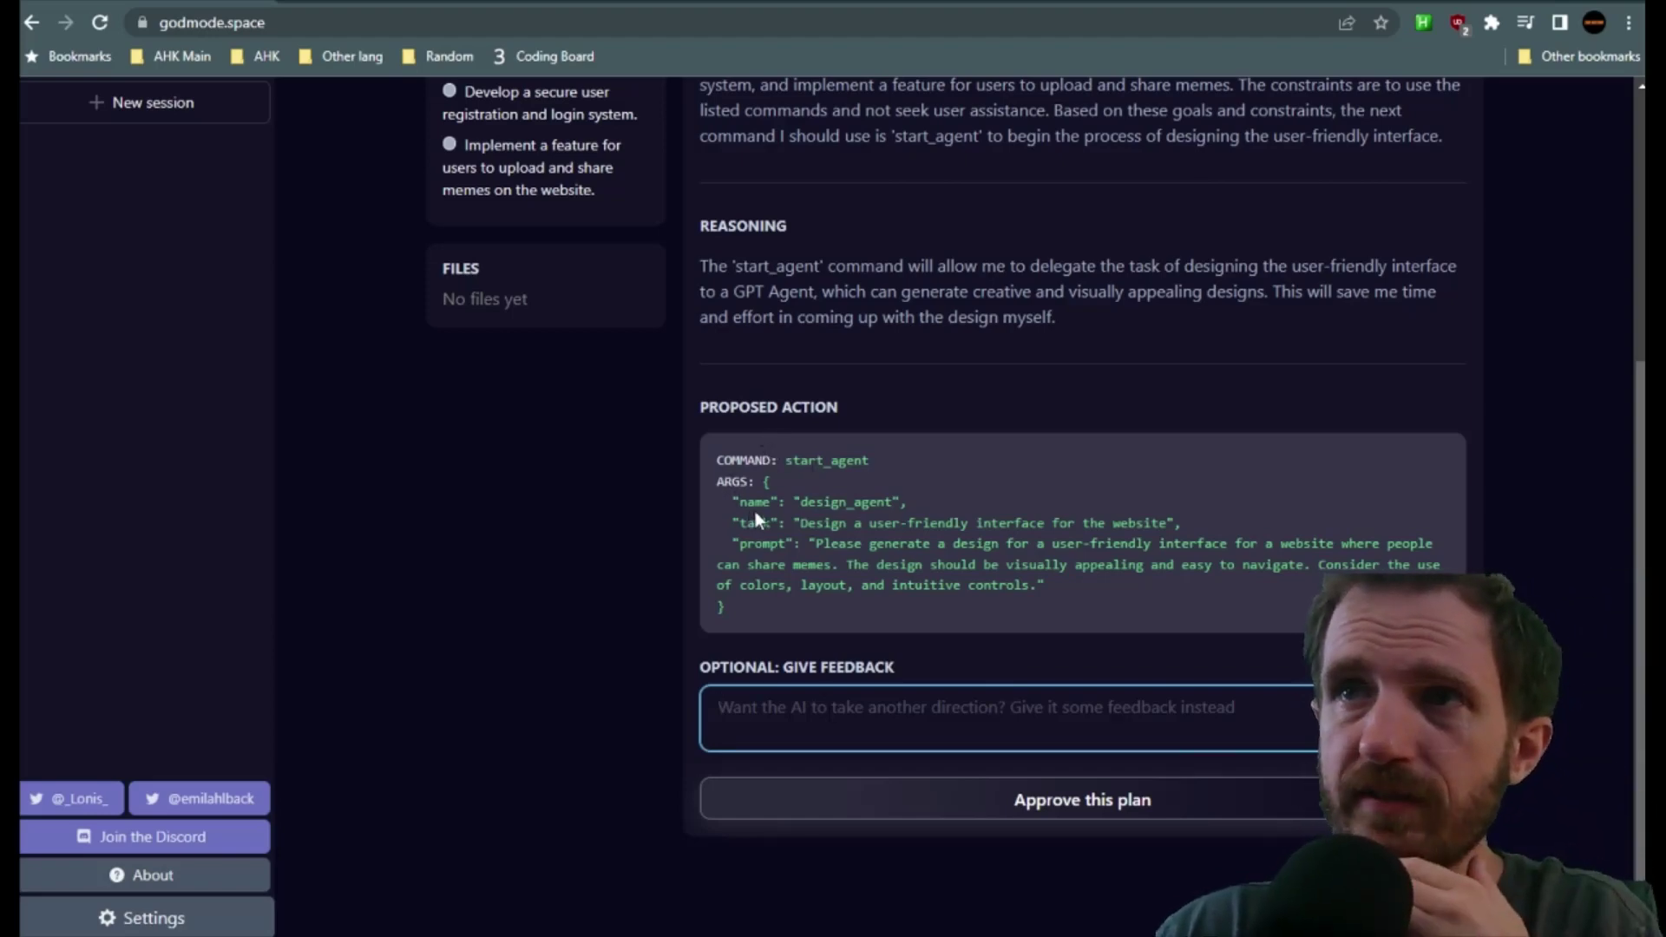
{"action": "left_click_drag", "start_coordinate": [825, 504], "coordinate": [930, 508]}
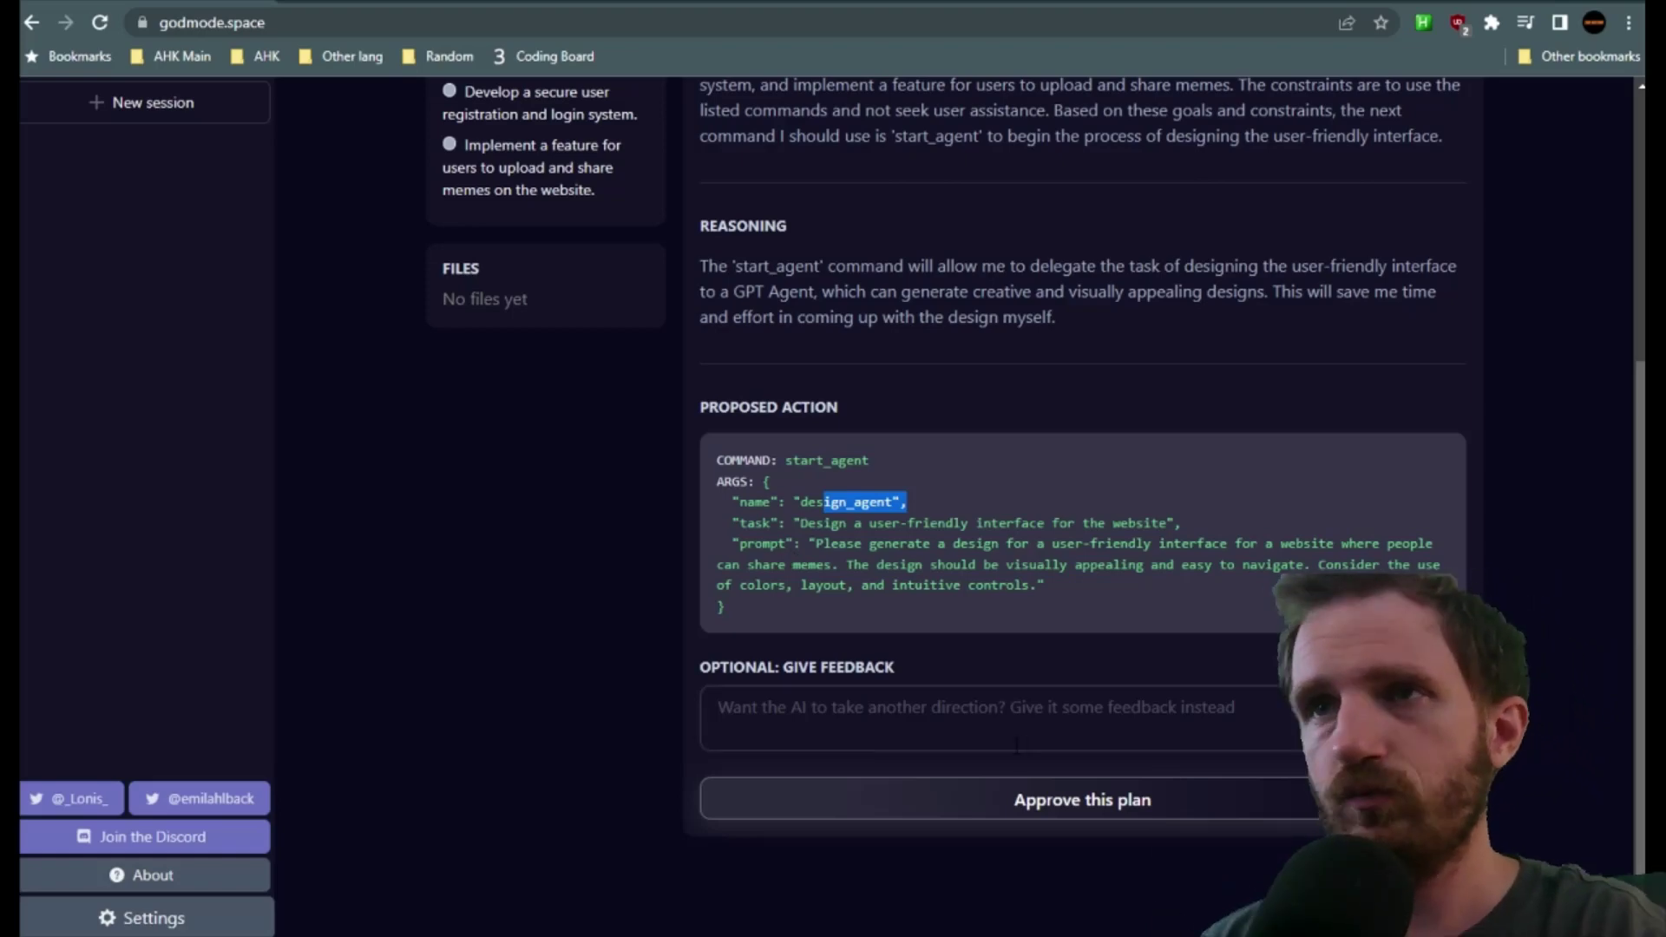
{"action": "left_click", "coordinate": [926, 728]}
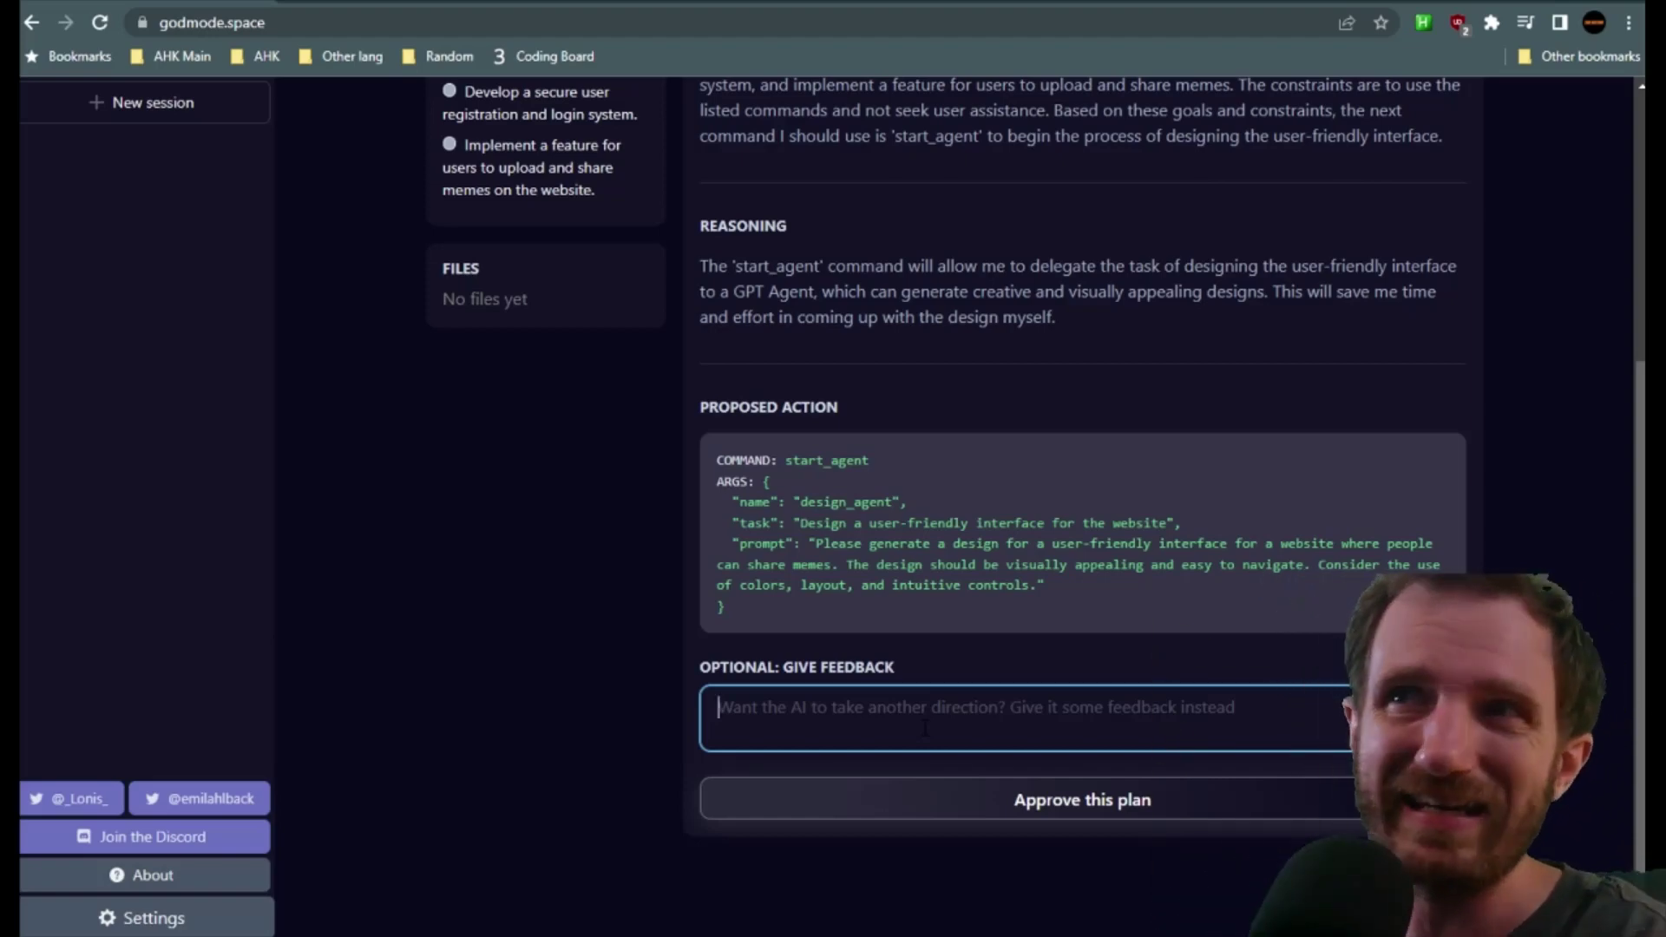
Step: Approve the plan to start the design_agent
{"action": "left_click", "coordinate": [1074, 819]}
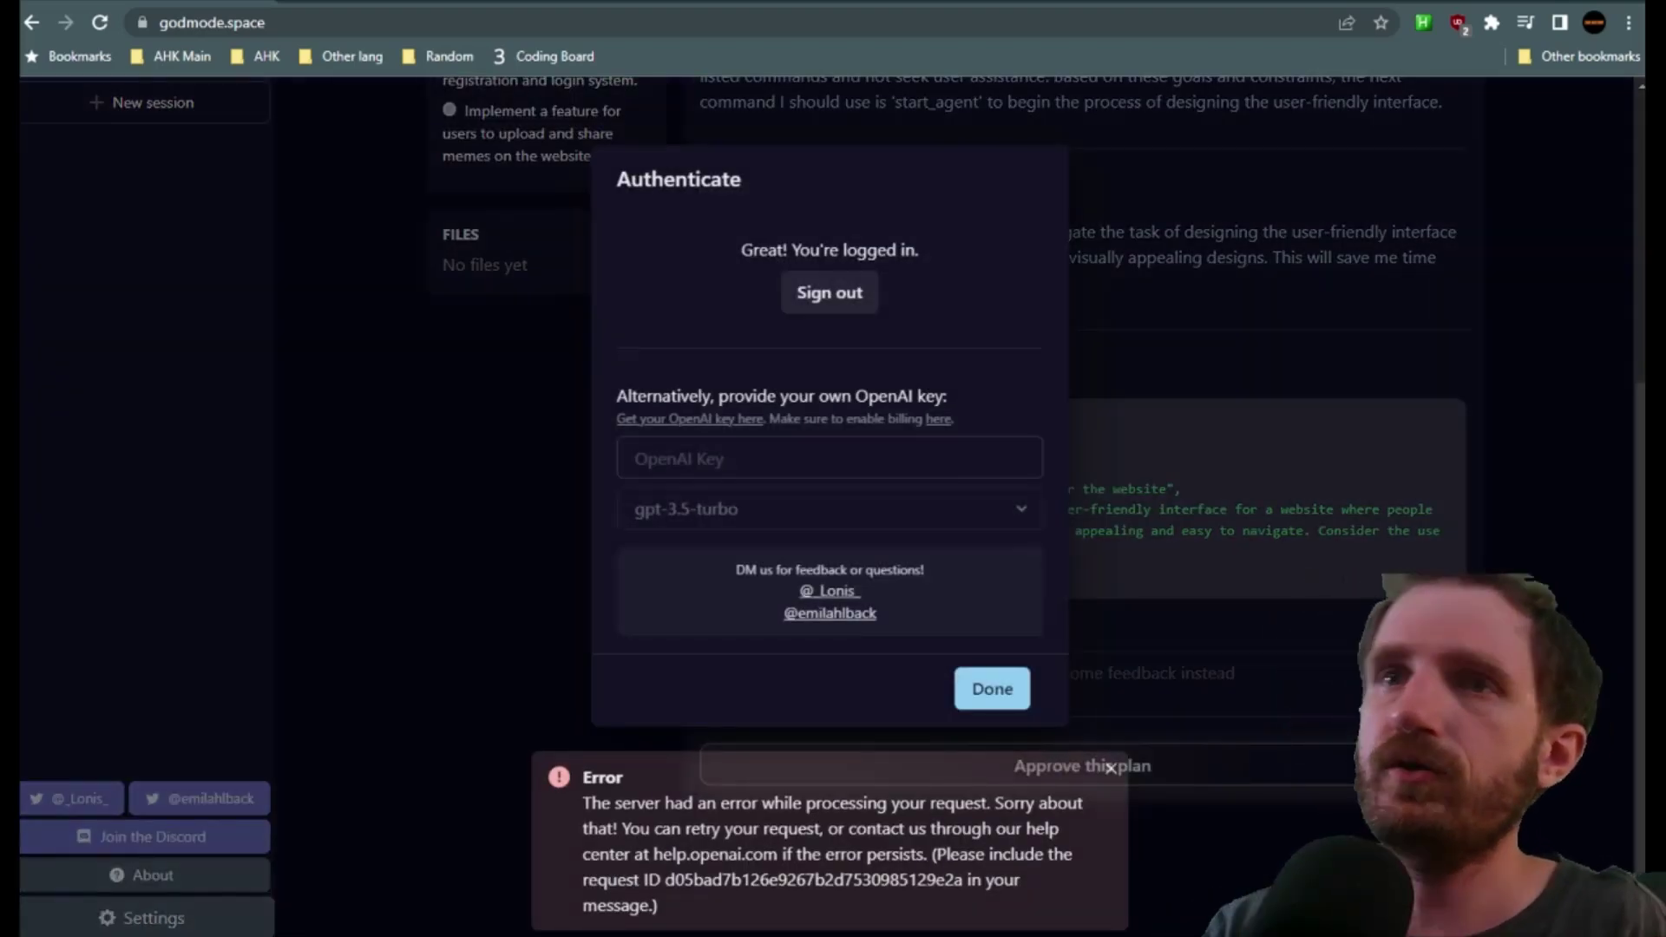
Step: Close the Authenticate dialog, re-approve the design_agent plan, and dismiss the server error
{"action": "left_click", "coordinate": [999, 687]}
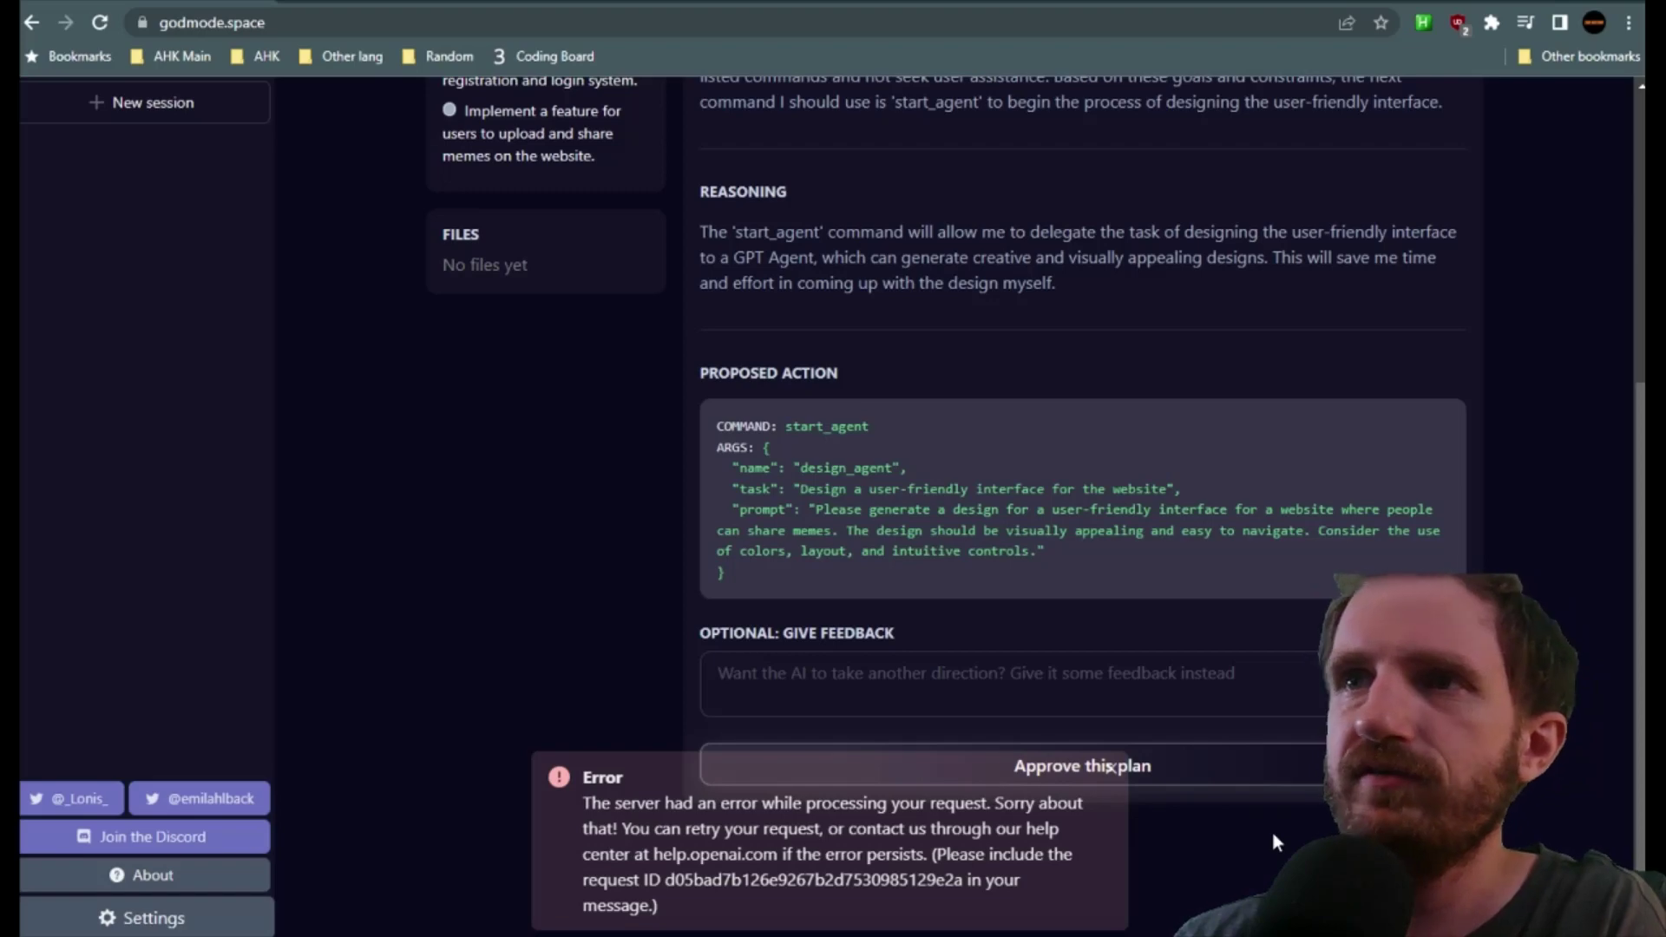
{"action": "left_click", "coordinate": [1229, 765]}
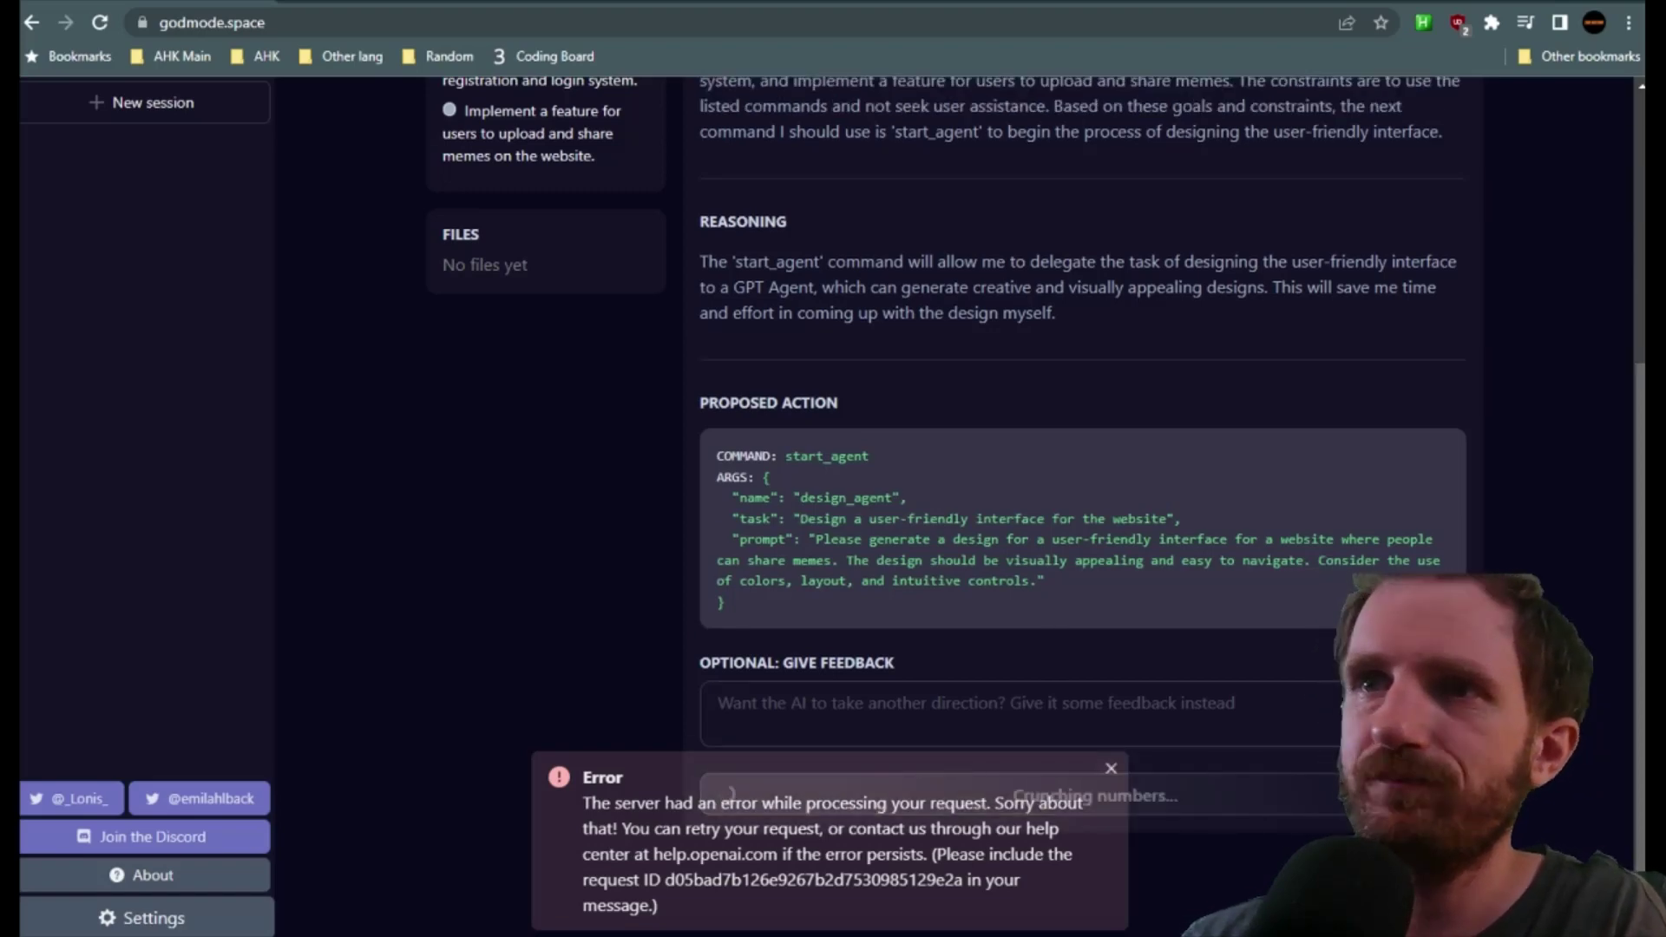
{"action": "left_click", "coordinate": [1111, 770]}
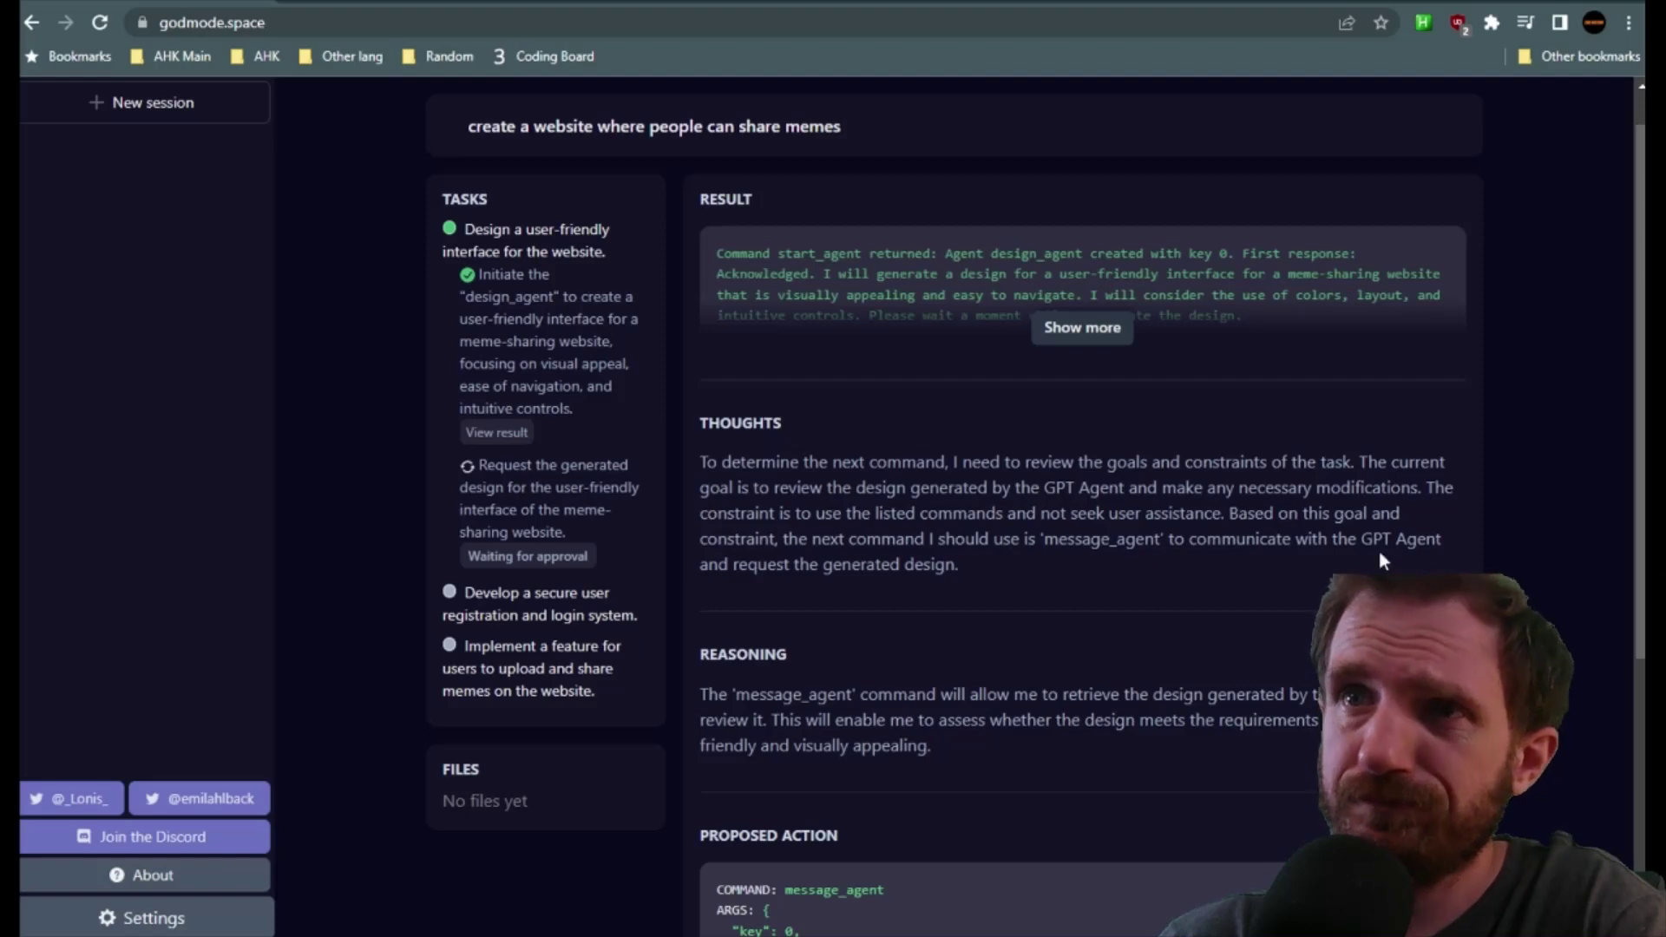
Step: Review the Result and Thoughts, then approve the message_agent request for the generated design
{"action": "scroll", "coordinate": [877, 590], "scroll_direction": "down", "scroll_amount": 3}
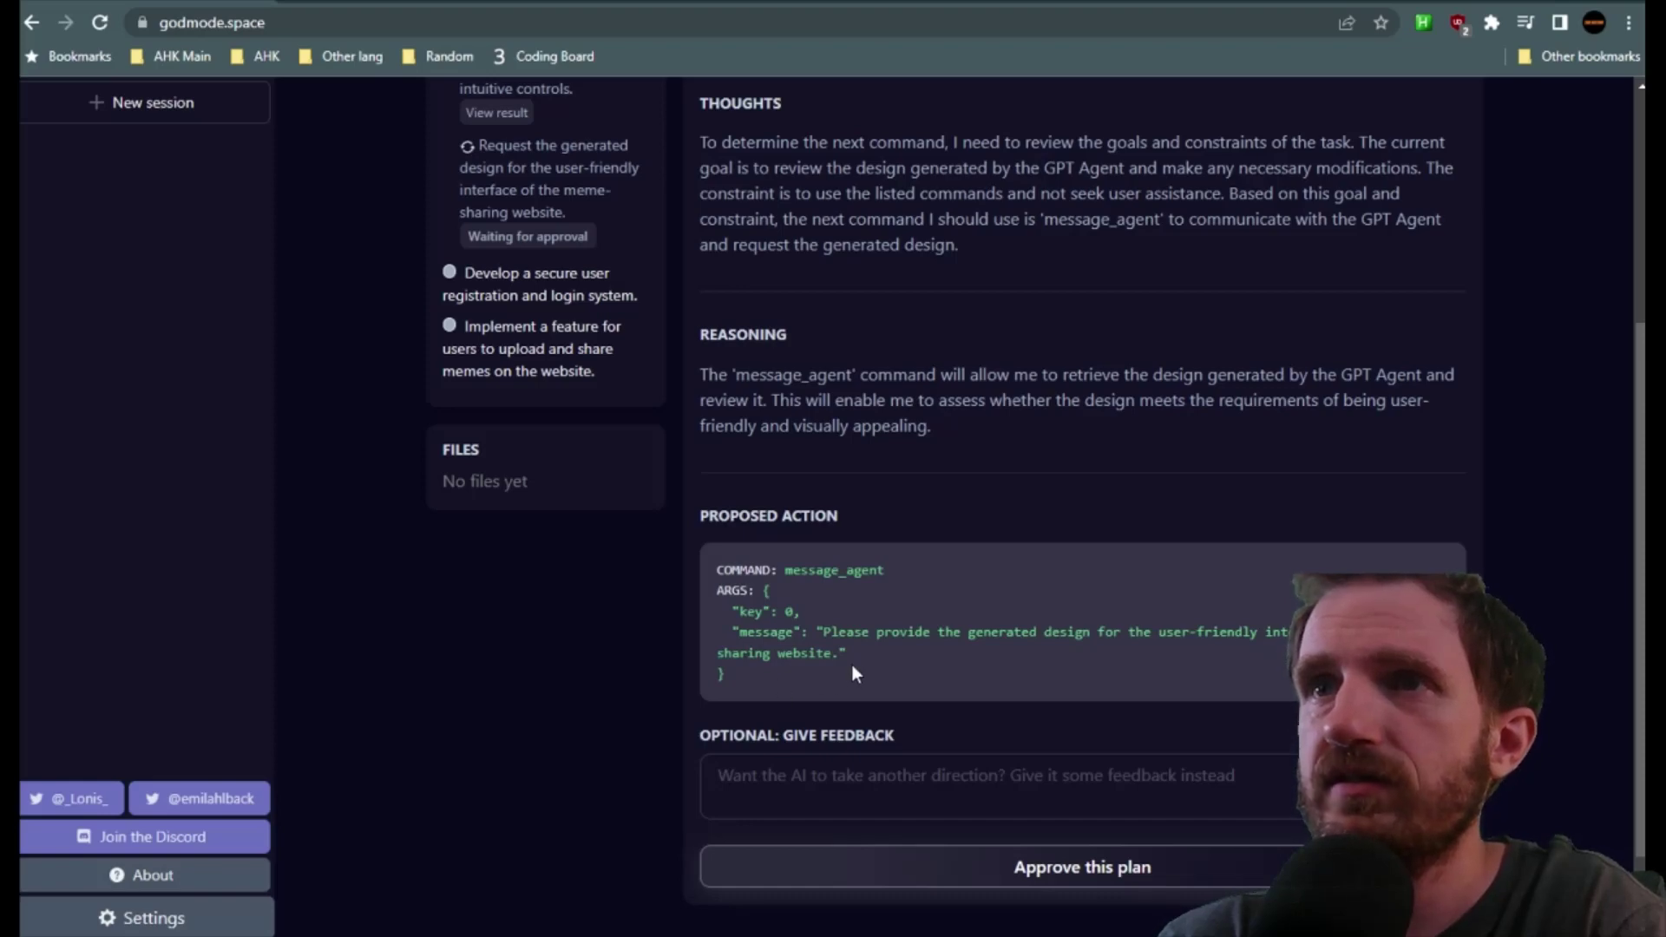
{"action": "scroll", "coordinate": [871, 659], "scroll_direction": "up", "scroll_amount": 3}
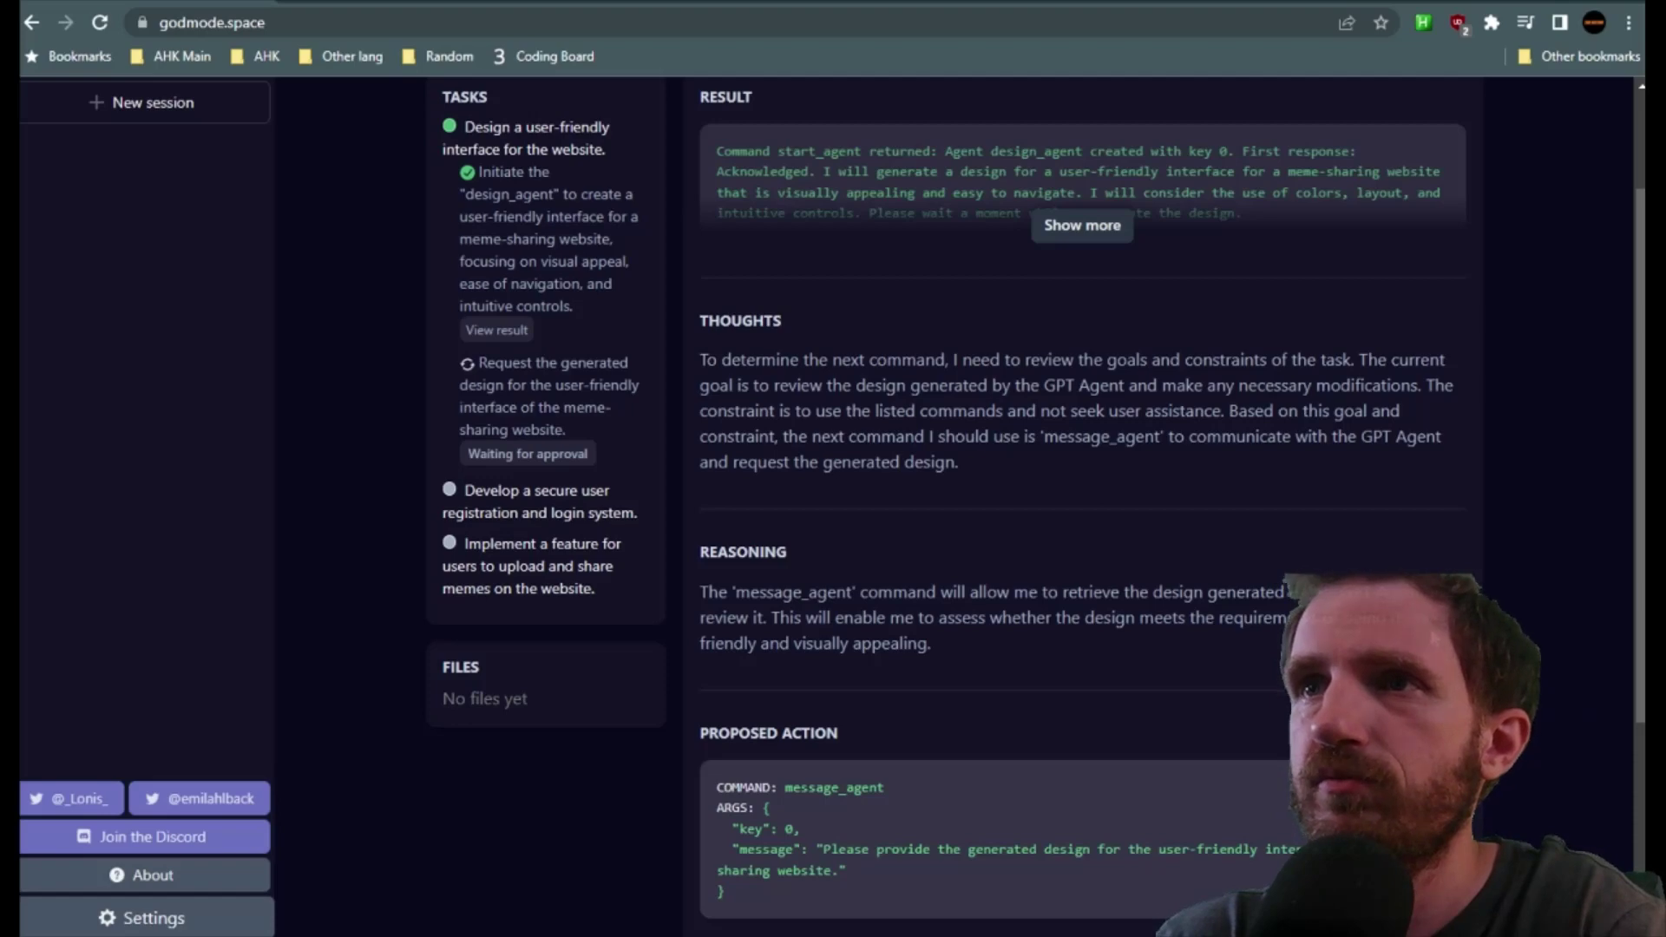
{"action": "scroll", "coordinate": [1023, 899], "scroll_direction": "down", "scroll_amount": 3}
{"action": "left_click", "coordinate": [1125, 773]}
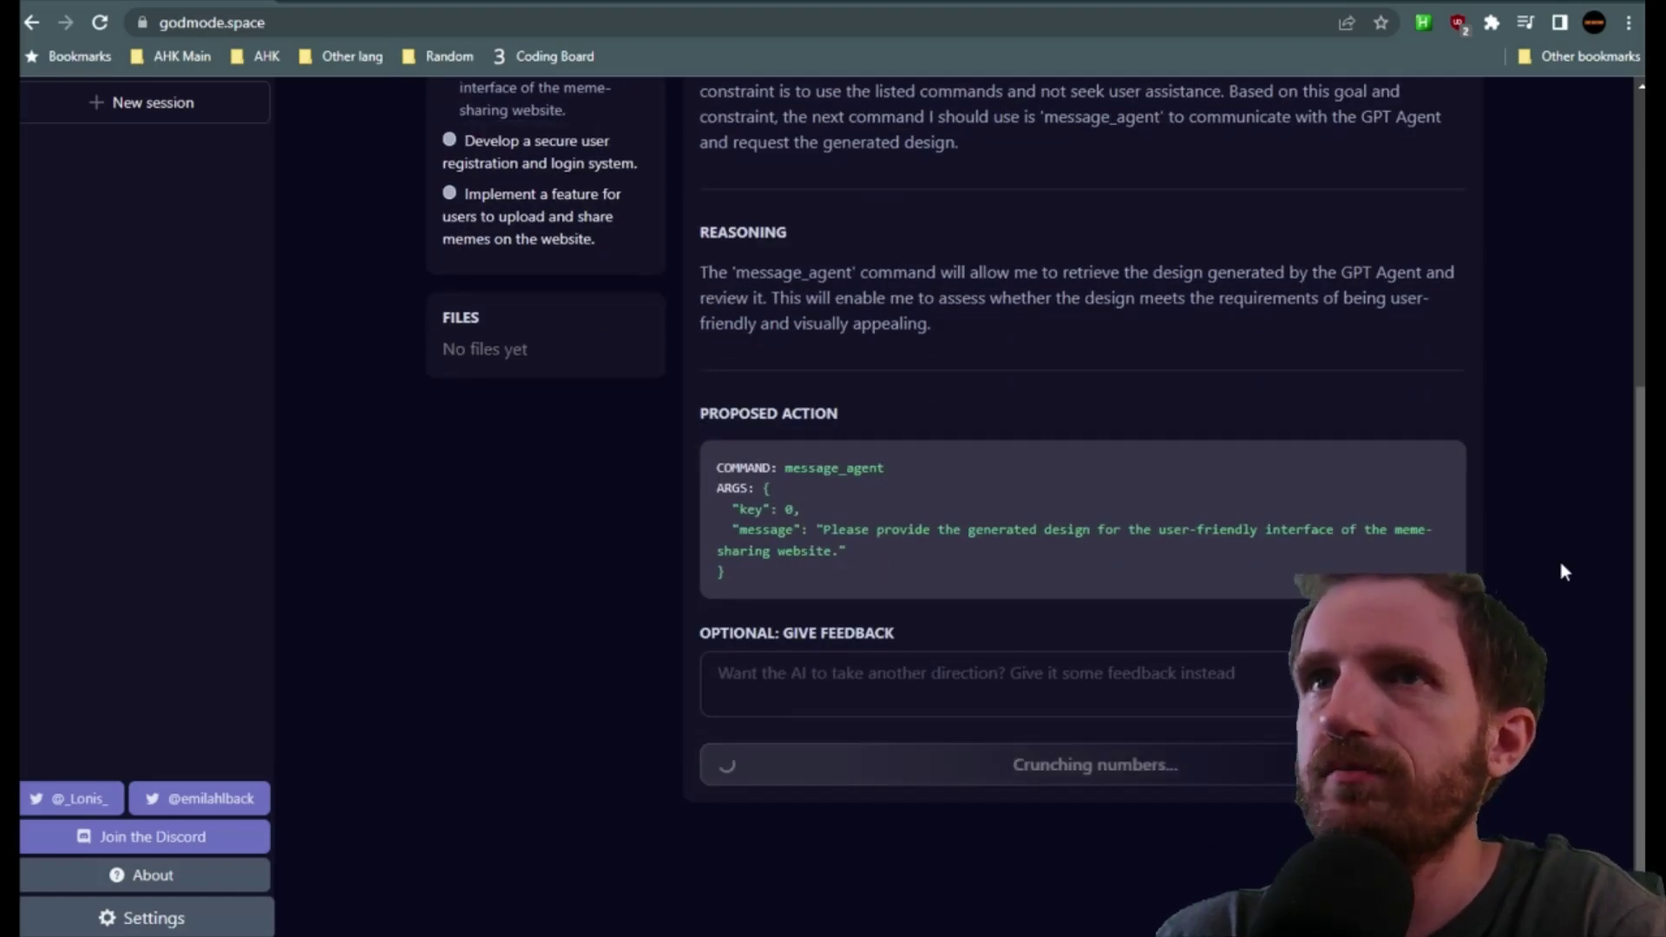
{"action": "scroll", "coordinate": [1538, 573], "scroll_direction": "up", "scroll_amount": 3}
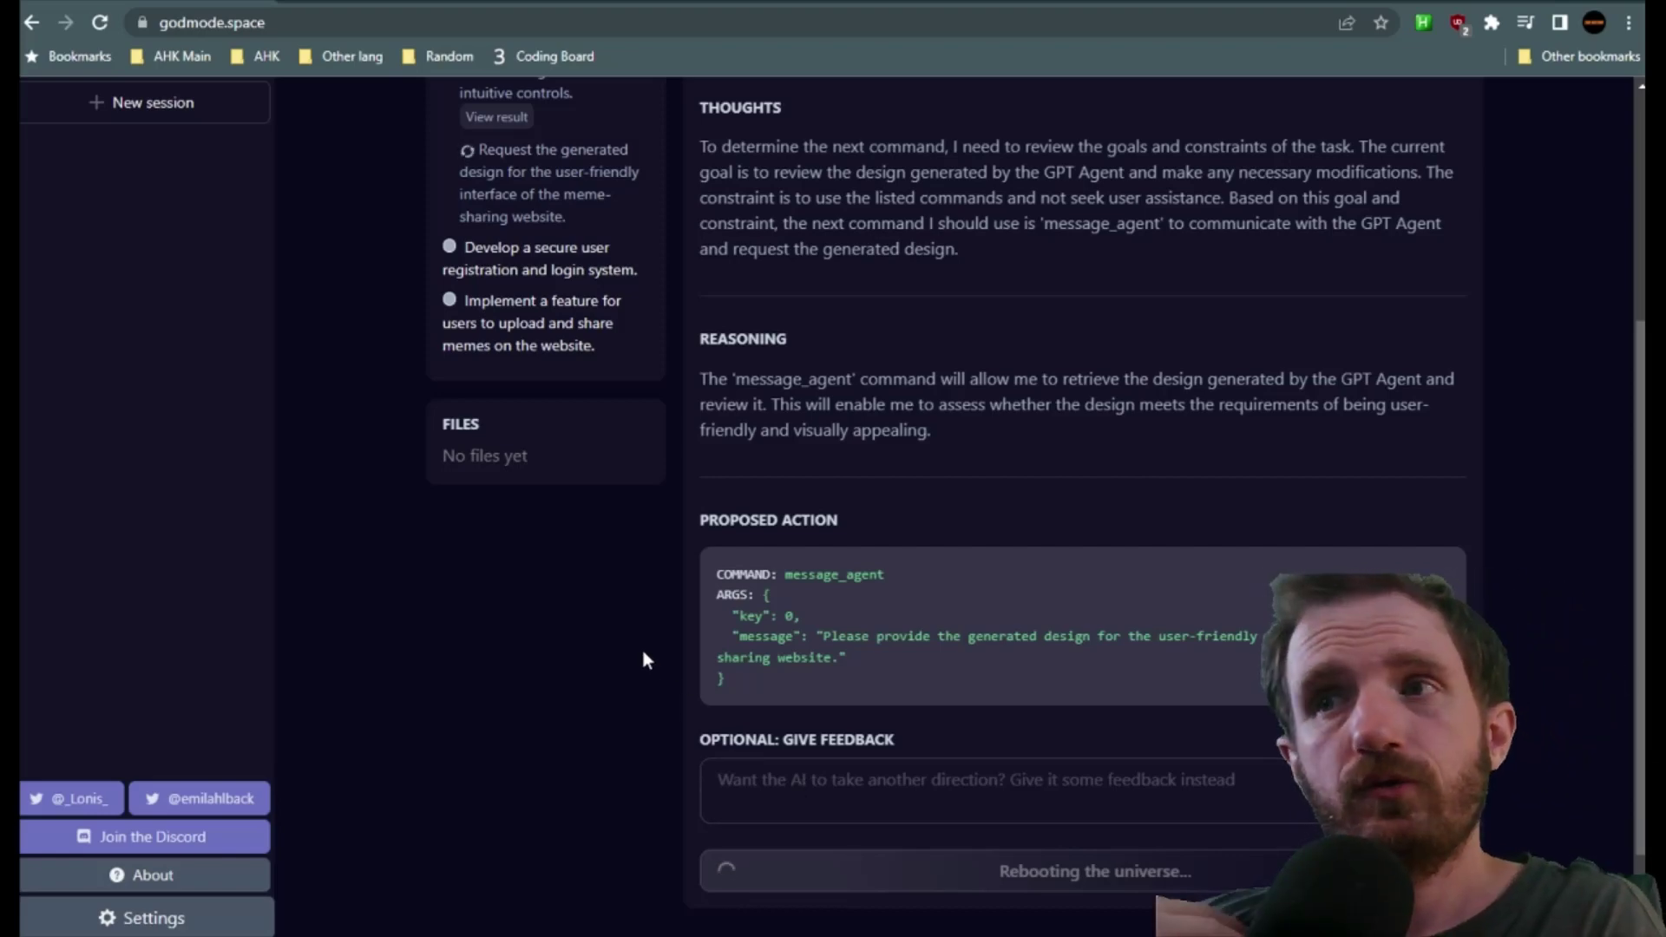
{"action": "scroll", "coordinate": [643, 650], "scroll_direction": "down", "scroll_amount": 1}
{"action": "scroll", "coordinate": [642, 651], "scroll_direction": "down", "scroll_amount": 1}
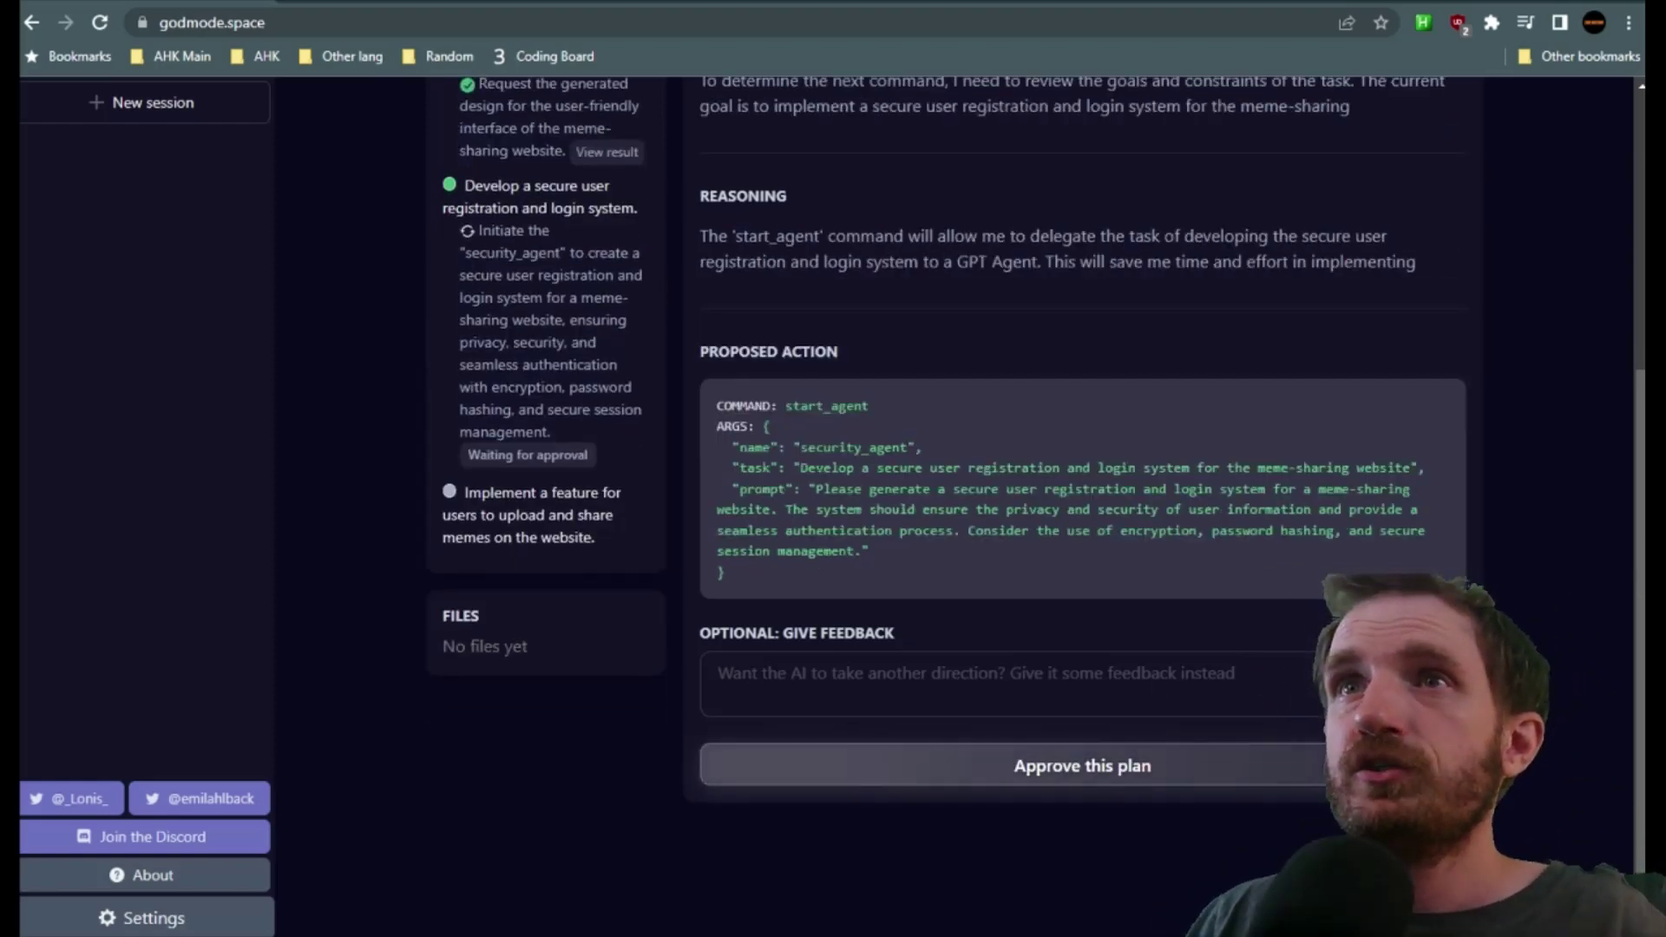
Step: Expand the design agent's reply and read its guidelines, including Social Sharing and call-to-action
{"action": "scroll", "coordinate": [1084, 521], "scroll_direction": "up", "scroll_amount": 5}
{"action": "scroll", "coordinate": [955, 520], "scroll_direction": "down", "scroll_amount": 3}
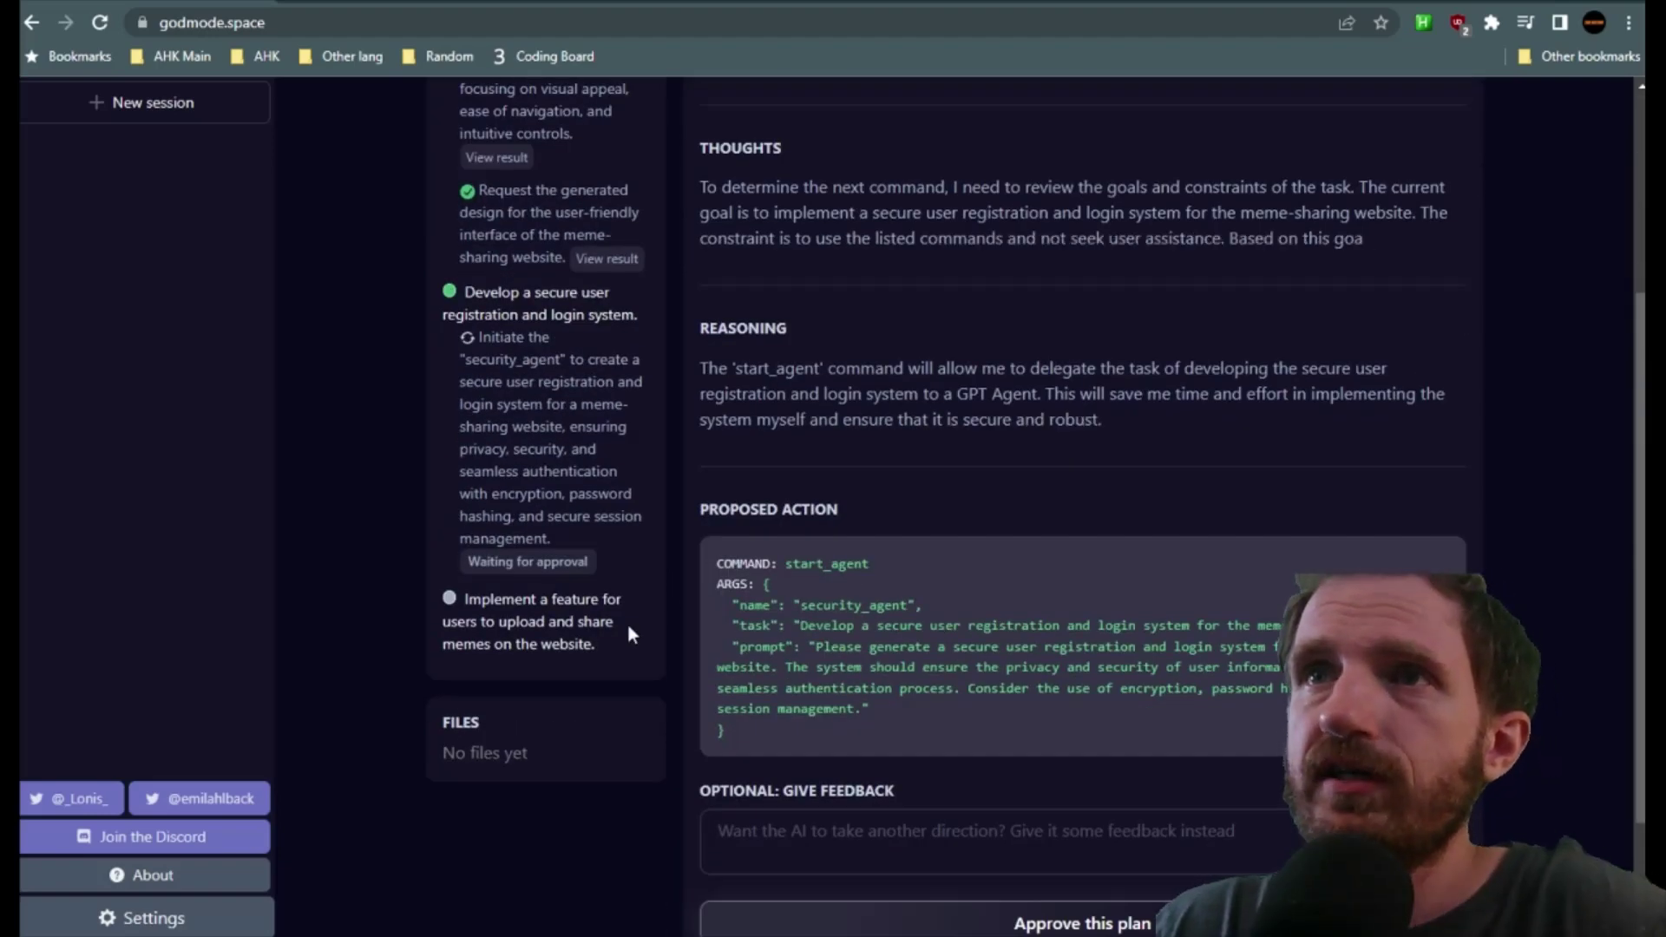
{"action": "scroll", "coordinate": [807, 495], "scroll_direction": "up", "scroll_amount": 1}
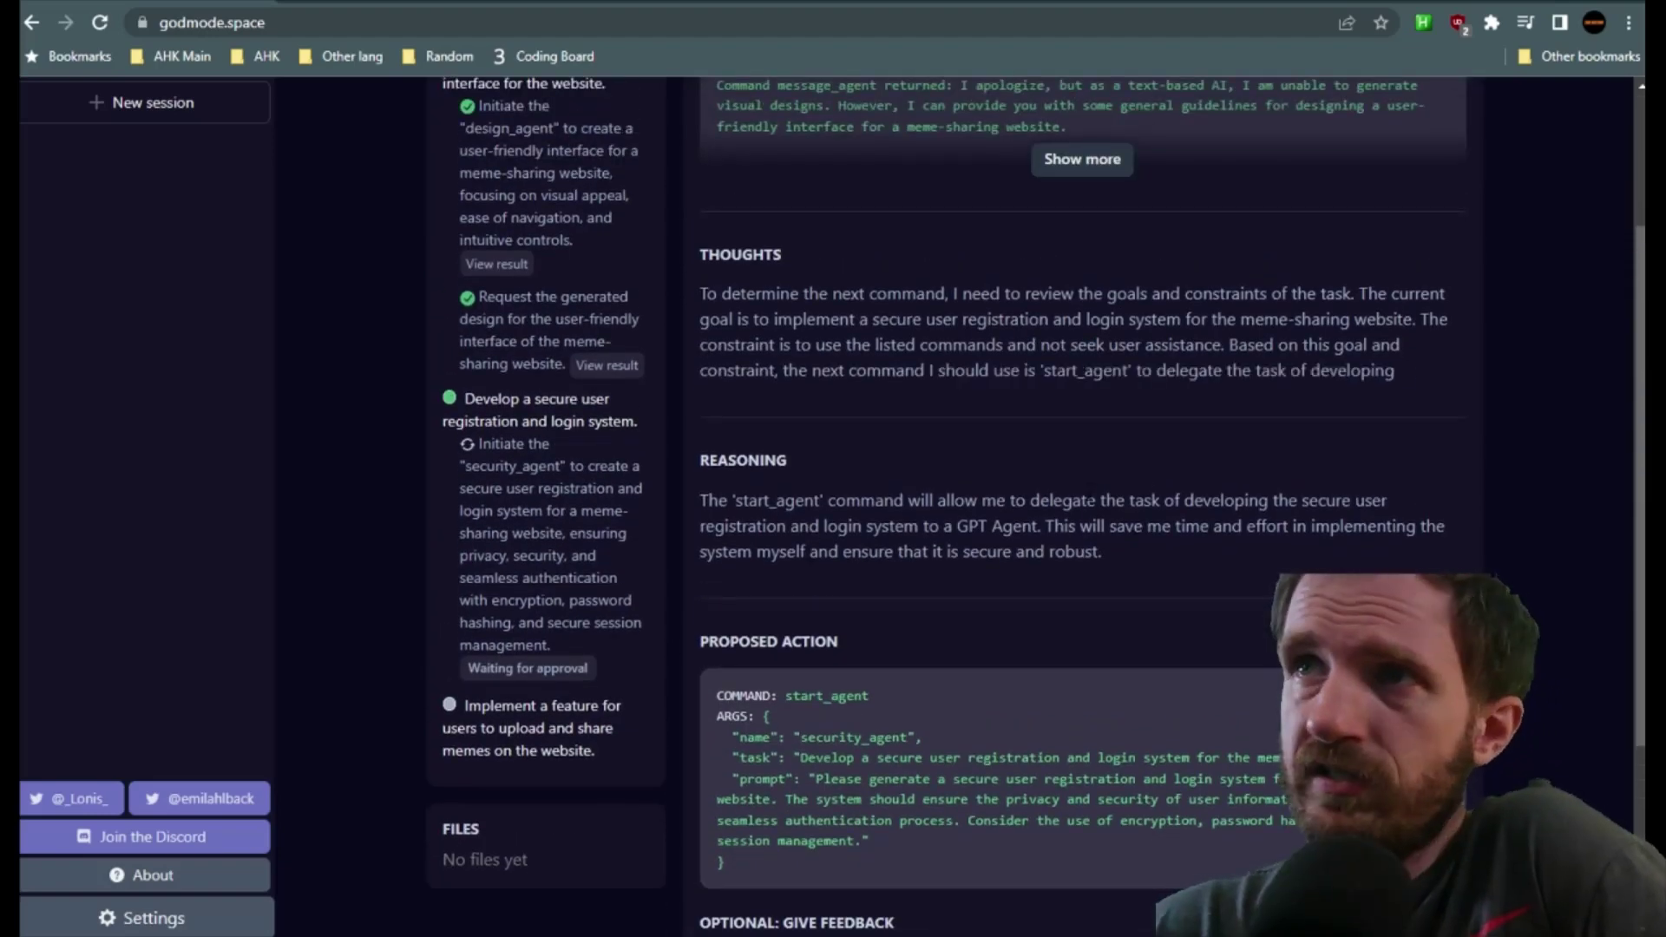
{"action": "scroll", "coordinate": [1075, 799], "scroll_direction": "up", "scroll_amount": 3}
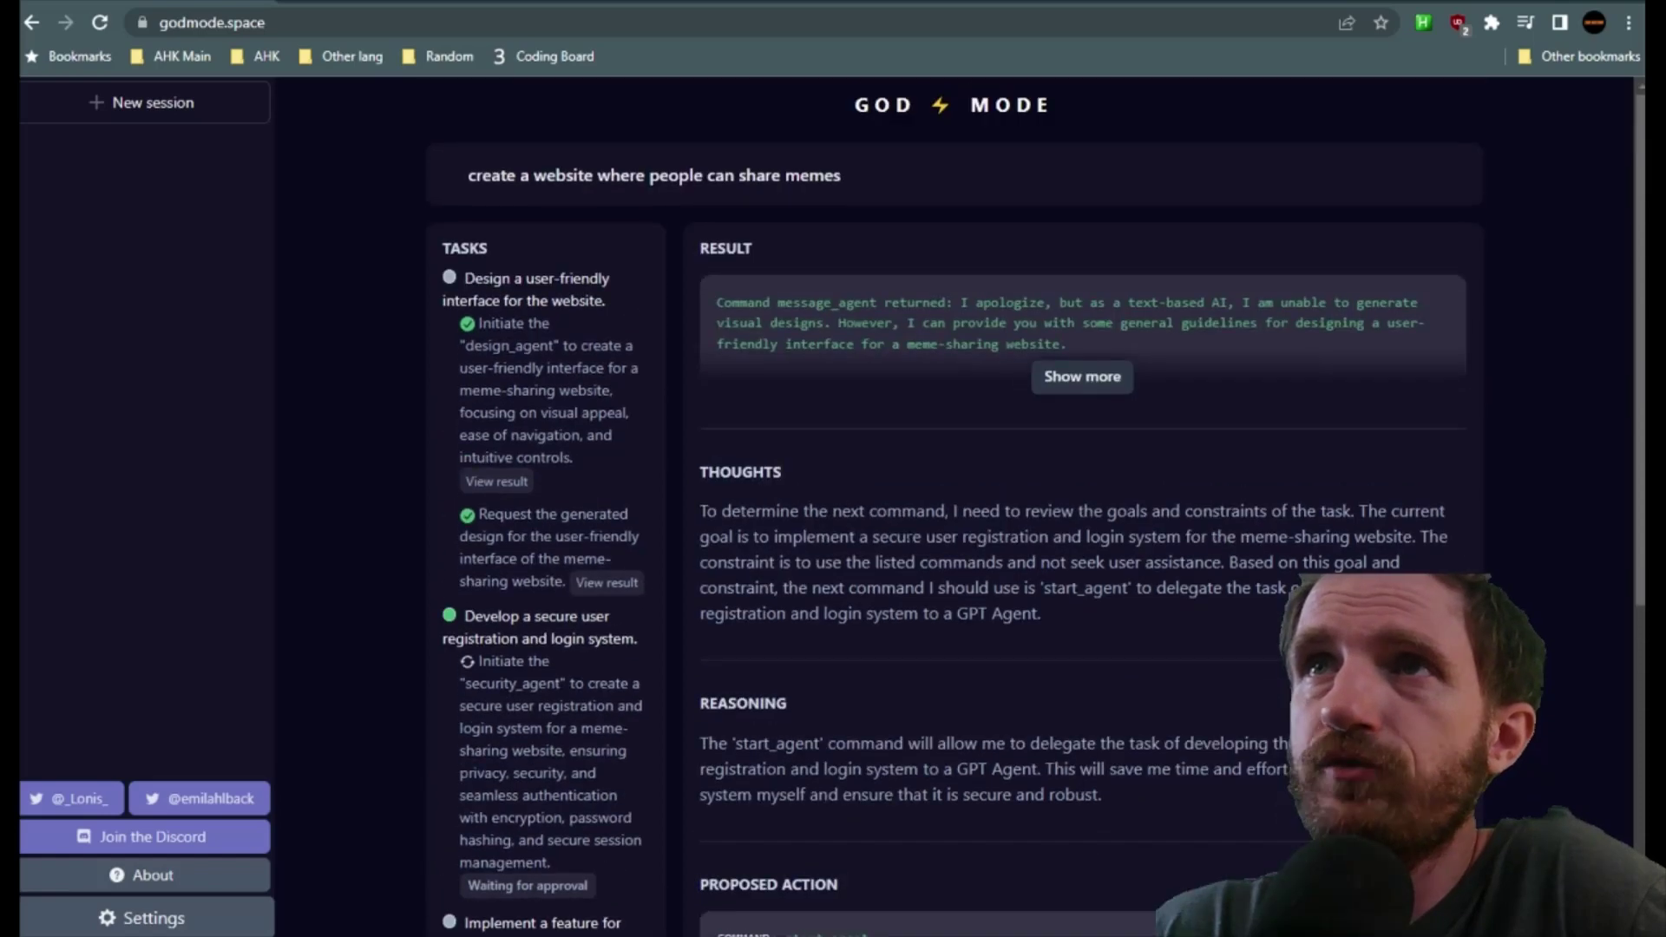
{"action": "left_click", "coordinate": [1105, 393]}
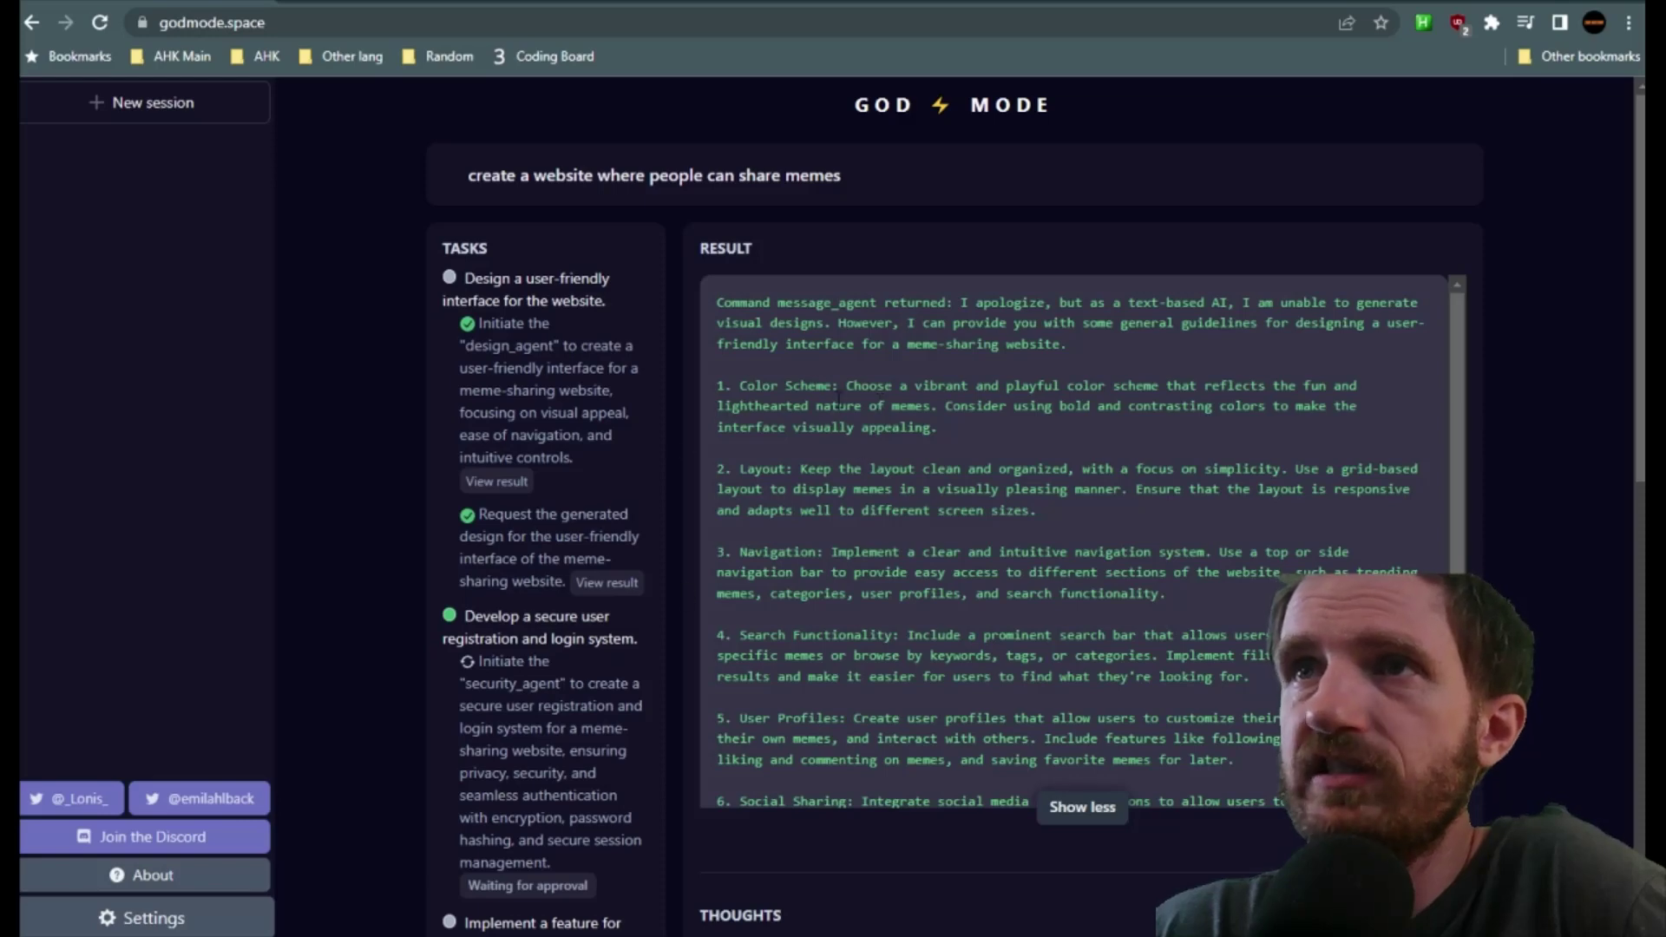
{"action": "scroll", "coordinate": [1161, 597], "scroll_direction": "down", "scroll_amount": 3}
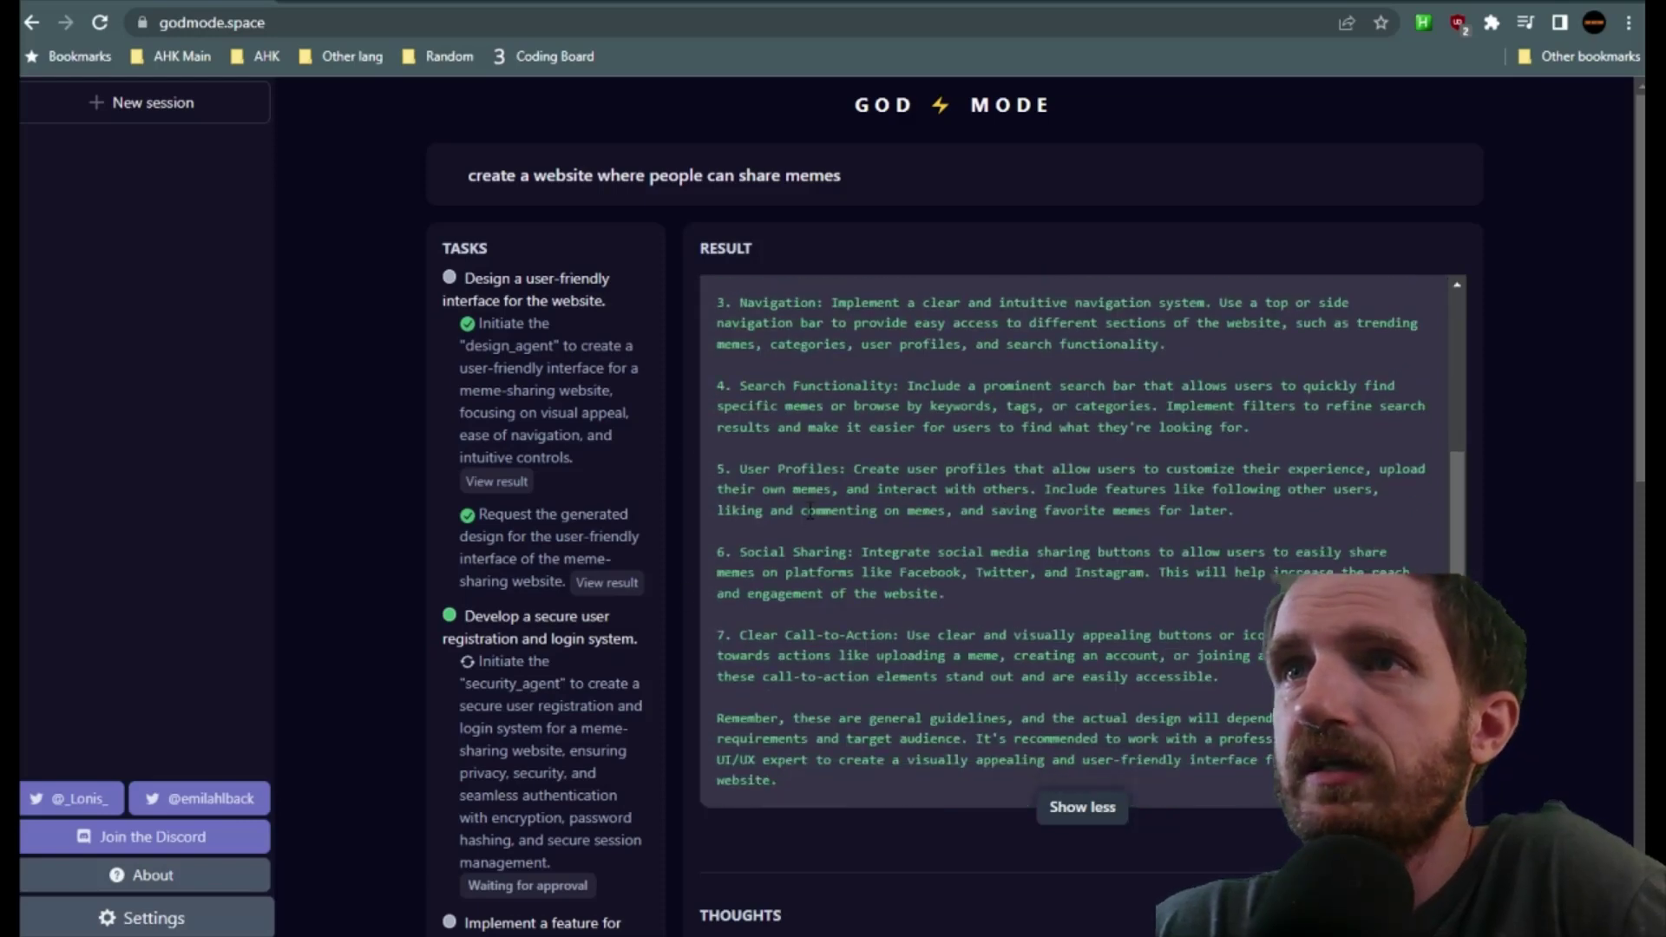
{"action": "left_click_drag", "start_coordinate": [740, 552], "coordinate": [945, 593]}
{"action": "left_click_drag", "start_coordinate": [785, 634], "coordinate": [981, 694]}
{"action": "scroll", "coordinate": [981, 685], "scroll_direction": "down", "scroll_amount": 10}
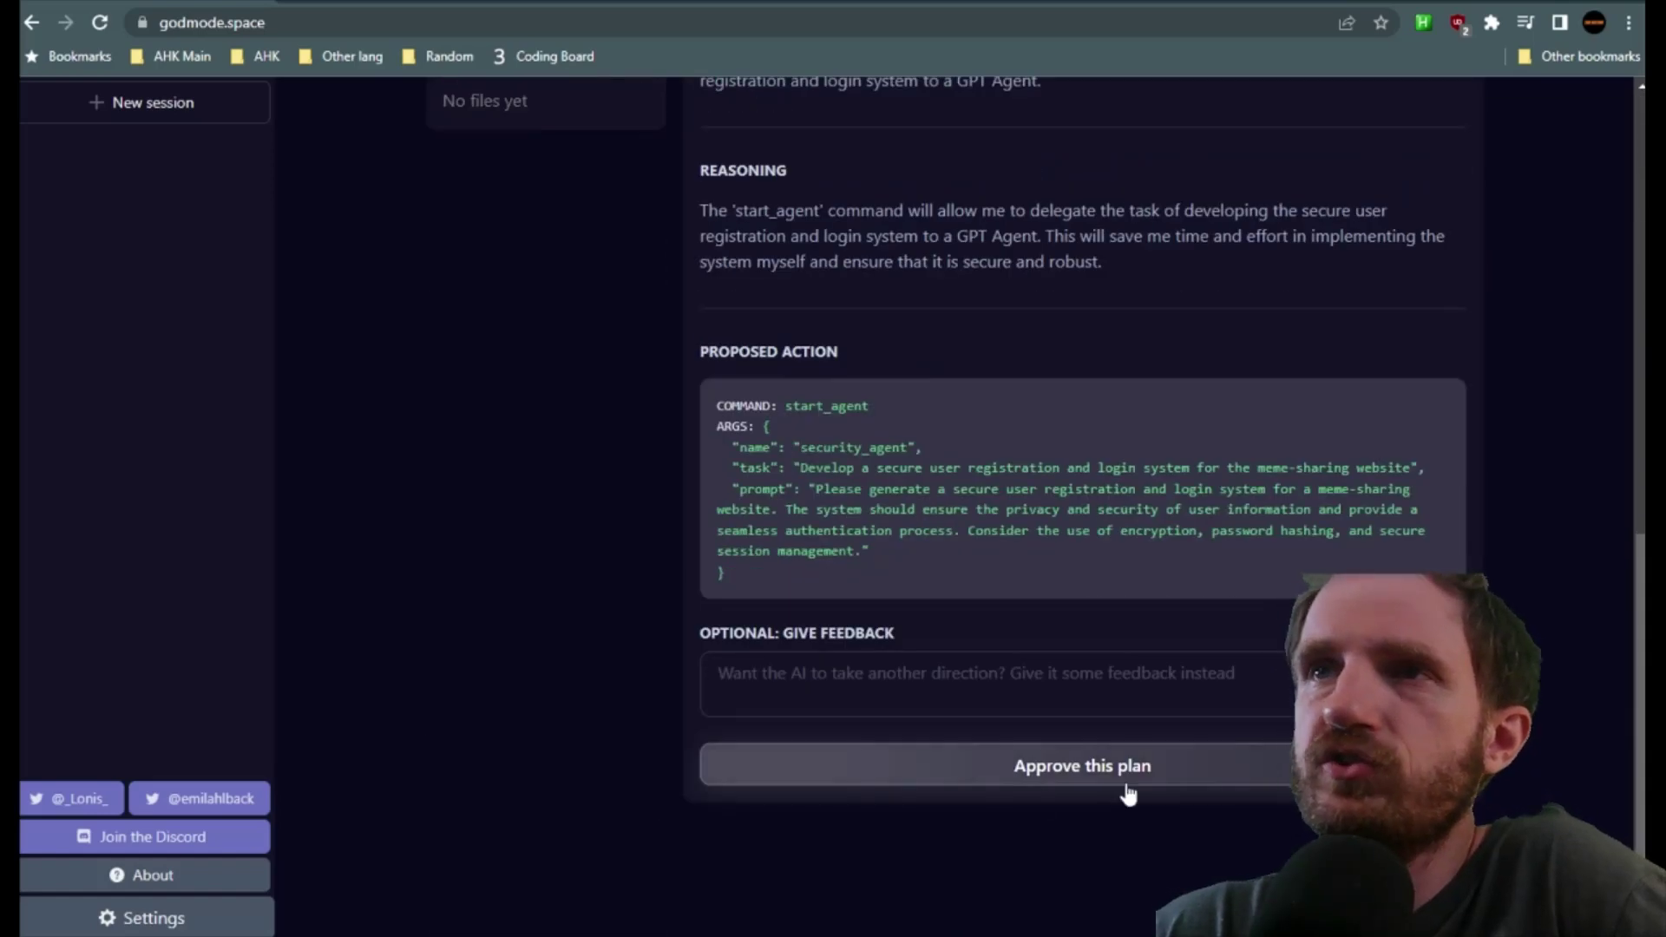
Step: Approve the security_agent plan and highlight the note that these are general guidelines
{"action": "left_click", "coordinate": [1015, 774]}
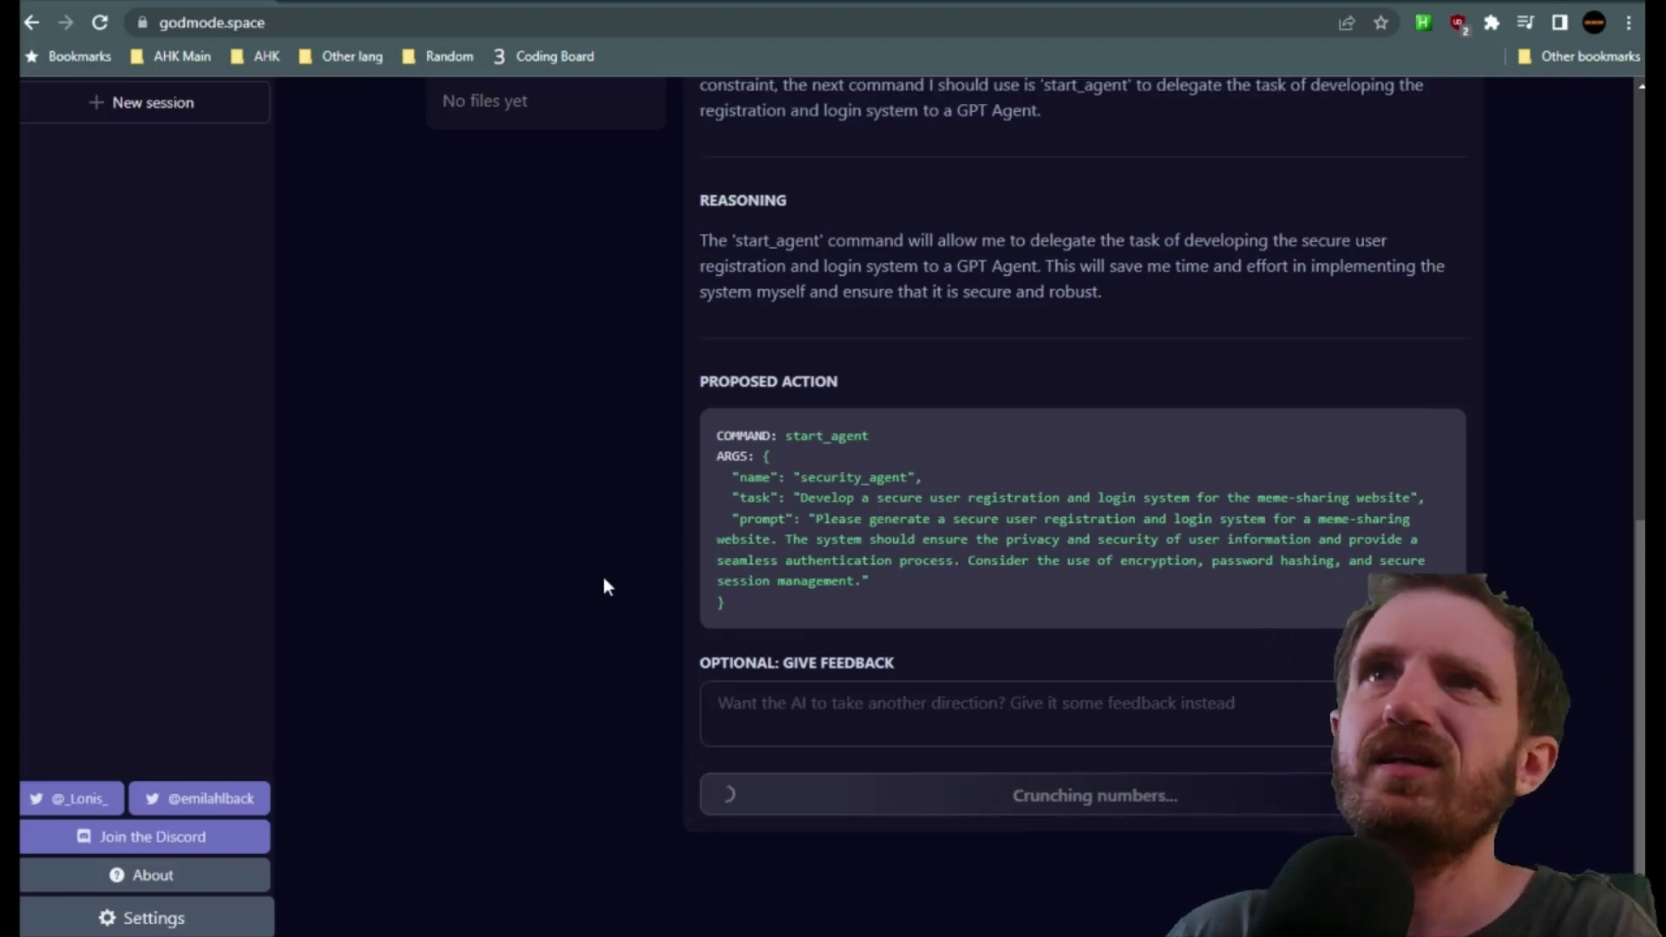
{"action": "scroll", "coordinate": [591, 446], "scroll_direction": "up", "scroll_amount": 3}
{"action": "scroll", "coordinate": [684, 644], "scroll_direction": "up", "scroll_amount": 5}
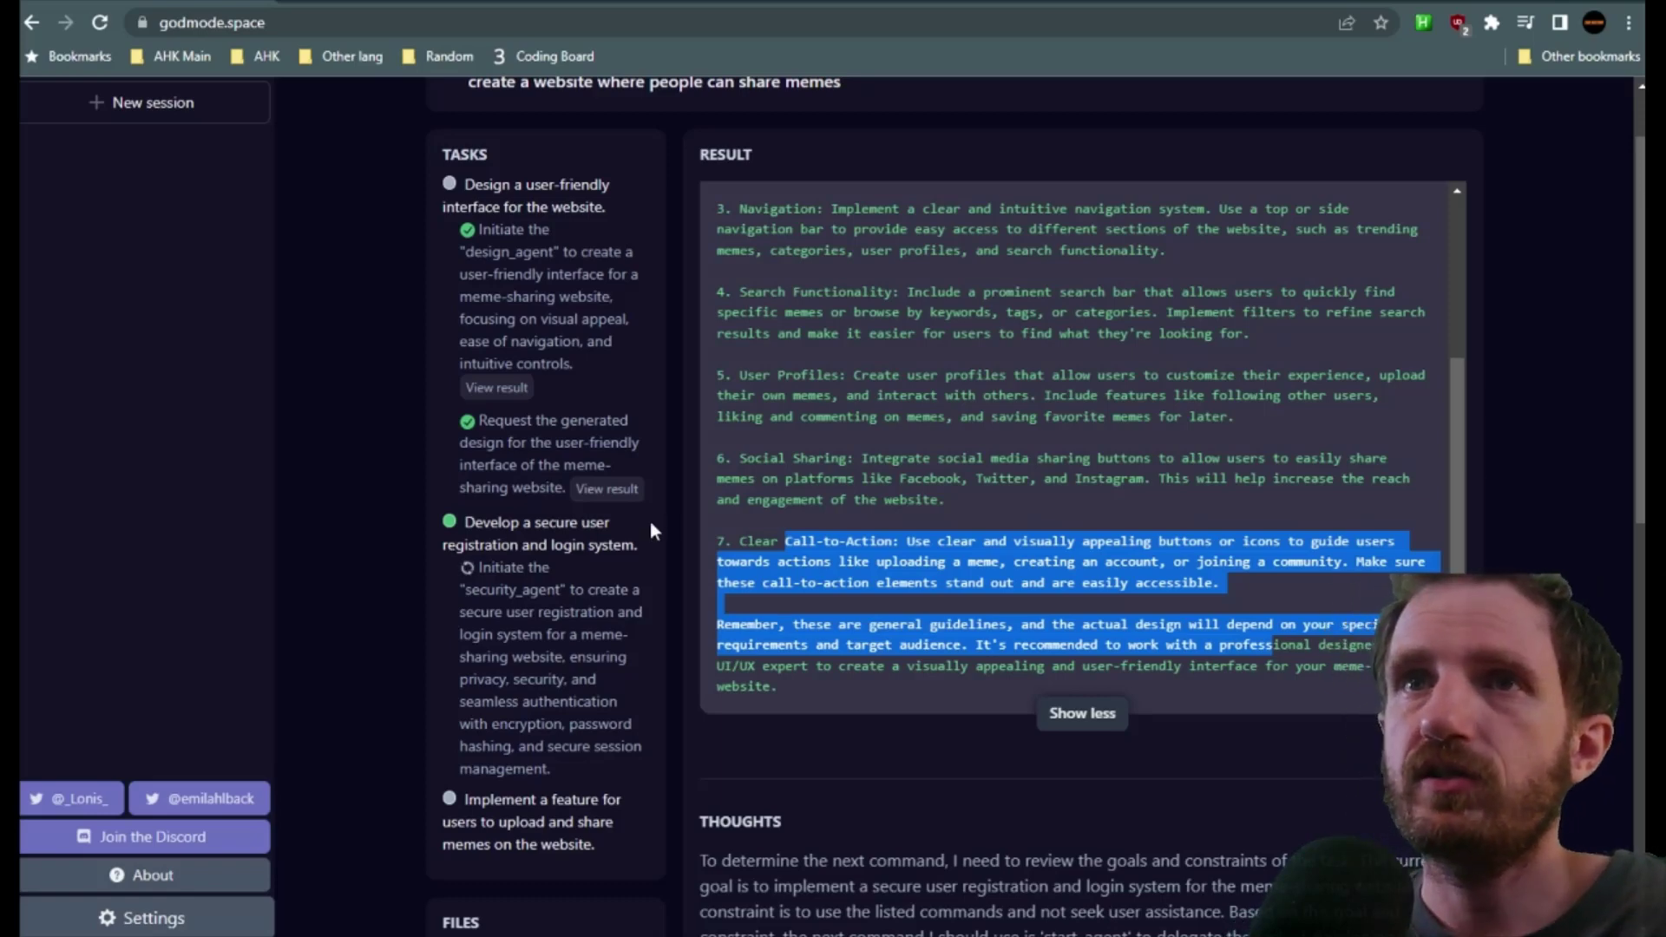
{"action": "left_click", "coordinate": [1018, 517]}
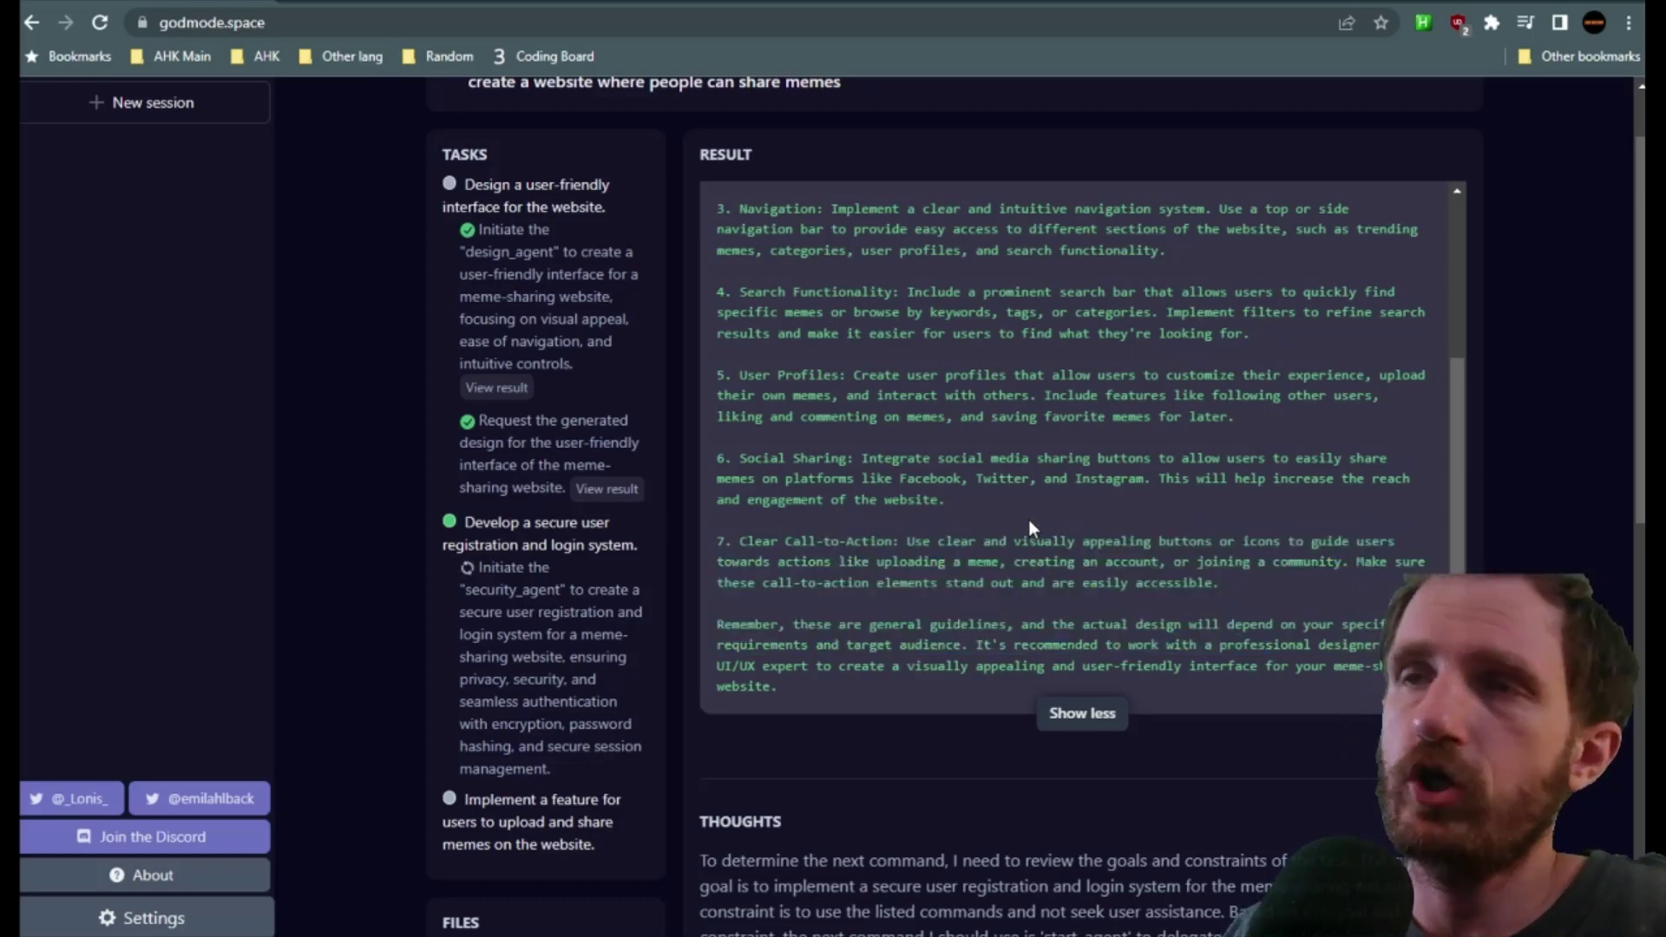
{"action": "scroll", "coordinate": [1031, 511], "scroll_direction": "down", "scroll_amount": 1}
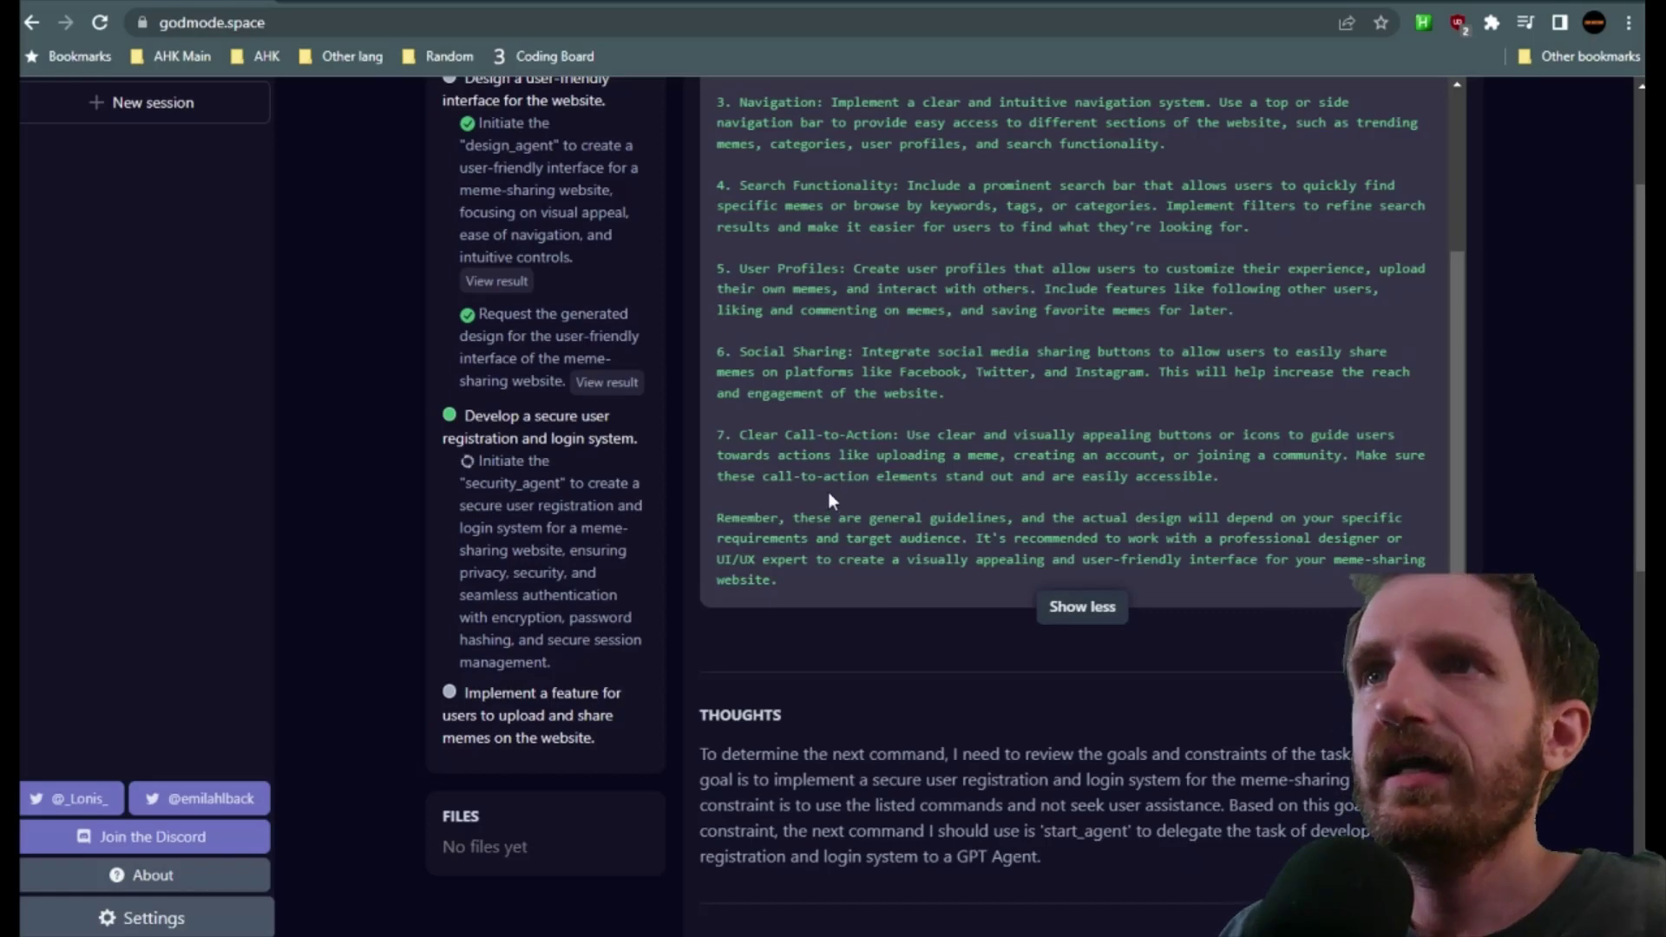
{"action": "left_click_drag", "start_coordinate": [771, 518], "coordinate": [1029, 518]}
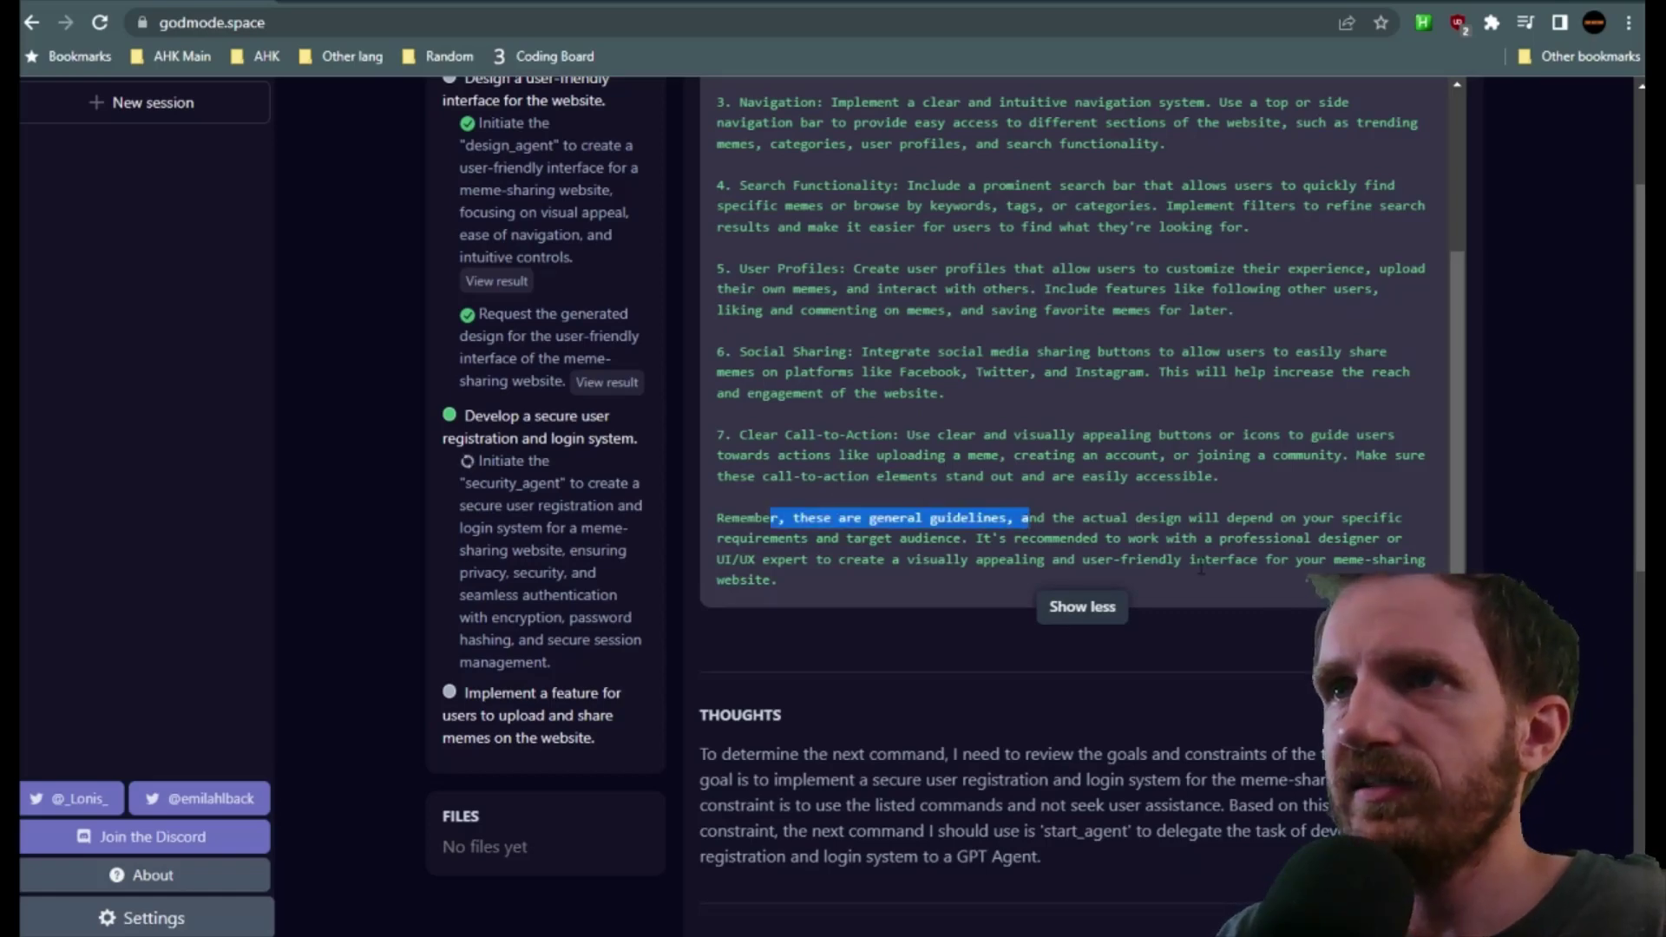
Step: Reread the design result and mark the note that no files exist yet
{"action": "scroll", "coordinate": [1201, 568], "scroll_direction": "up", "scroll_amount": 3}
{"action": "scroll", "coordinate": [1454, 446], "scroll_direction": "up", "scroll_amount": 2}
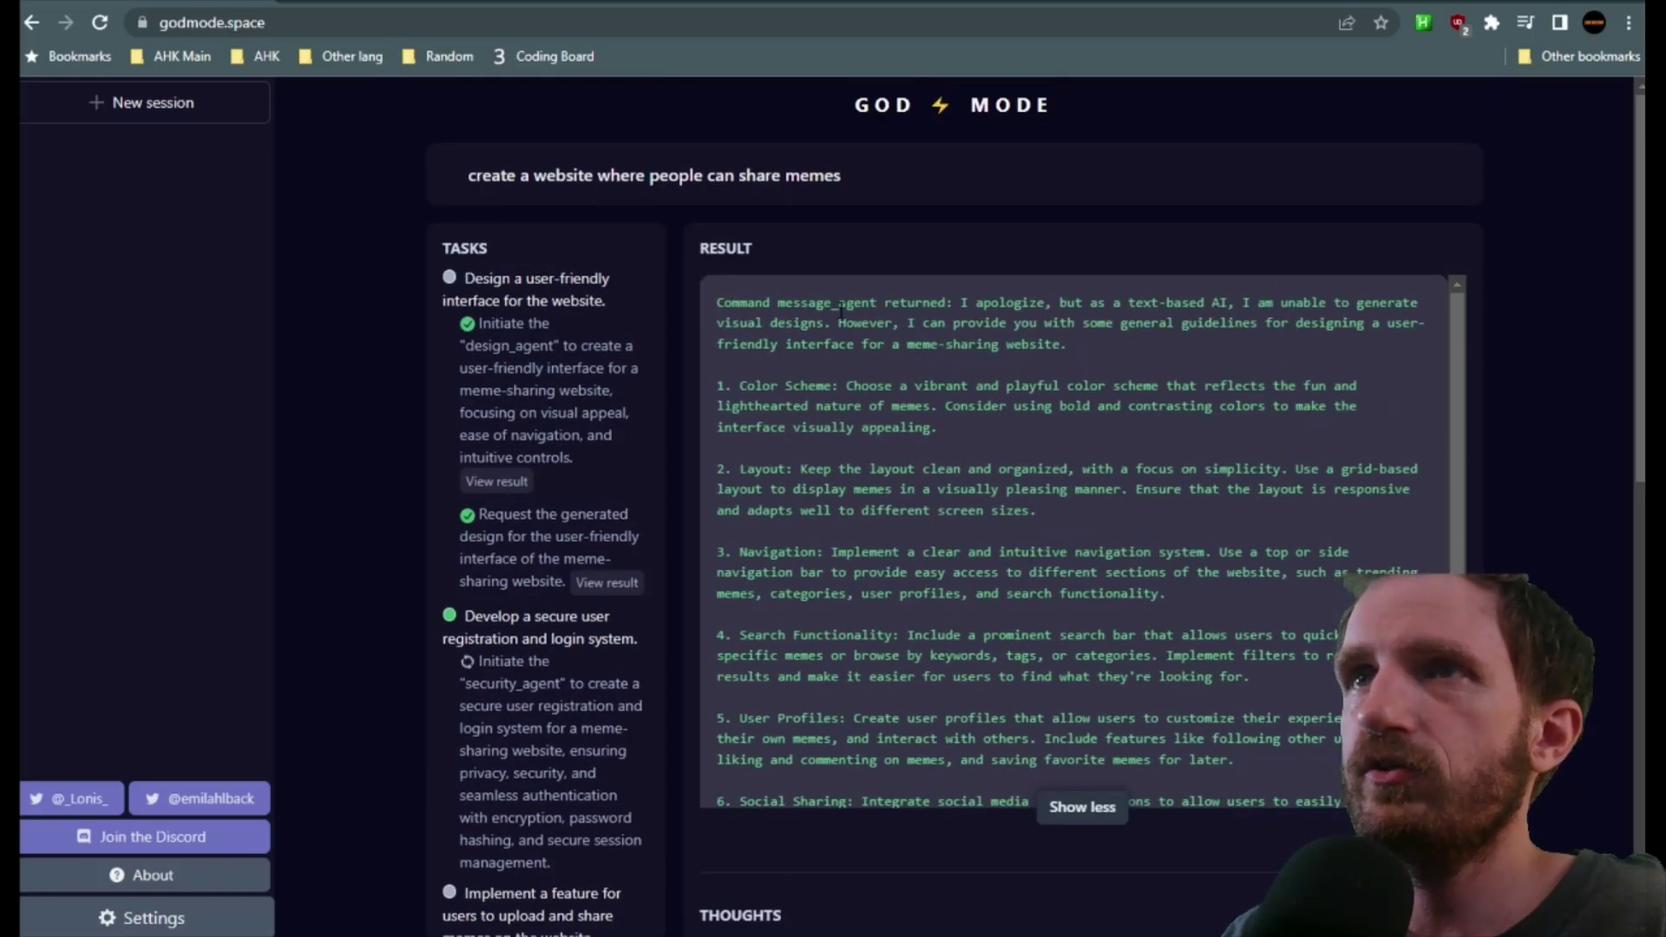
{"action": "left_click_drag", "start_coordinate": [840, 308], "coordinate": [1581, 575]}
{"action": "left_click", "coordinate": [1581, 575]}
{"action": "scroll", "coordinate": [1581, 575], "scroll_direction": "down", "scroll_amount": 6}
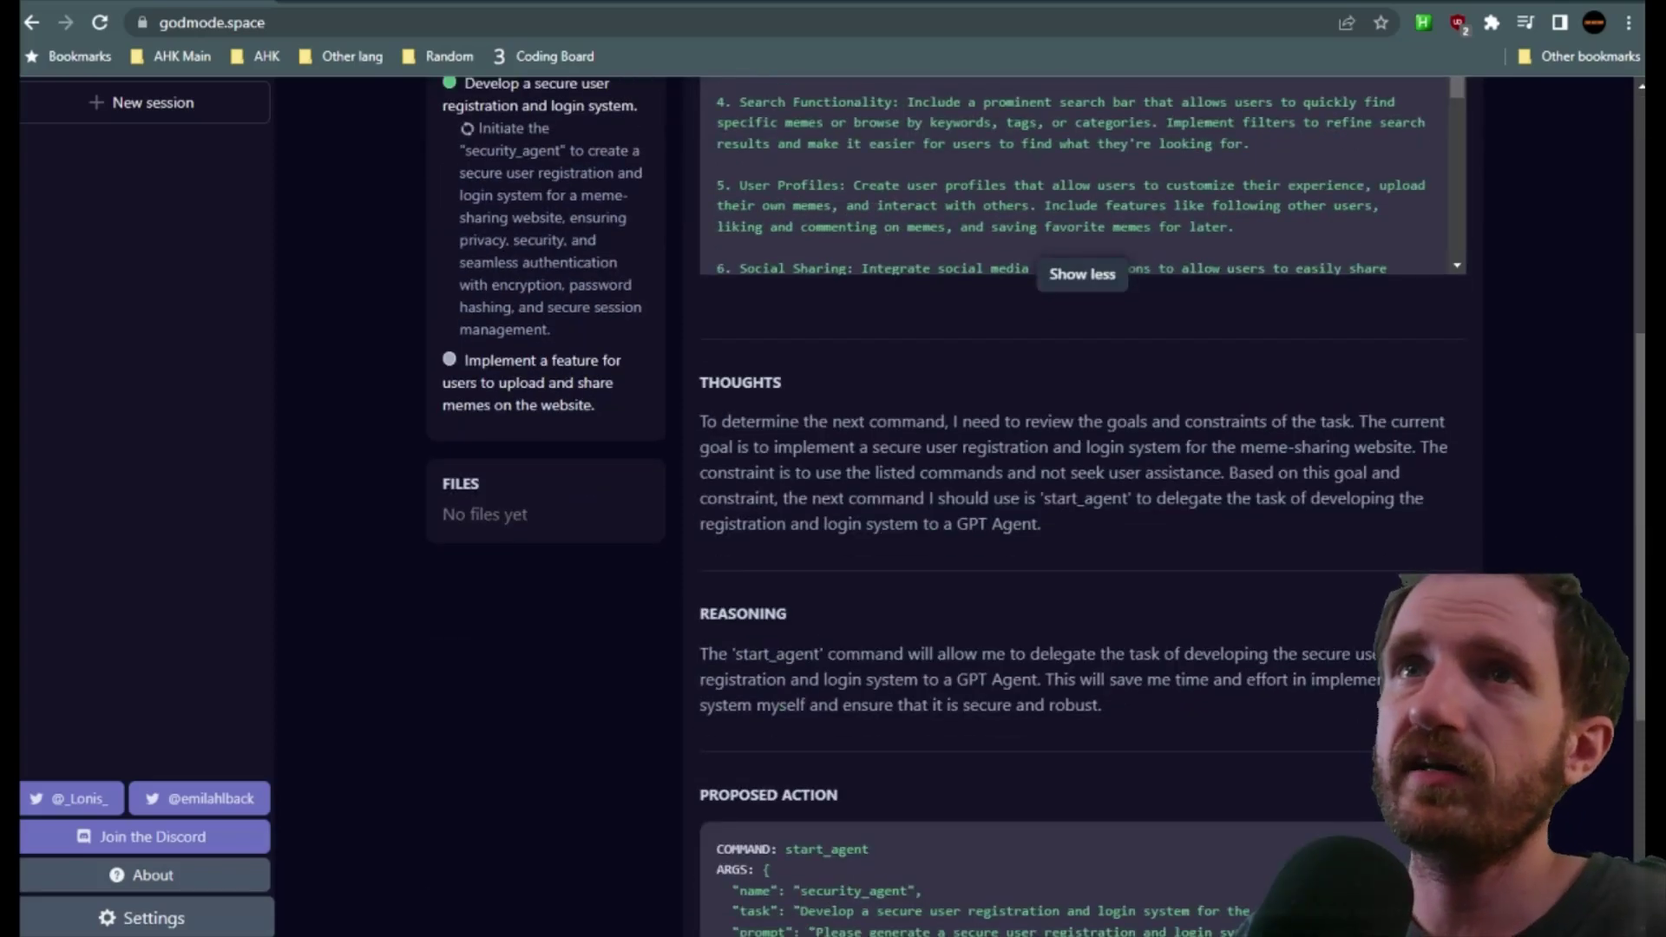
{"action": "scroll", "coordinate": [1016, 442], "scroll_direction": "down", "scroll_amount": 5}
{"action": "scroll", "coordinate": [1015, 442], "scroll_direction": "up", "scroll_amount": 5}
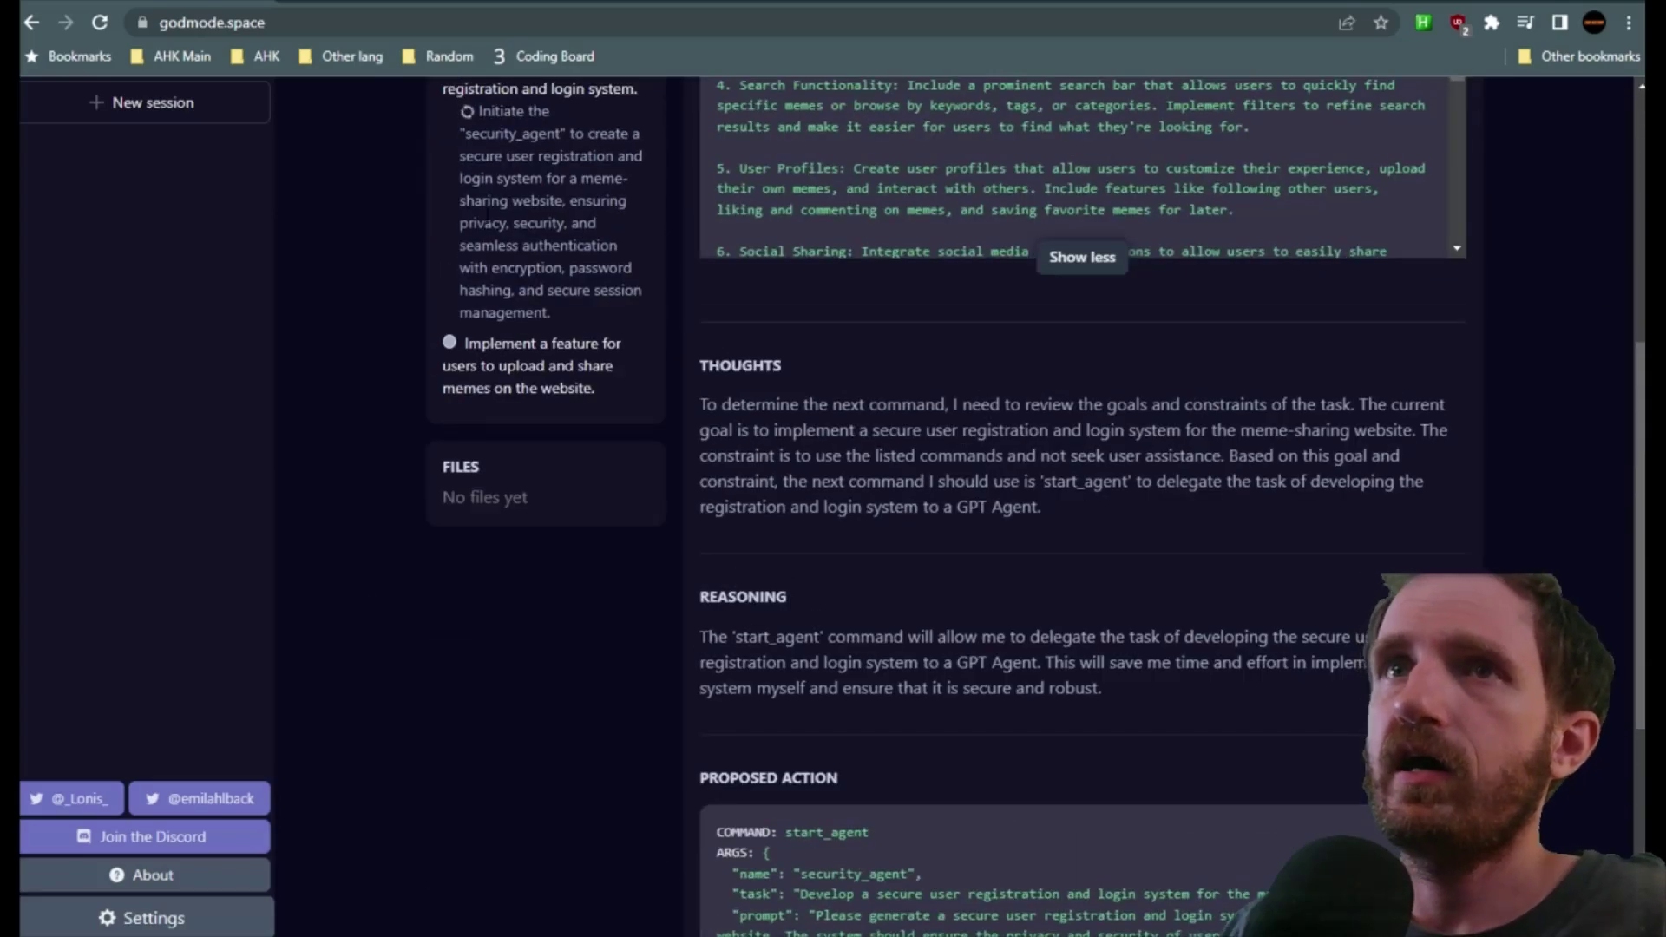
{"action": "left_click_drag", "start_coordinate": [454, 498], "coordinate": [596, 502]}
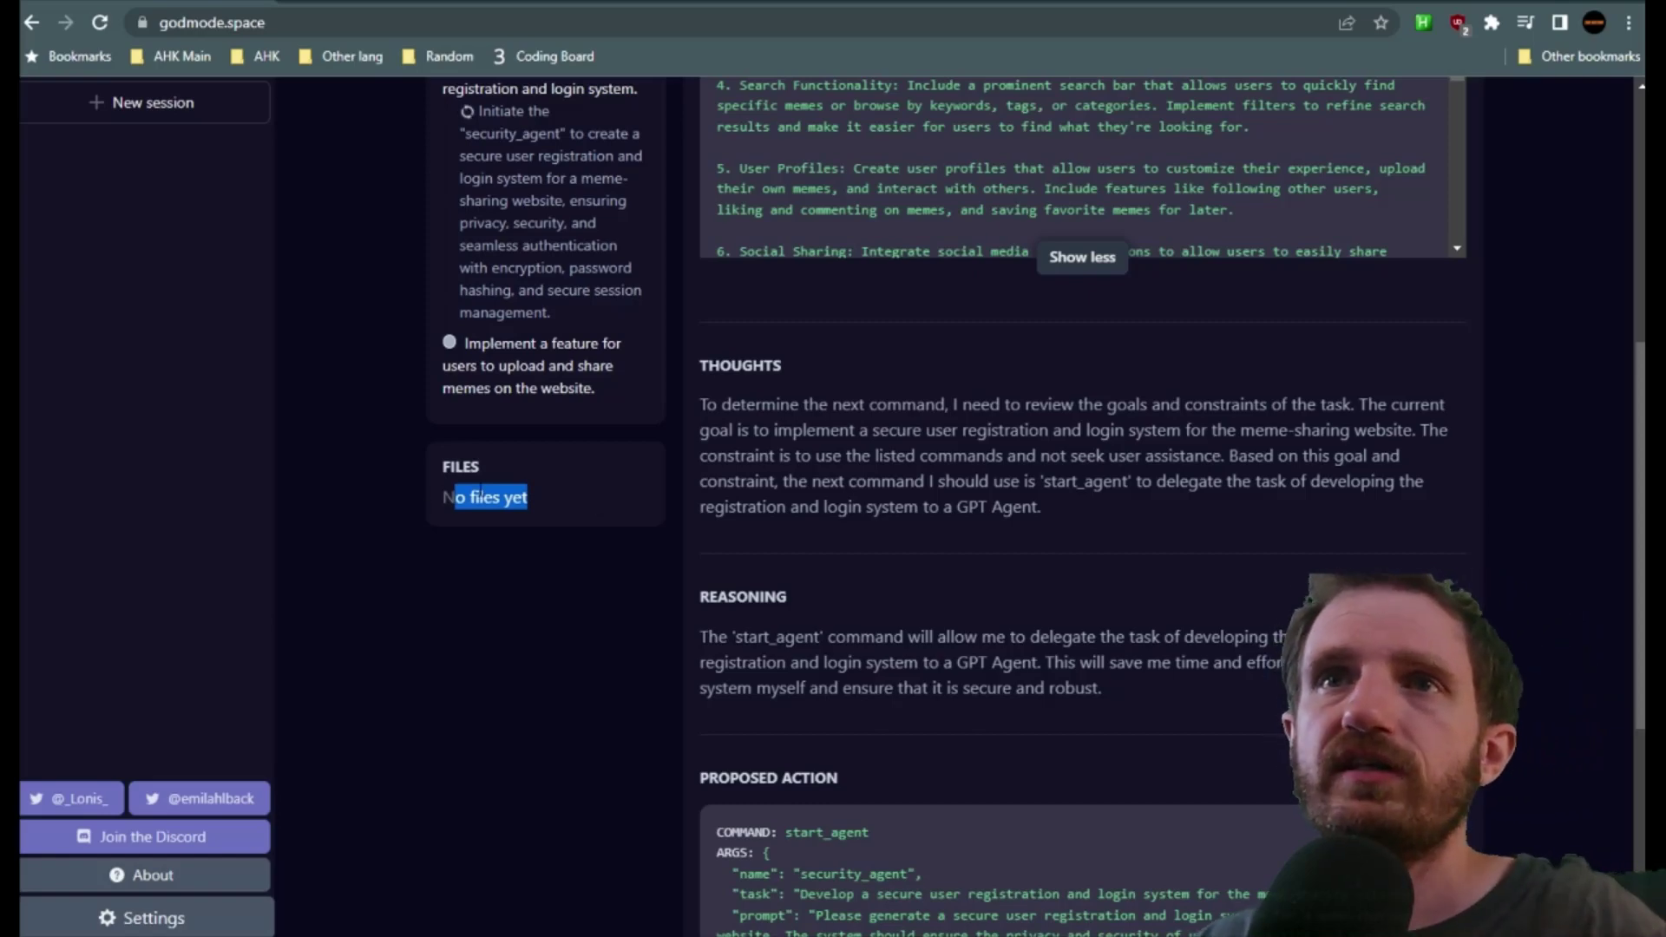
{"action": "scroll", "coordinate": [504, 382], "scroll_direction": "up", "scroll_amount": 5}
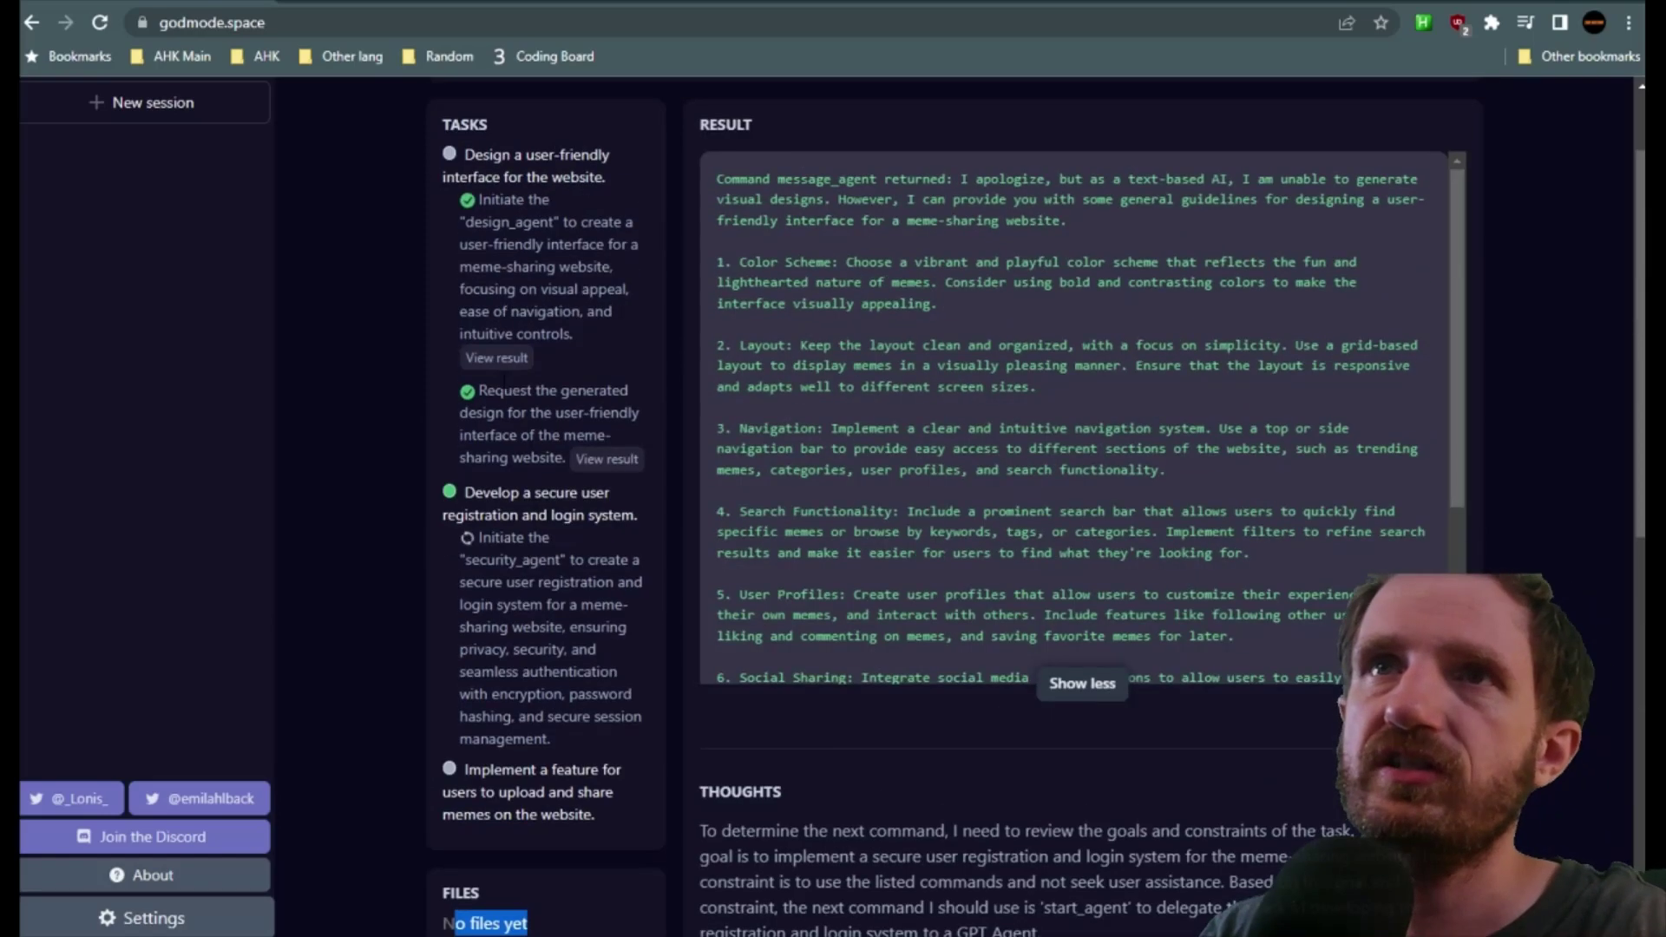
Step: Read the design_agent's first task result, then close it
{"action": "left_click", "coordinate": [500, 358]}
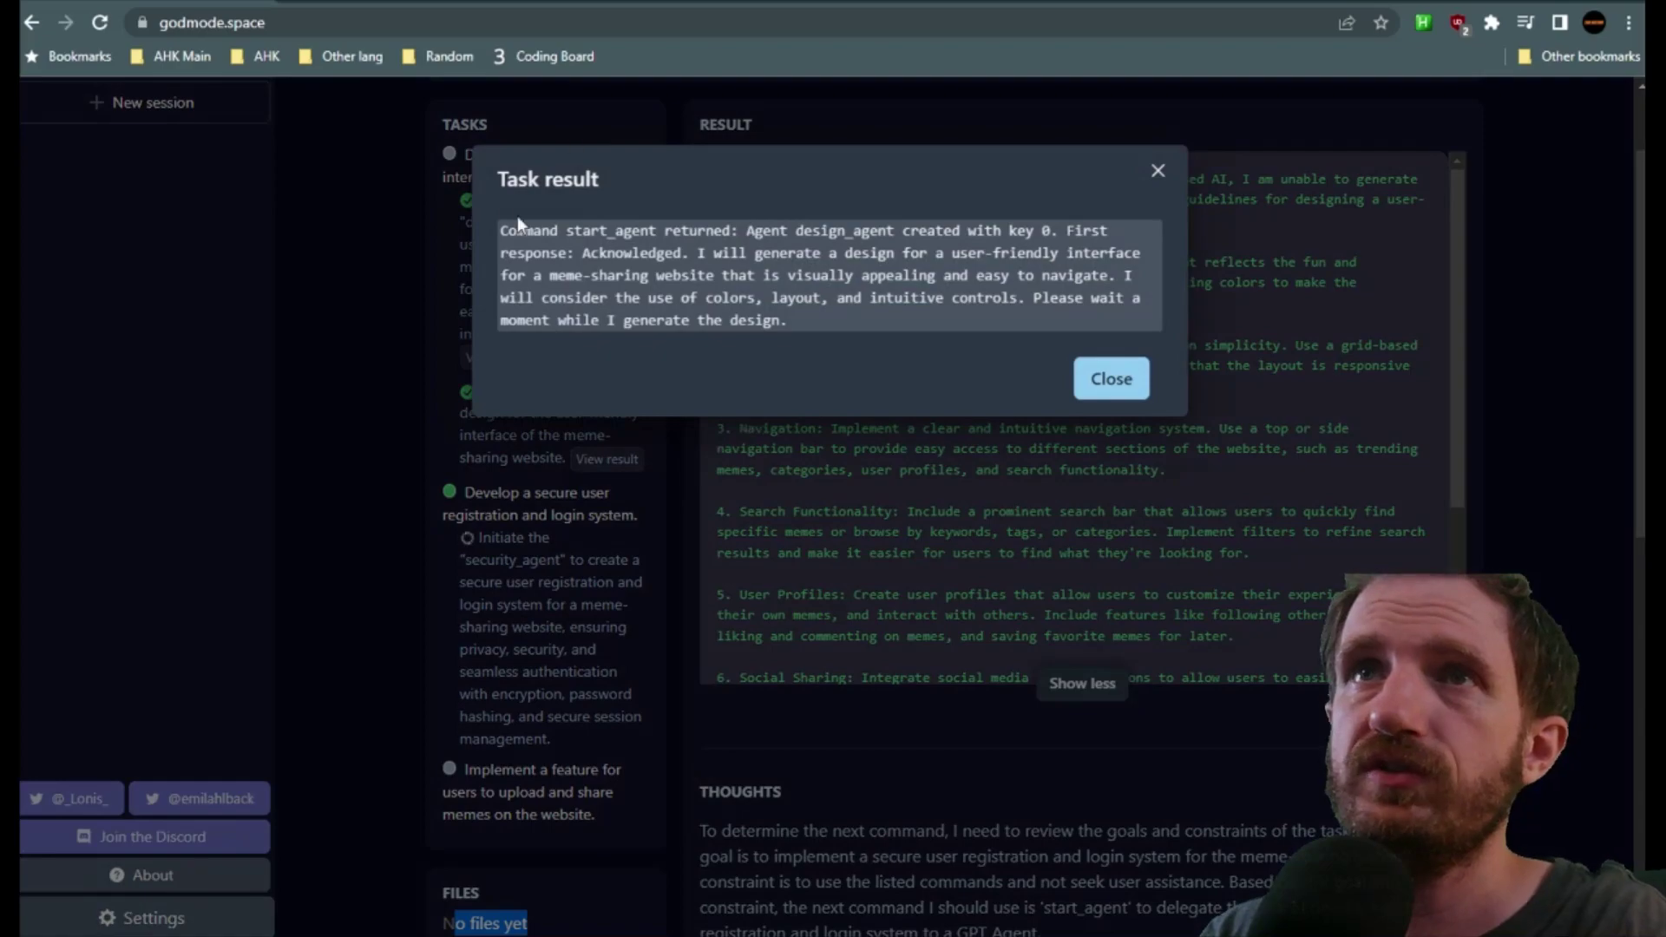
{"action": "left_click_drag", "start_coordinate": [517, 216], "coordinate": [1018, 357]}
{"action": "left_click", "coordinate": [1112, 379]}
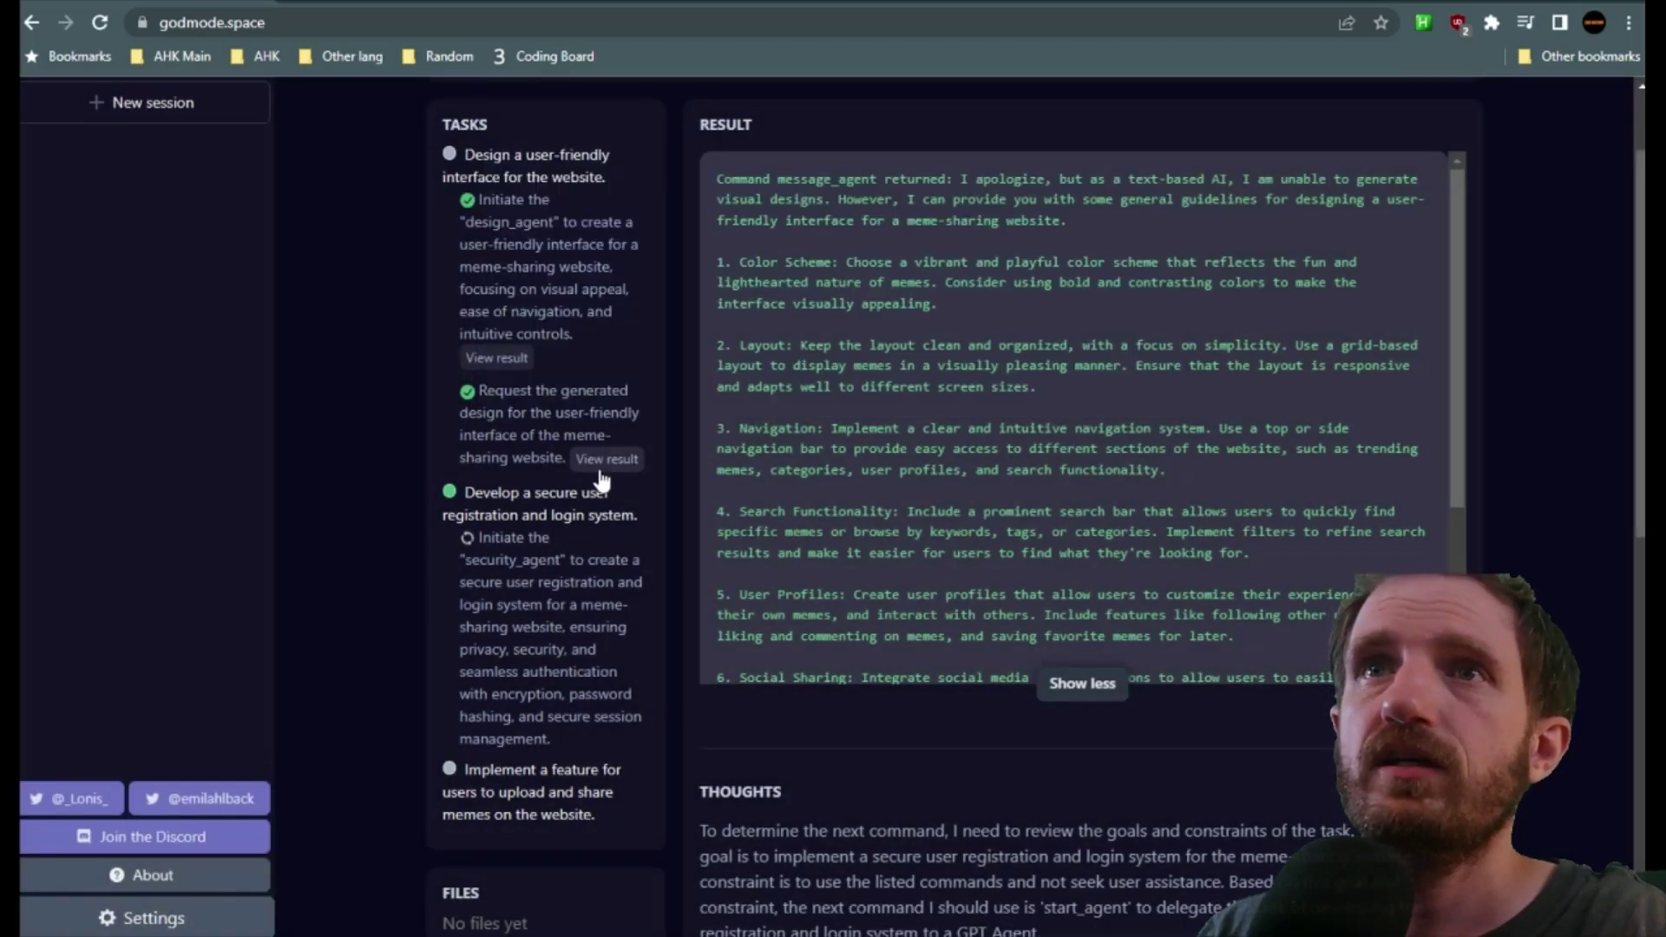
Step: Review the design-request guidelines result, then return to the meme_feature_agent proposal
{"action": "left_click", "coordinate": [608, 465]}
{"action": "scroll", "coordinate": [781, 480], "scroll_direction": "down", "scroll_amount": 3}
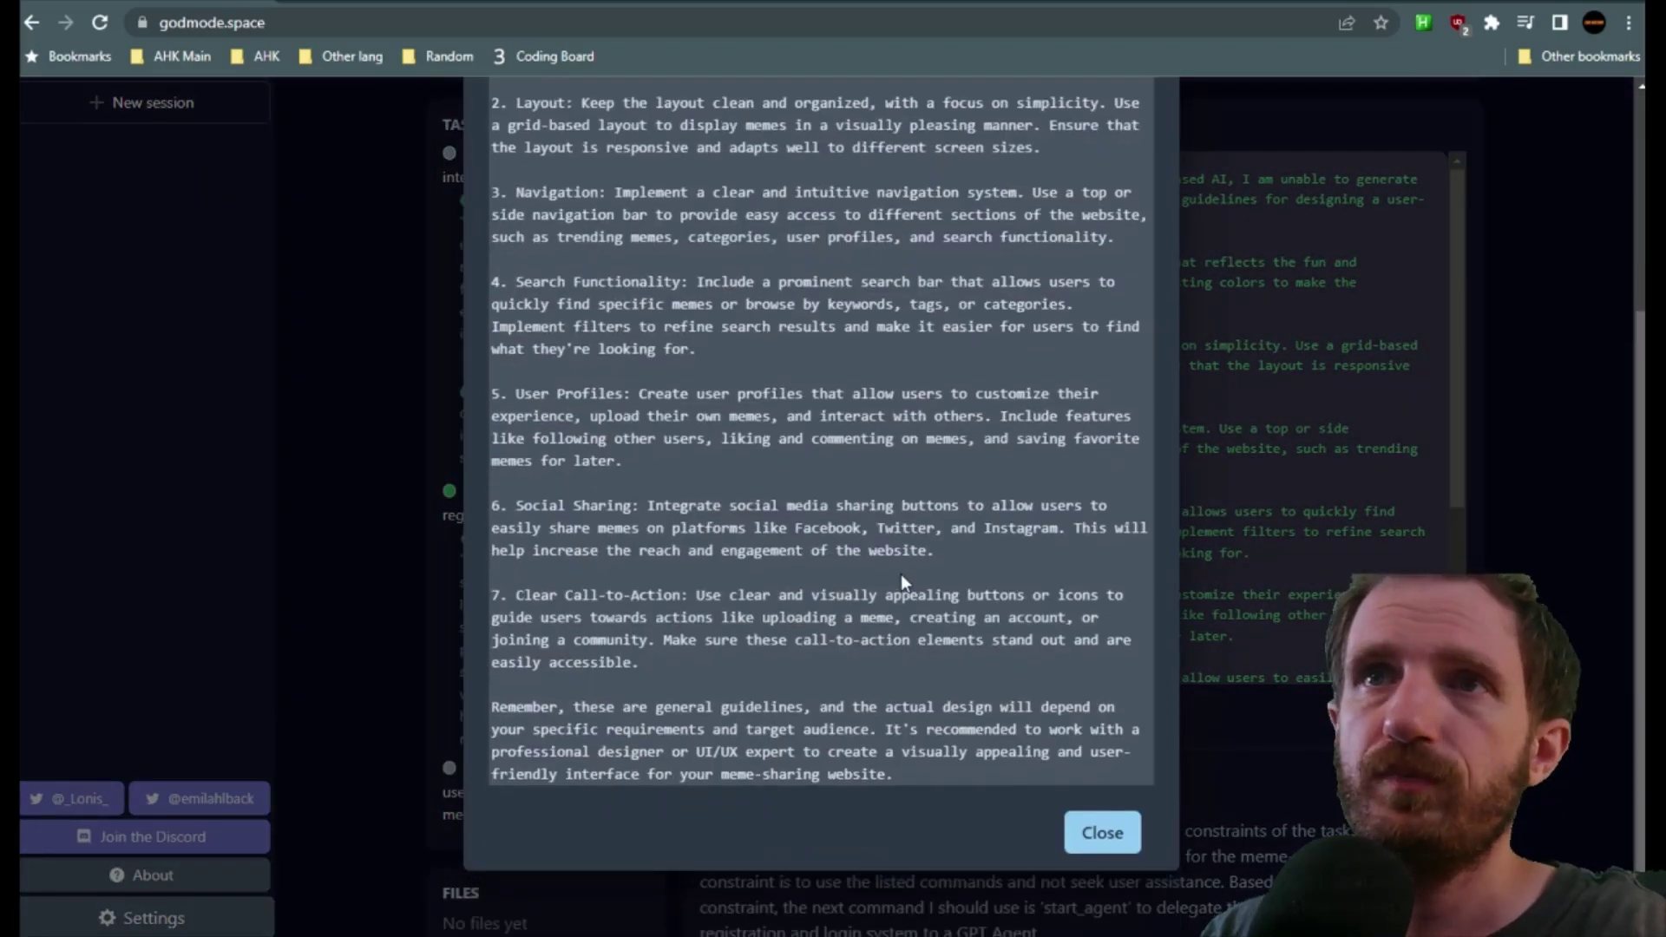
{"action": "scroll", "coordinate": [901, 574], "scroll_direction": "up", "scroll_amount": 4}
{"action": "left_click", "coordinate": [1150, 174]}
{"action": "scroll", "coordinate": [1150, 178], "scroll_direction": "down", "scroll_amount": 10}
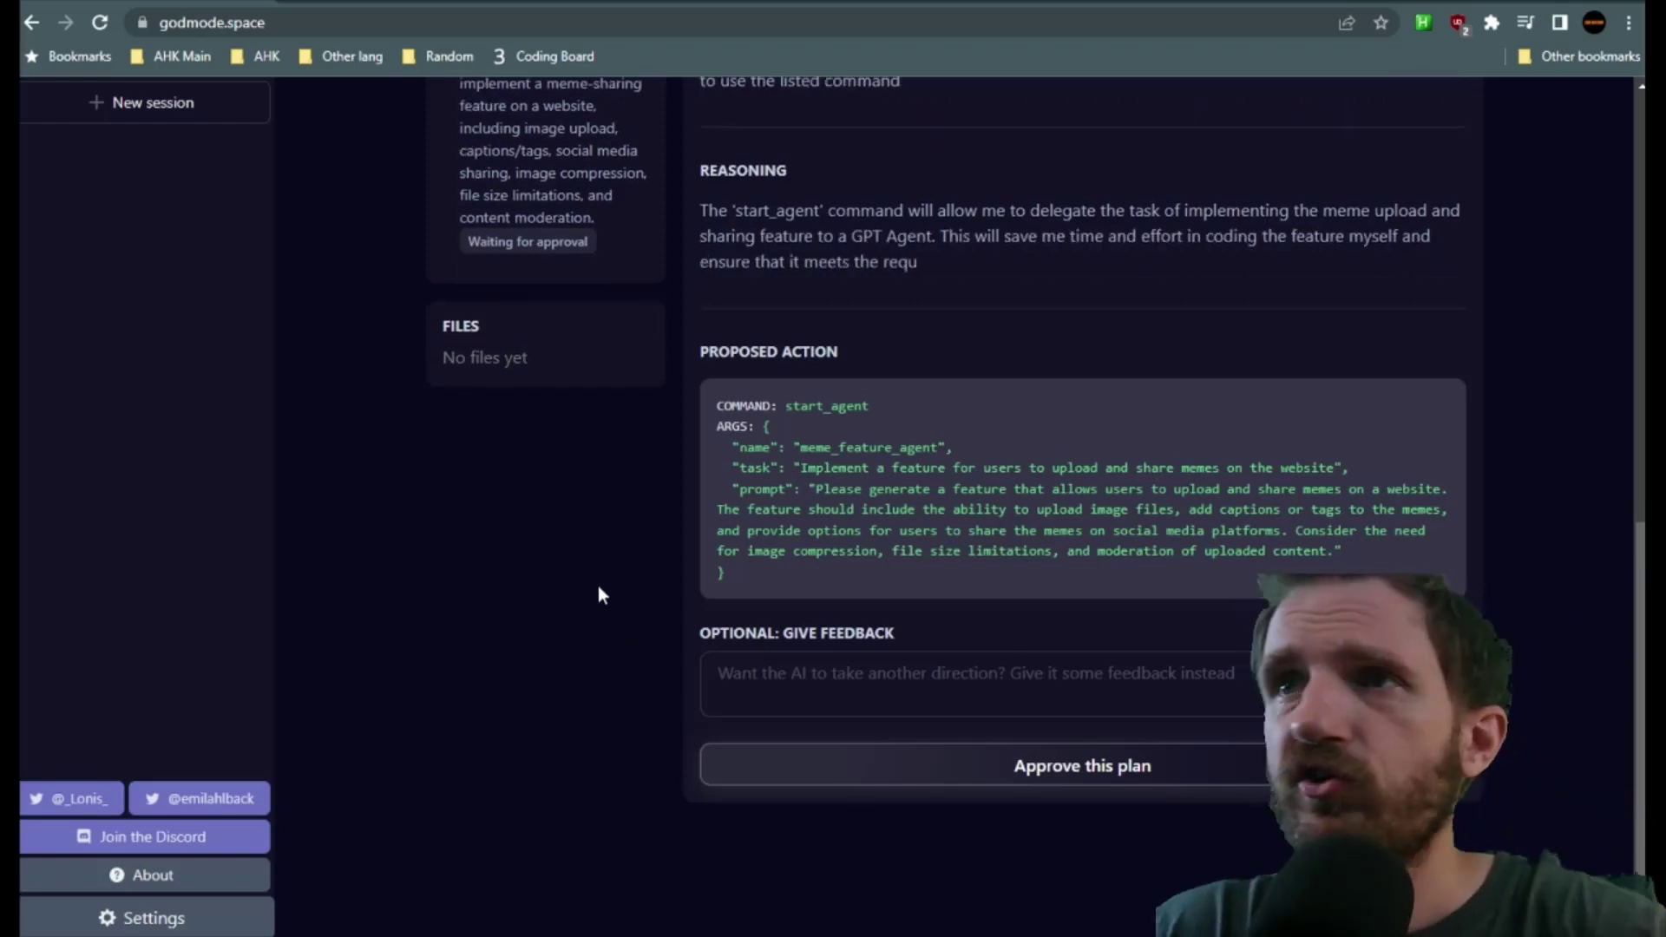
{"action": "scroll", "coordinate": [1085, 503], "scroll_direction": "up", "scroll_amount": 5}
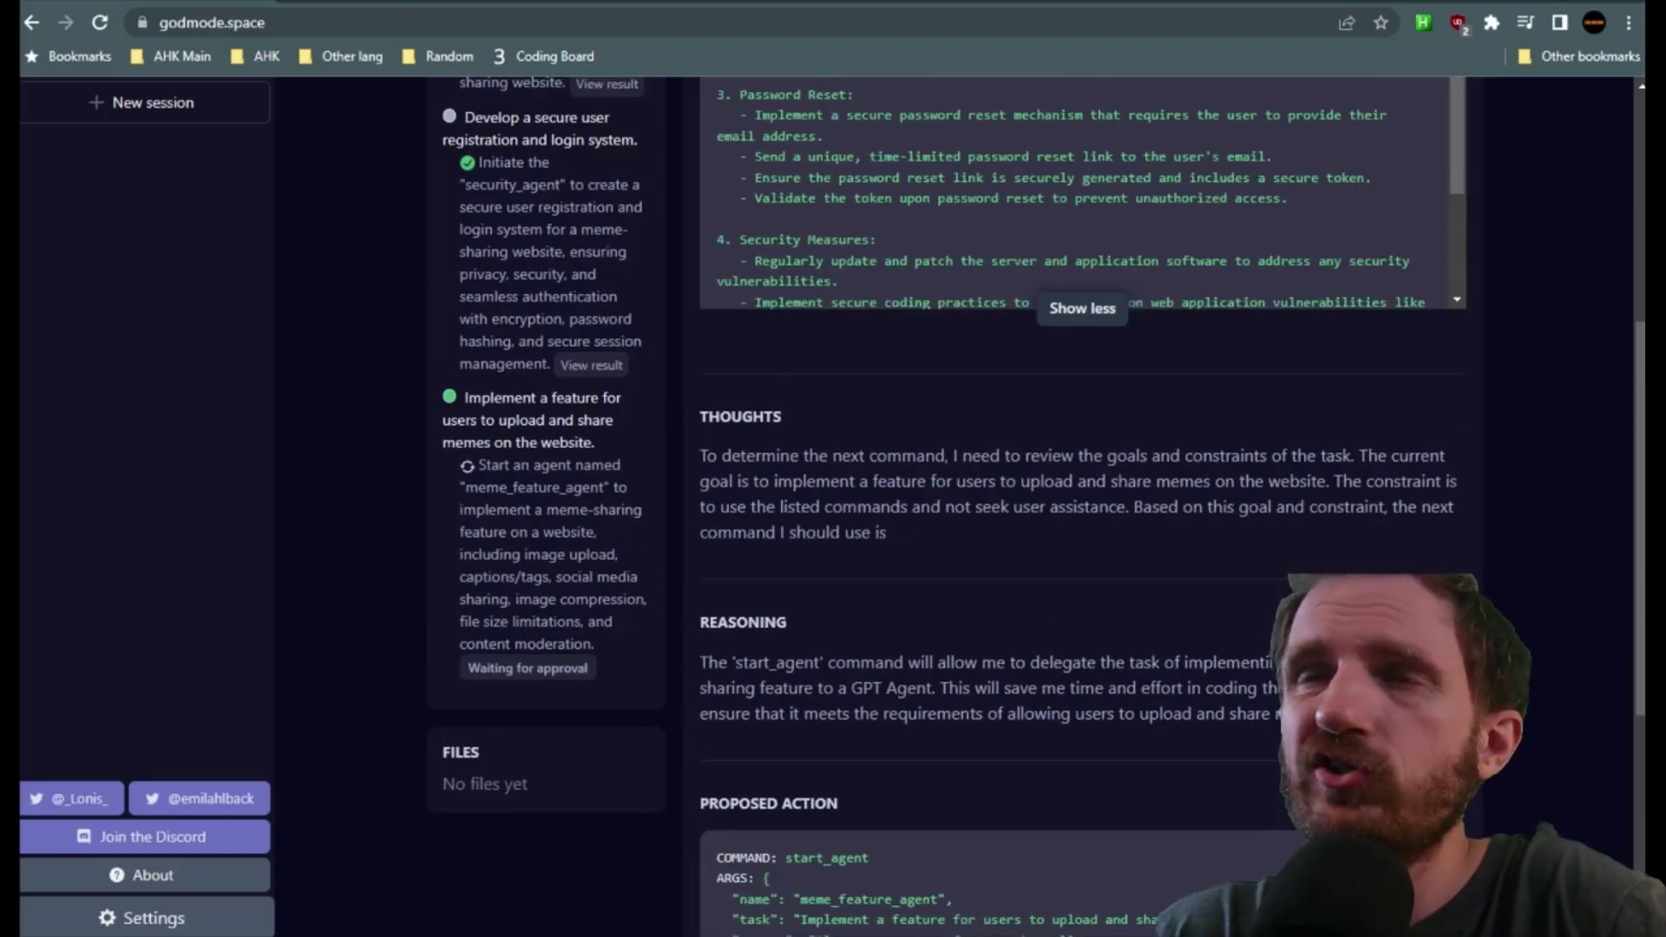
{"action": "scroll", "coordinate": [1085, 452], "scroll_direction": "down", "scroll_amount": 5}
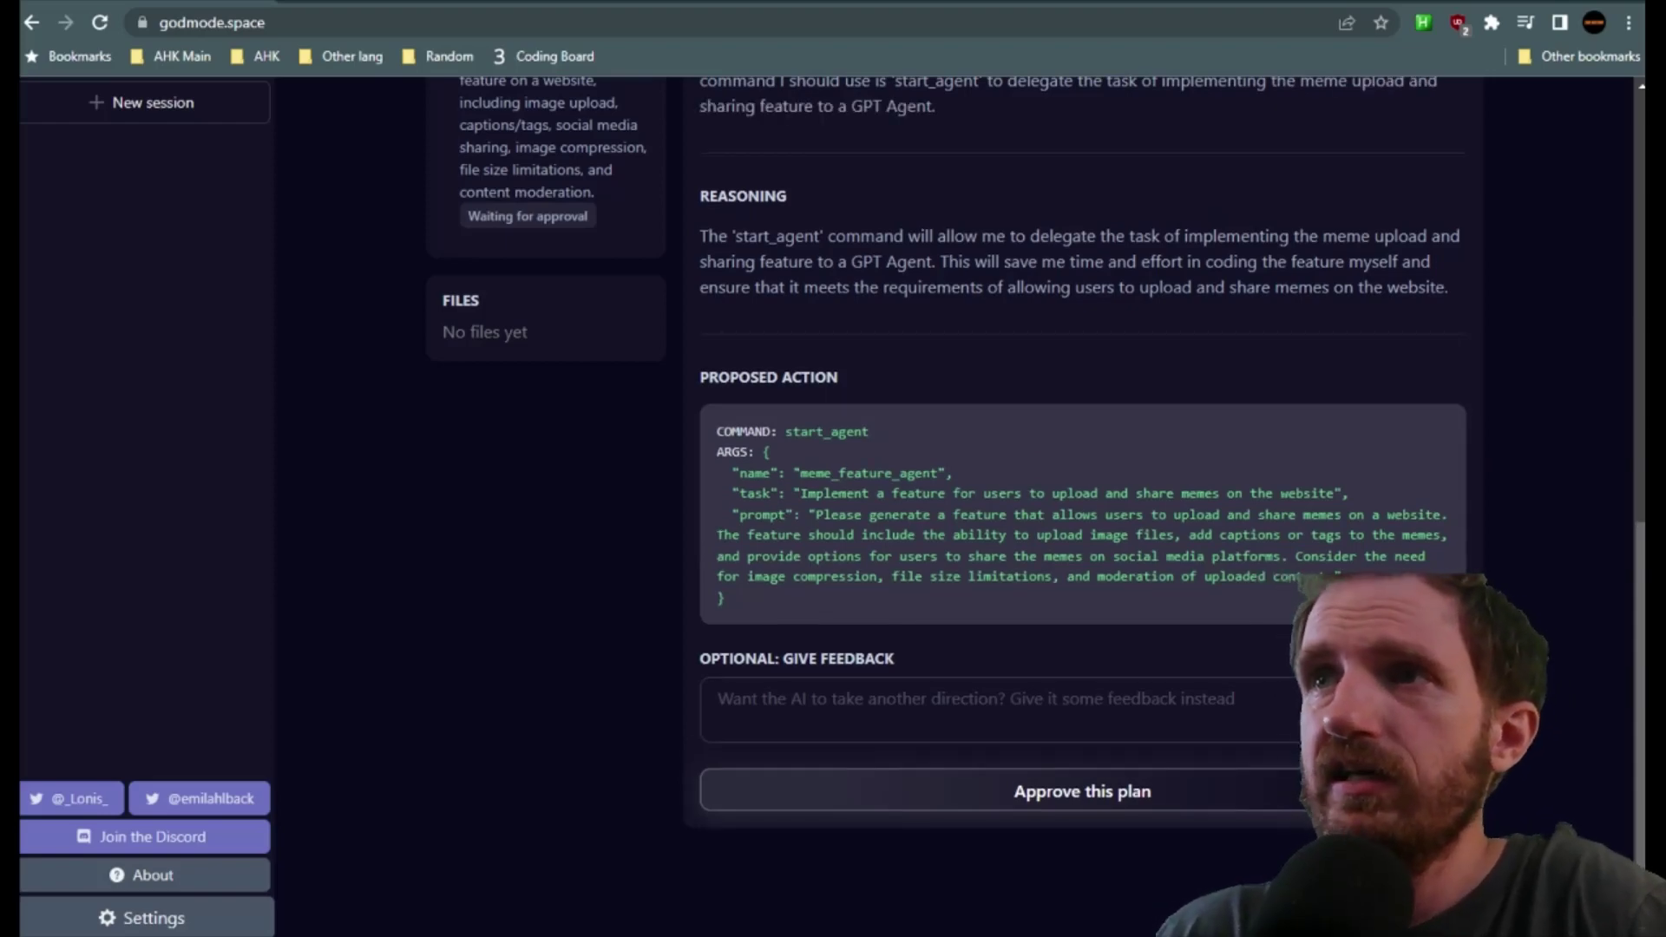
{"action": "left_click_drag", "start_coordinate": [816, 534], "coordinate": [1069, 577]}
{"action": "scroll", "coordinate": [1069, 548], "scroll_direction": "up", "scroll_amount": 5}
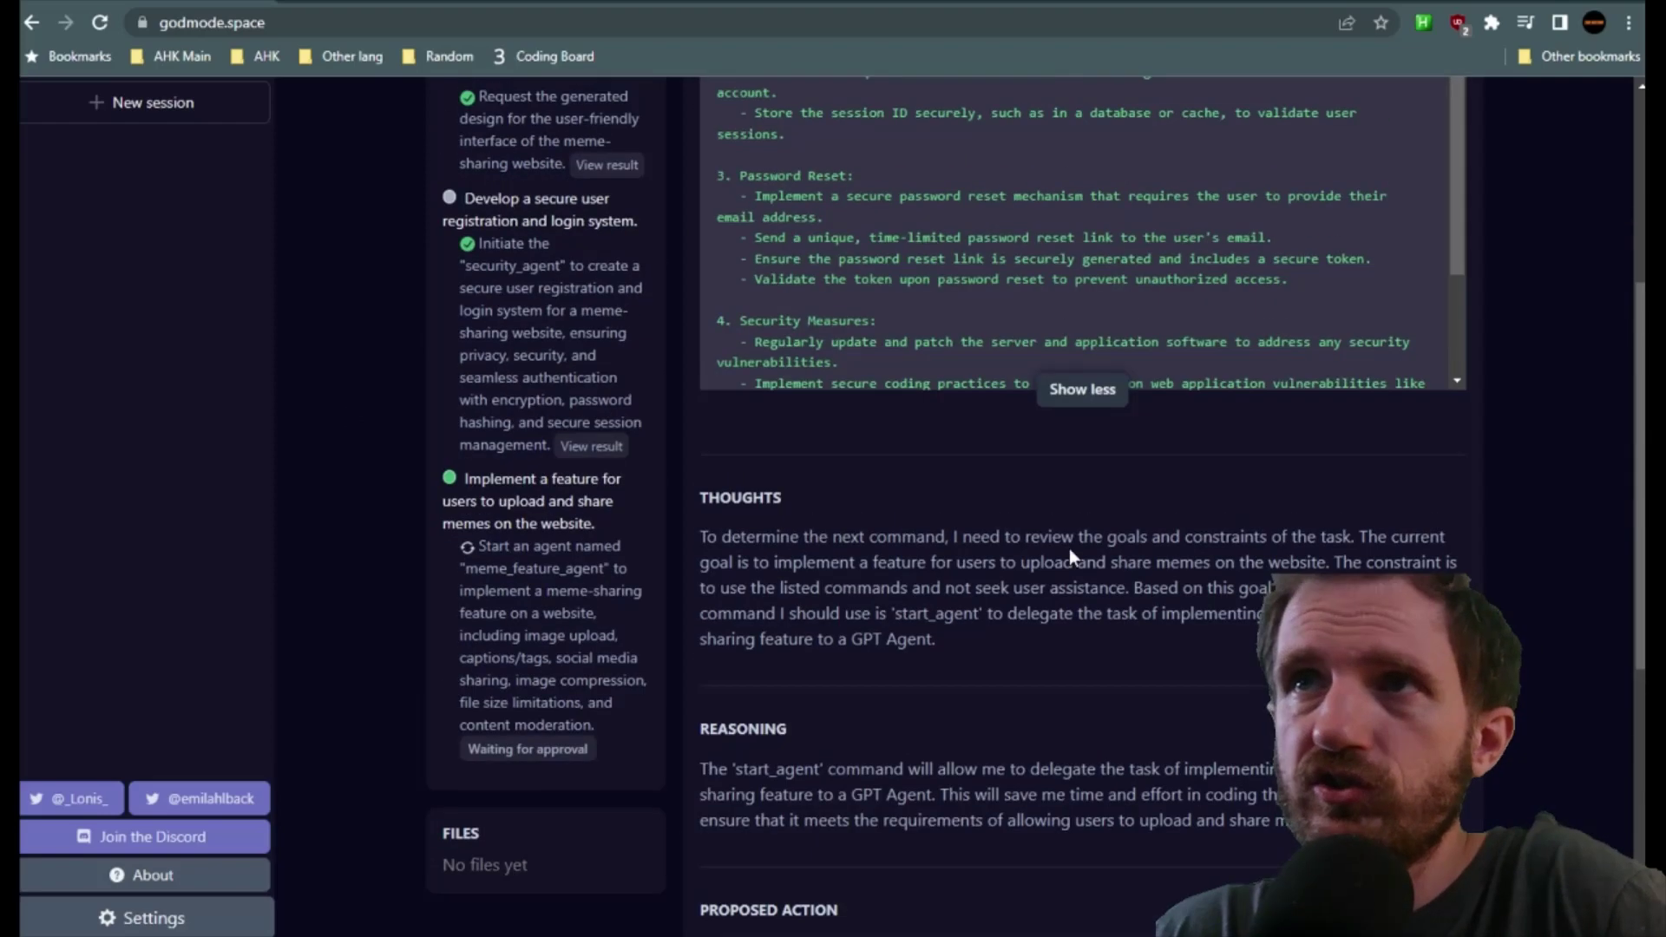
{"action": "left_click", "coordinate": [1112, 710]}
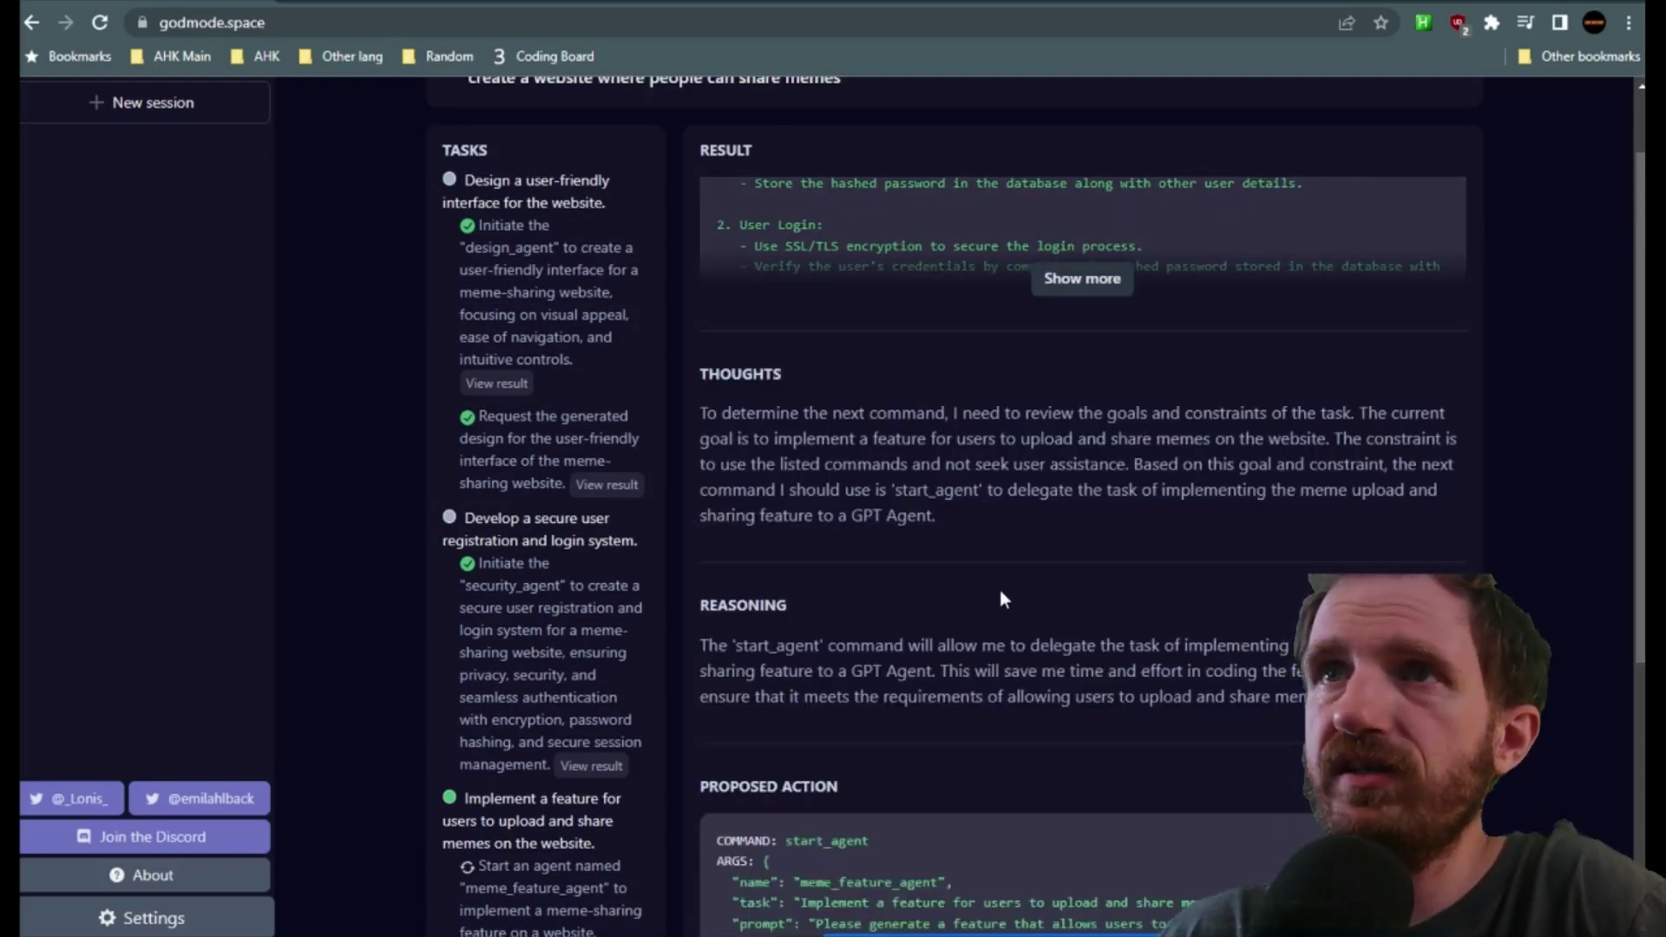
{"action": "scroll", "coordinate": [1302, 545], "scroll_direction": "up", "scroll_amount": 3}
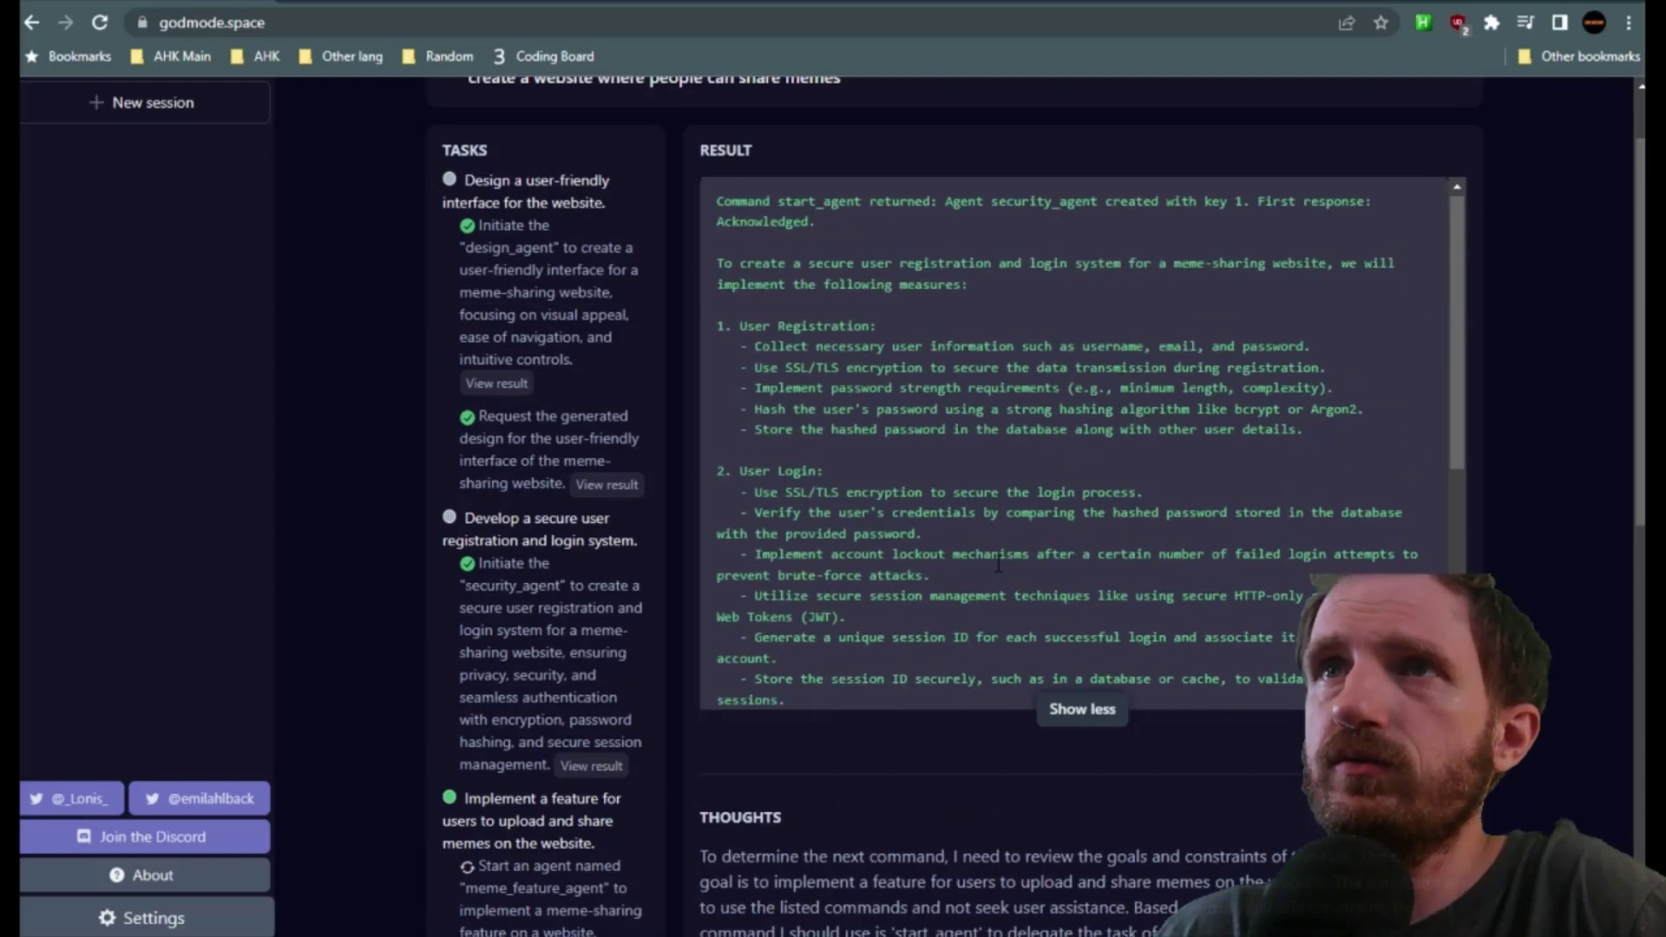
{"action": "scroll", "coordinate": [630, 592], "scroll_direction": "down", "scroll_amount": 1}
{"action": "scroll", "coordinate": [630, 592], "scroll_direction": "down", "scroll_amount": 2}
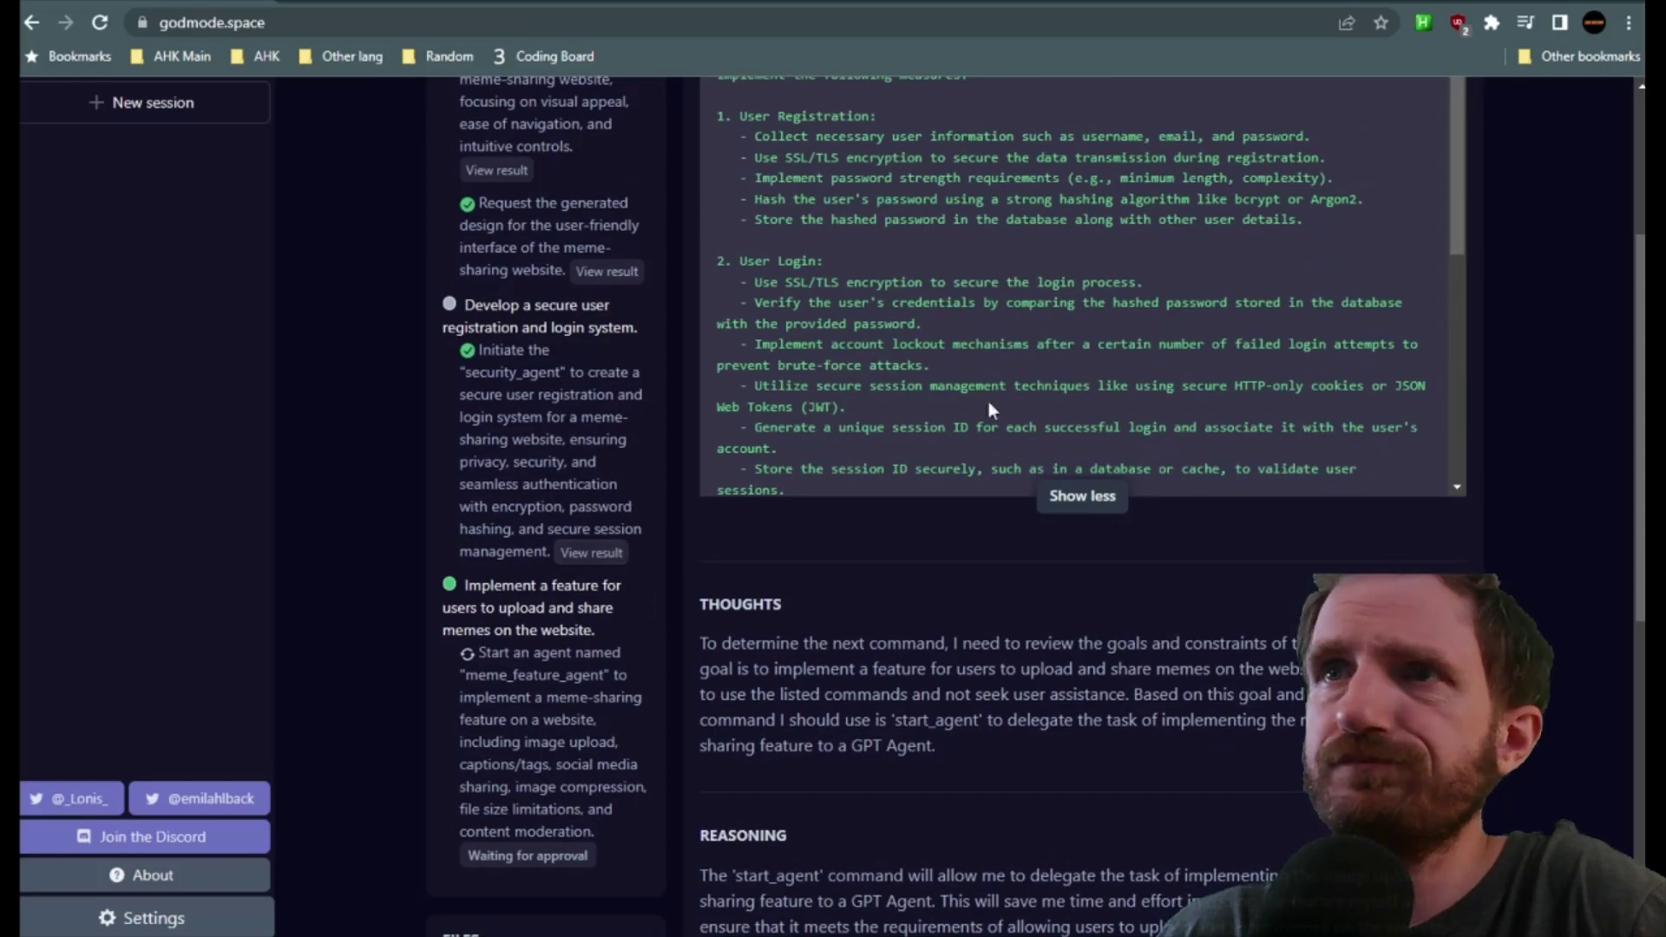
{"action": "scroll", "coordinate": [660, 521], "scroll_direction": "up", "scroll_amount": 4}
{"action": "scroll", "coordinate": [660, 514], "scroll_direction": "down", "scroll_amount": 4}
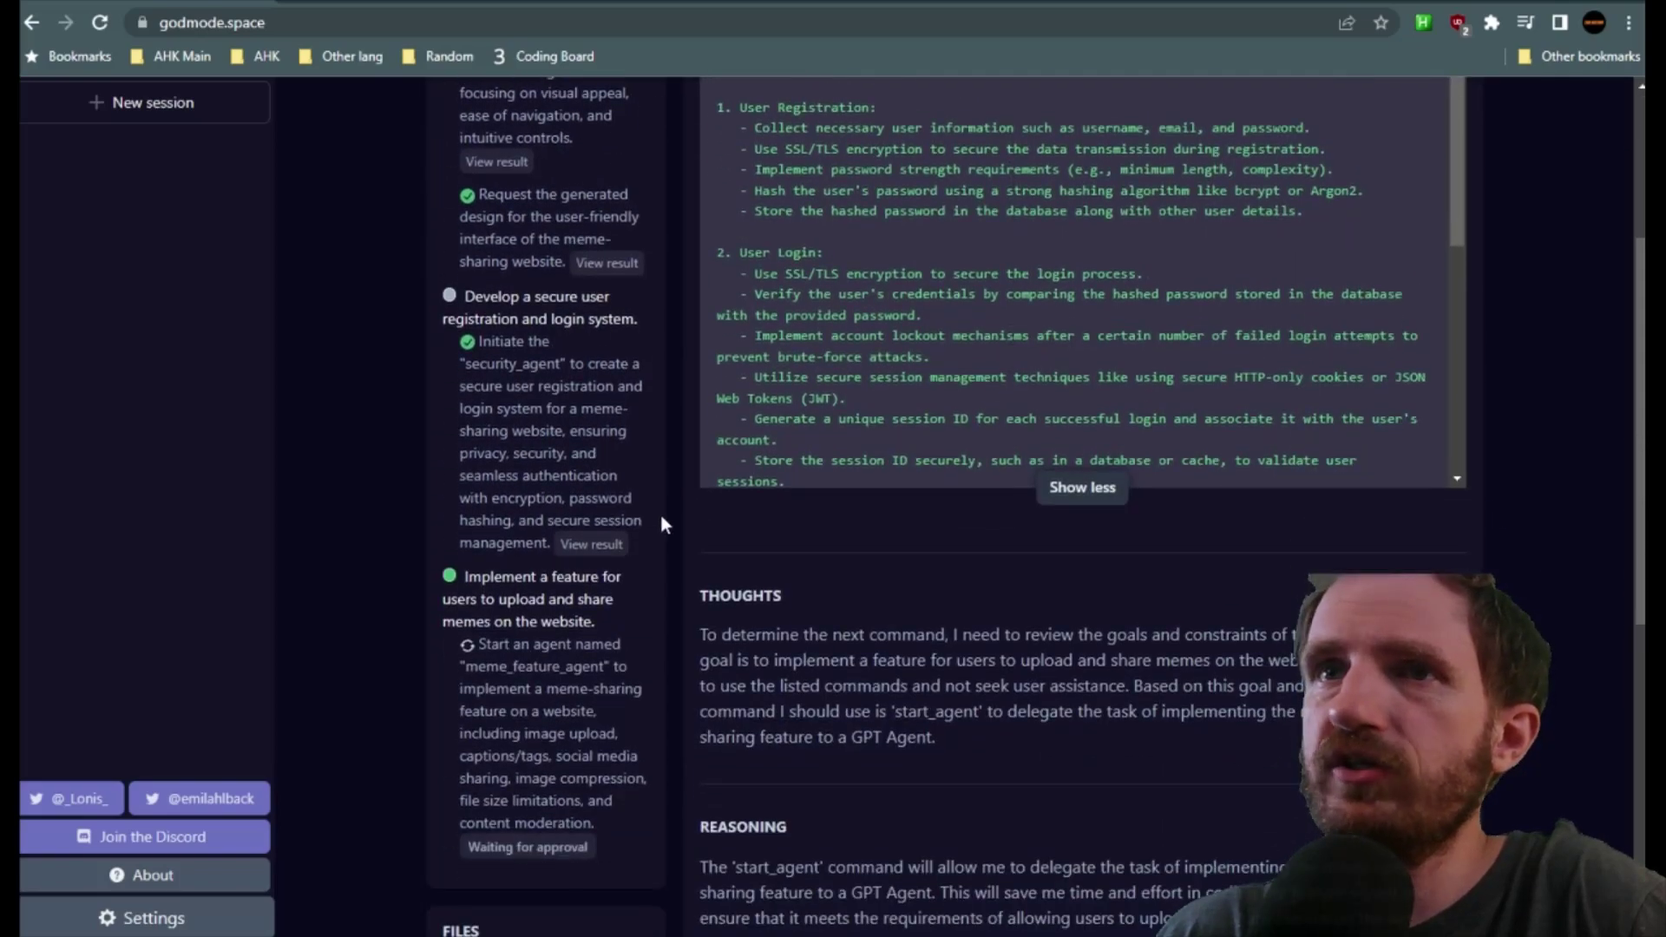
Step: Open the security_agent's full task result and skim its contents
{"action": "left_click", "coordinate": [599, 544]}
{"action": "scroll", "coordinate": [887, 558], "scroll_direction": "down", "scroll_amount": 6}
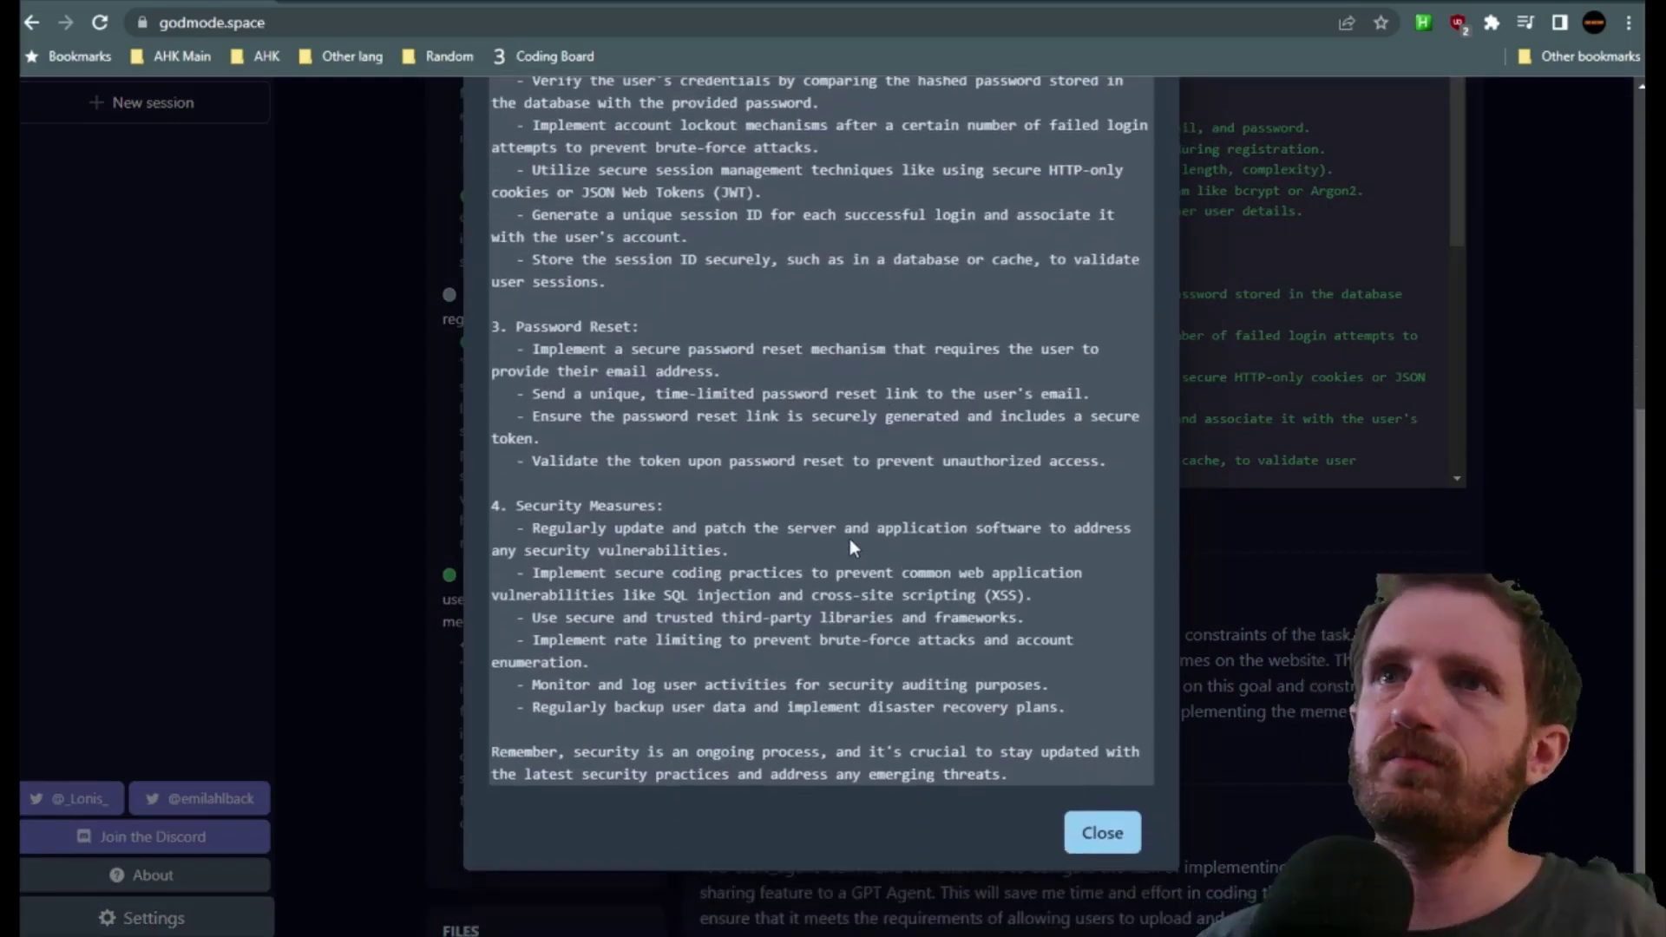
{"action": "scroll", "coordinate": [850, 539], "scroll_direction": "up", "scroll_amount": 7}
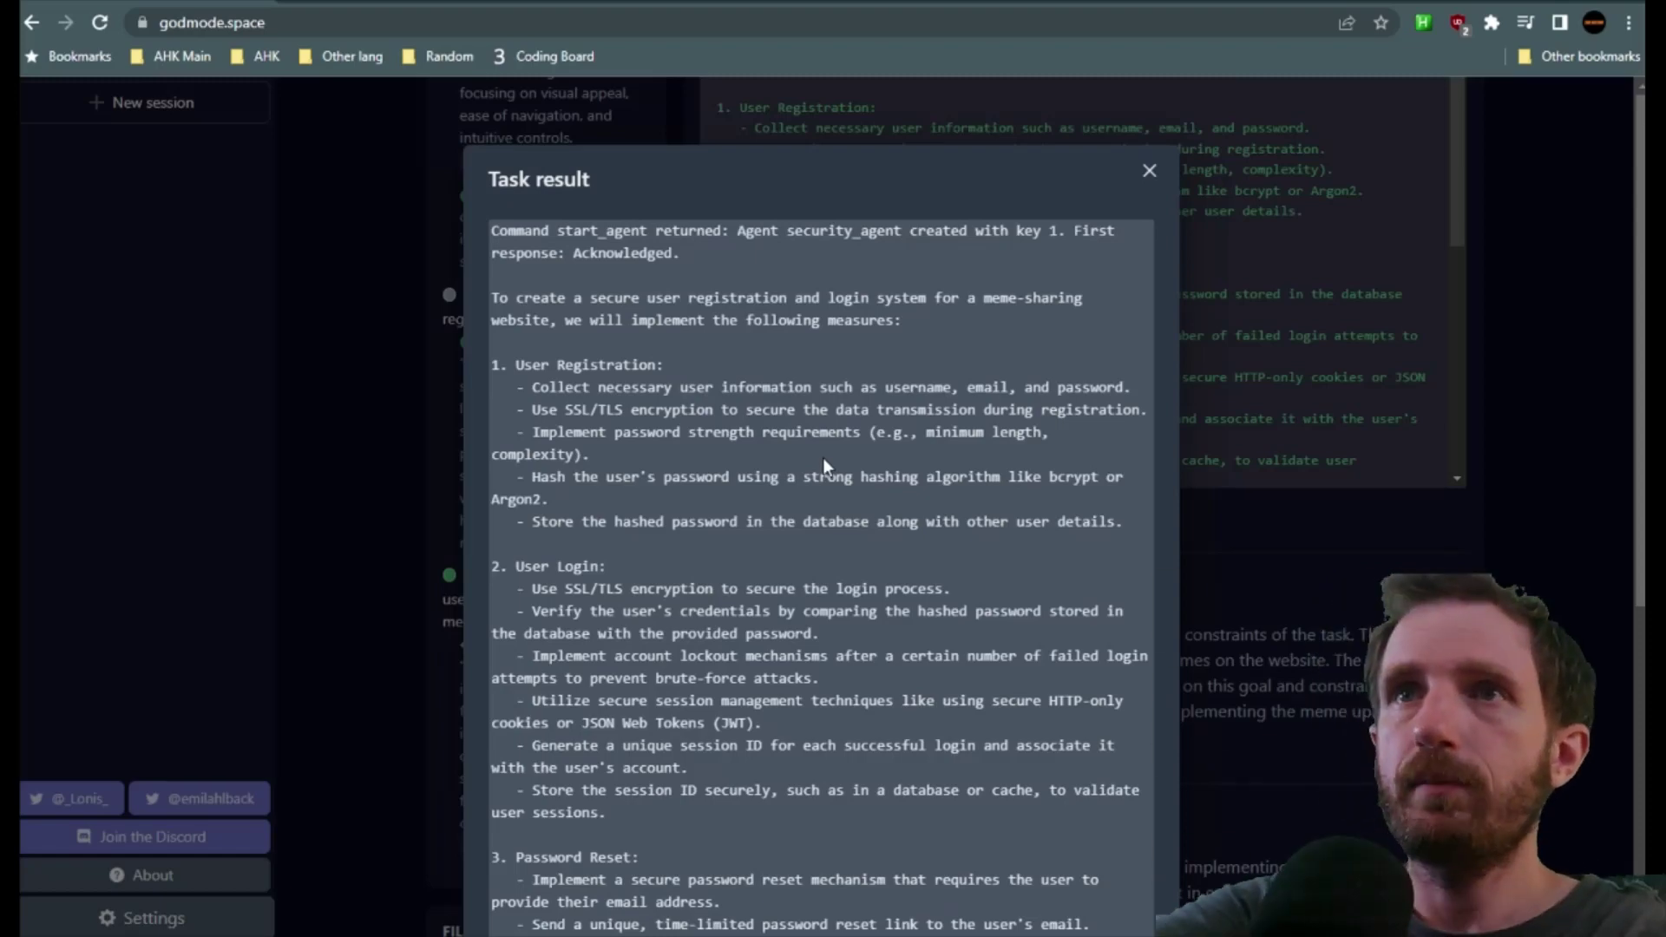
Step: Highlight the User Registration and User Login security measures while reading them
{"action": "left_click_drag", "start_coordinate": [539, 365], "coordinate": [643, 359]}
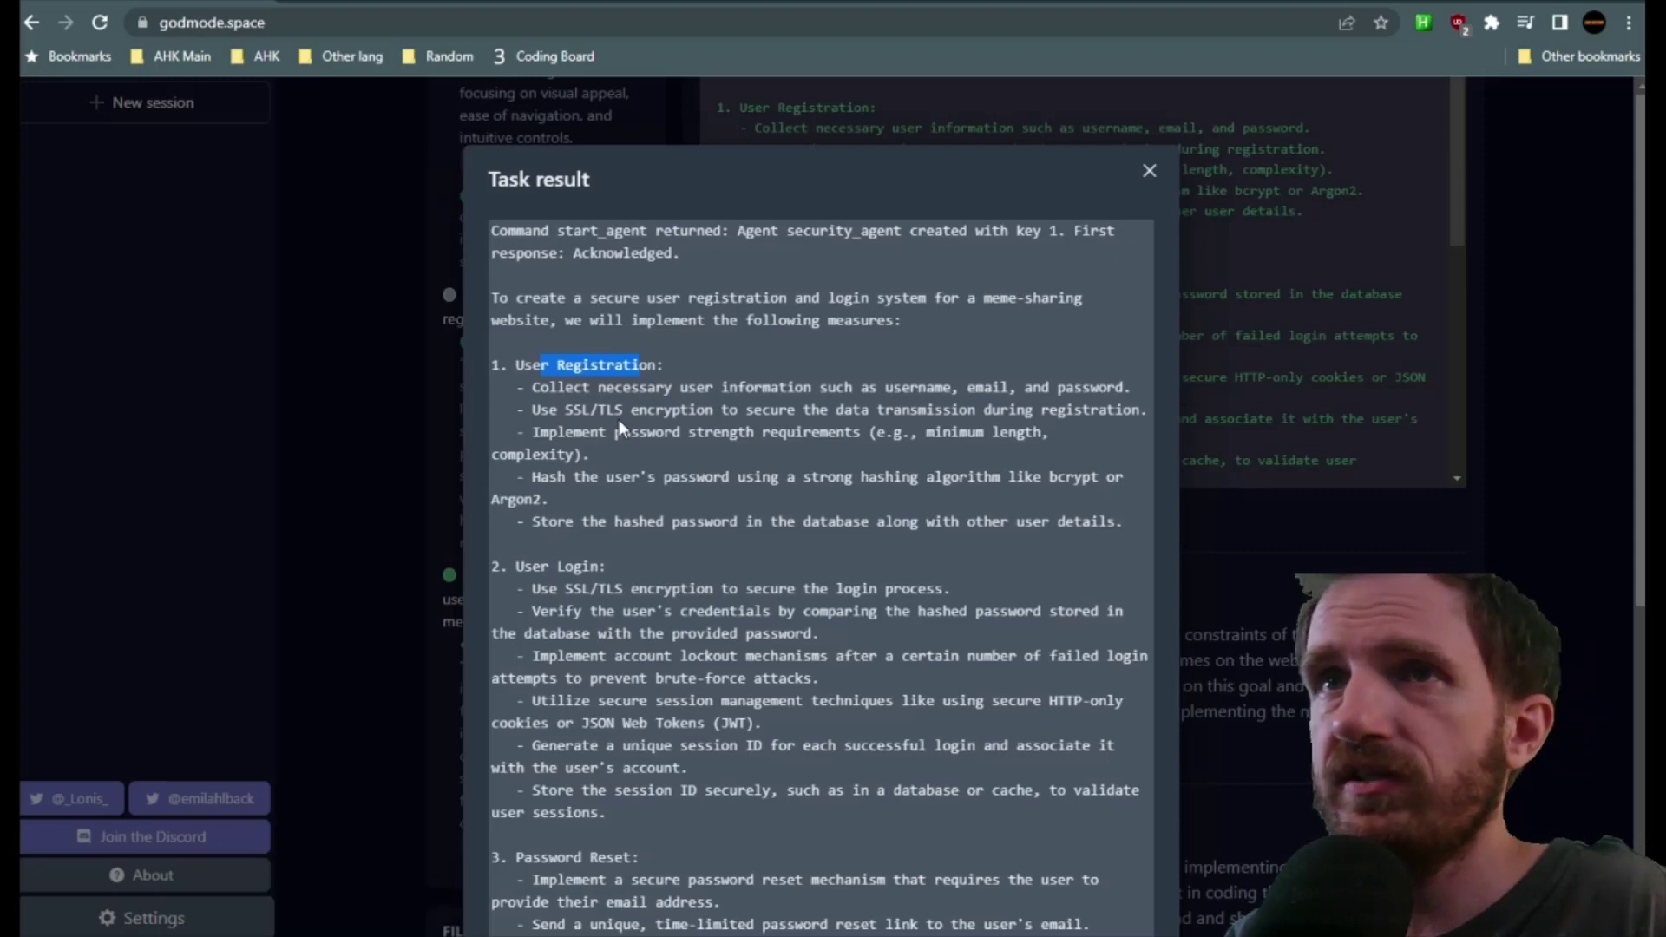
{"action": "scroll", "coordinate": [613, 419], "scroll_direction": "down", "scroll_amount": 1}
{"action": "left_click_drag", "start_coordinate": [611, 370], "coordinate": [1086, 429]}
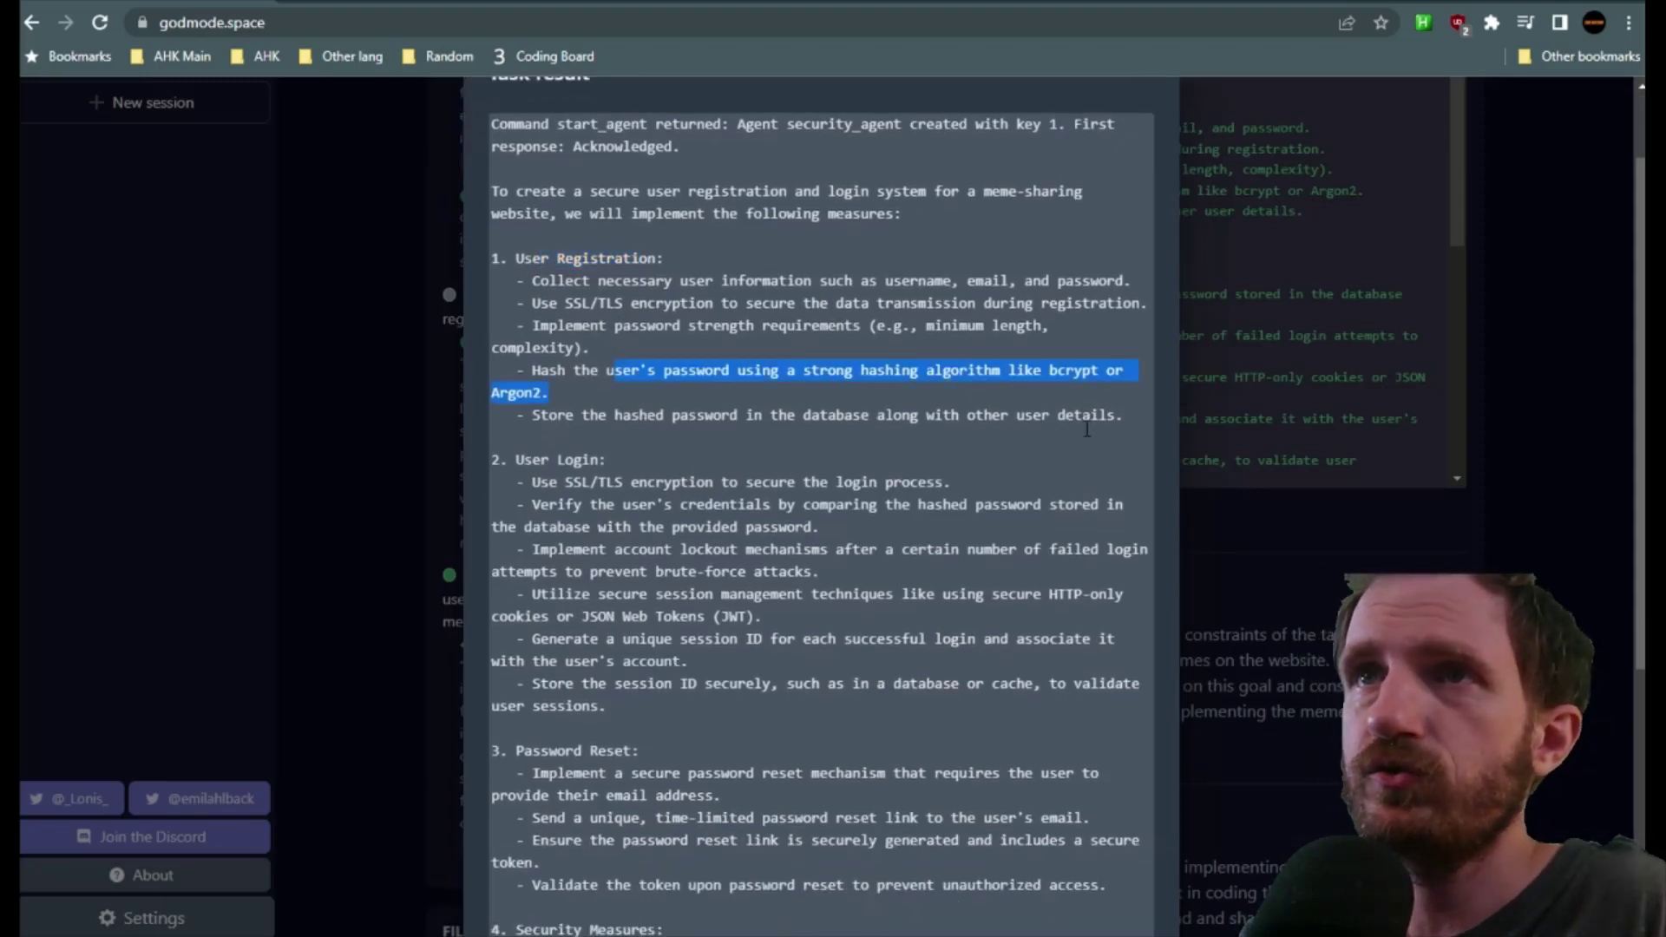
{"action": "left_click_drag", "start_coordinate": [570, 492], "coordinate": [940, 642]}
{"action": "scroll", "coordinate": [859, 740], "scroll_direction": "down", "scroll_amount": 4}
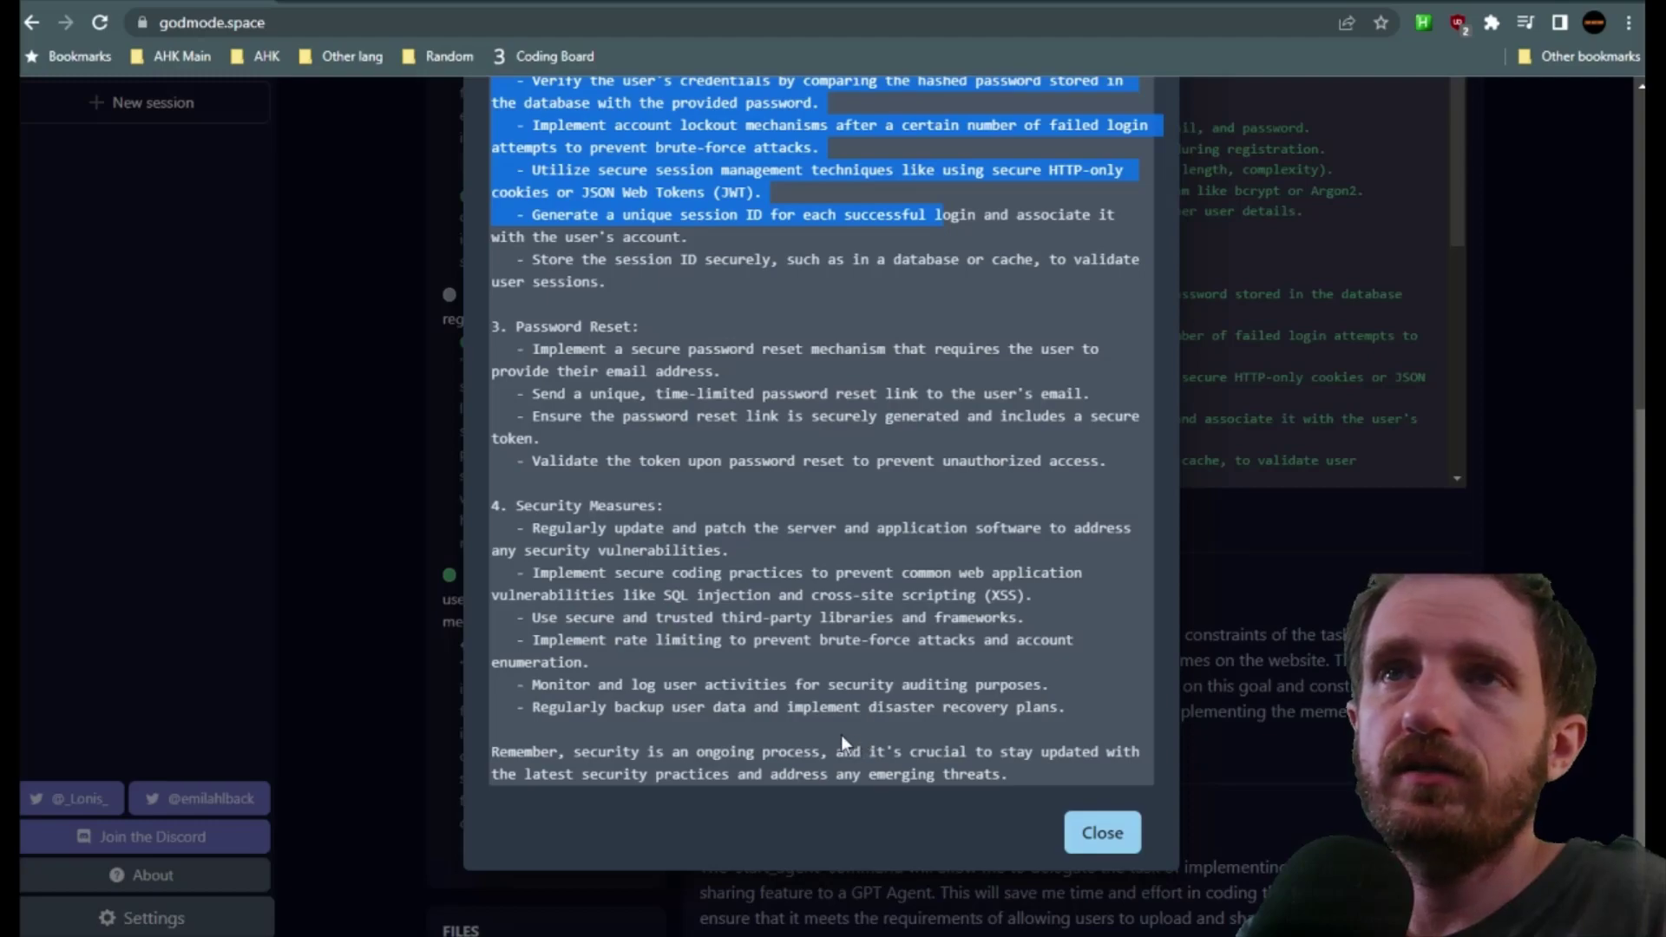
{"action": "scroll", "coordinate": [1066, 194], "scroll_direction": "up", "scroll_amount": 5}
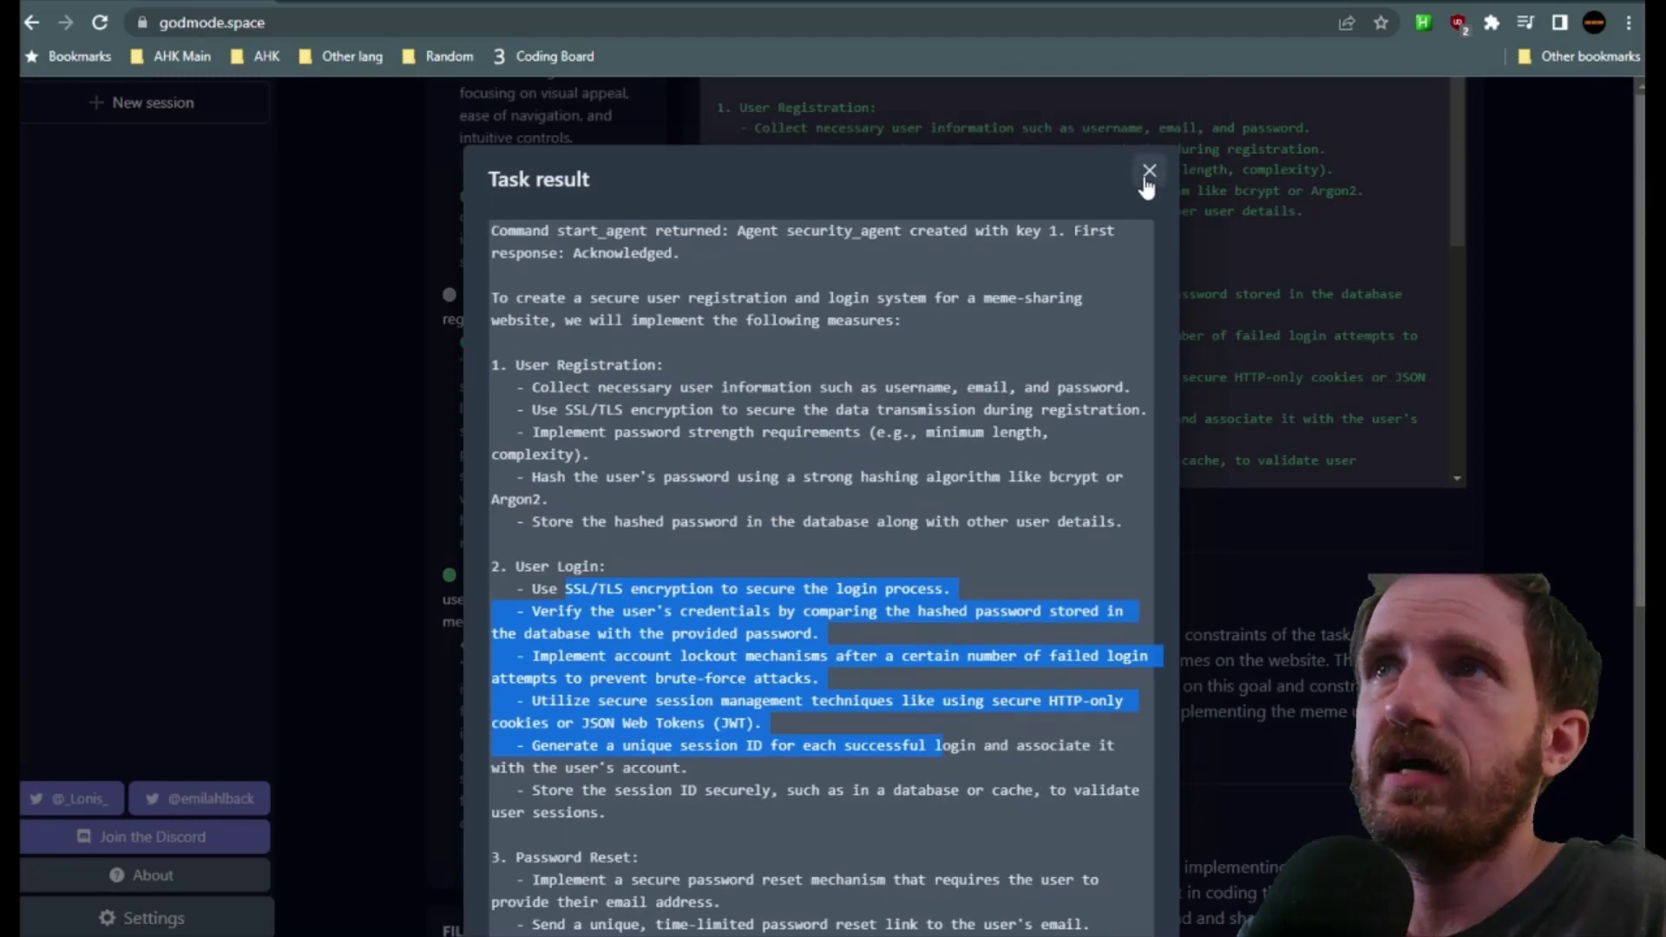
Step: Close the security_agent result and scroll down to the meme_feature_agent's Thoughts and Reasoning
{"action": "left_click", "coordinate": [1146, 180]}
{"action": "scroll", "coordinate": [836, 646], "scroll_direction": "down", "scroll_amount": 4}
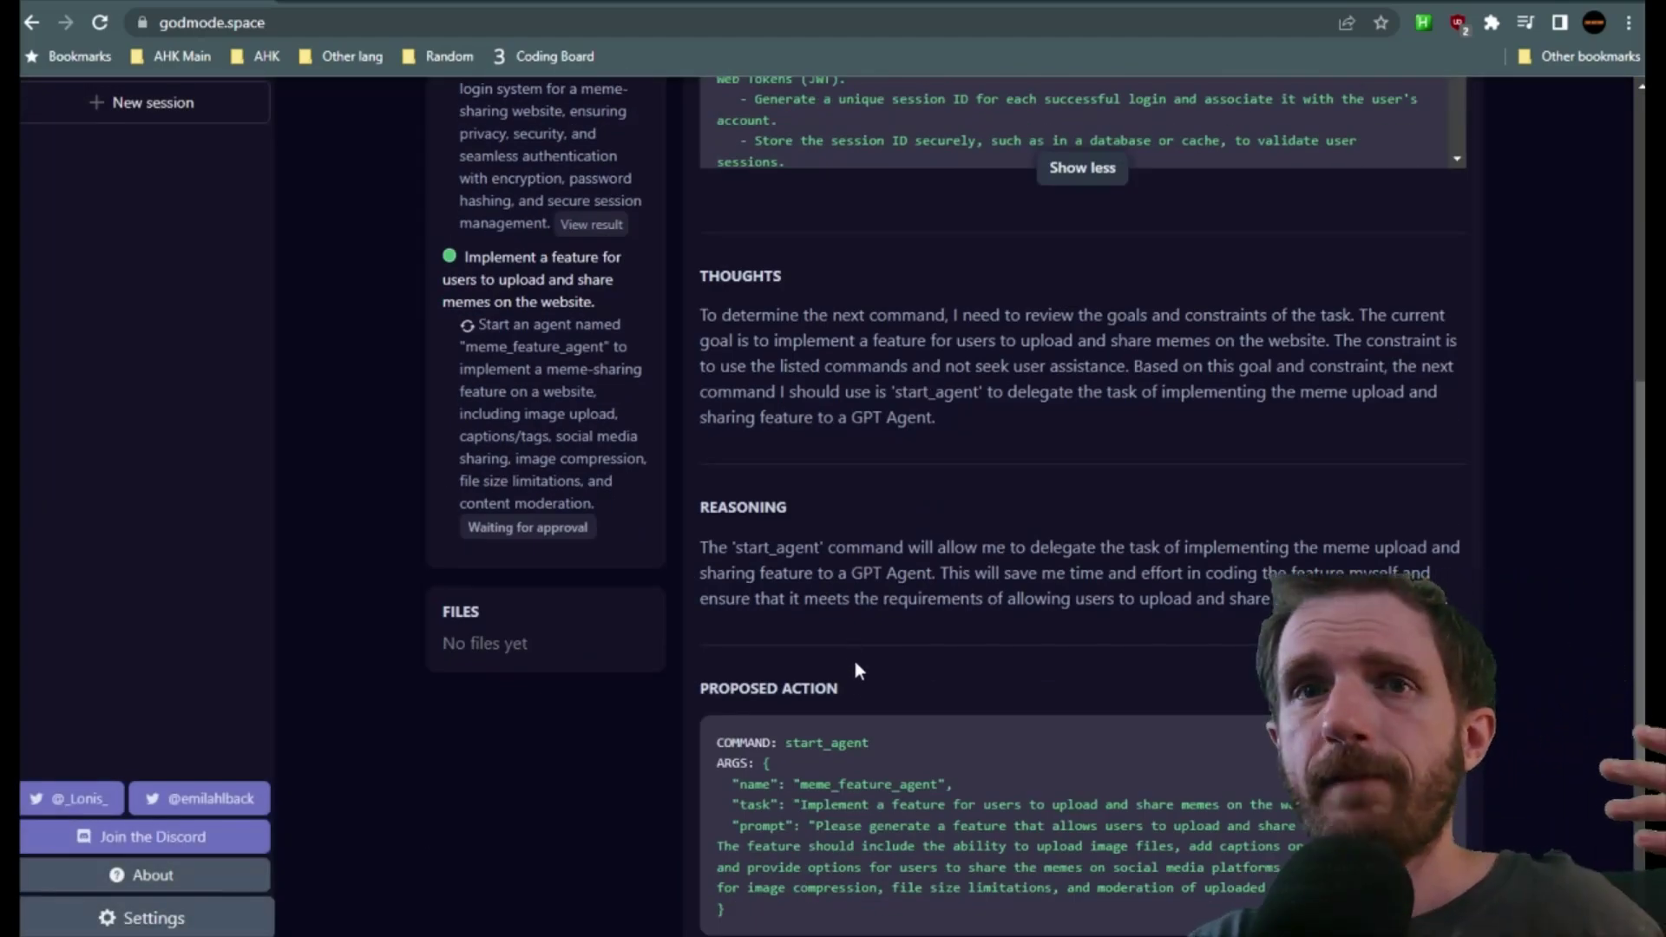